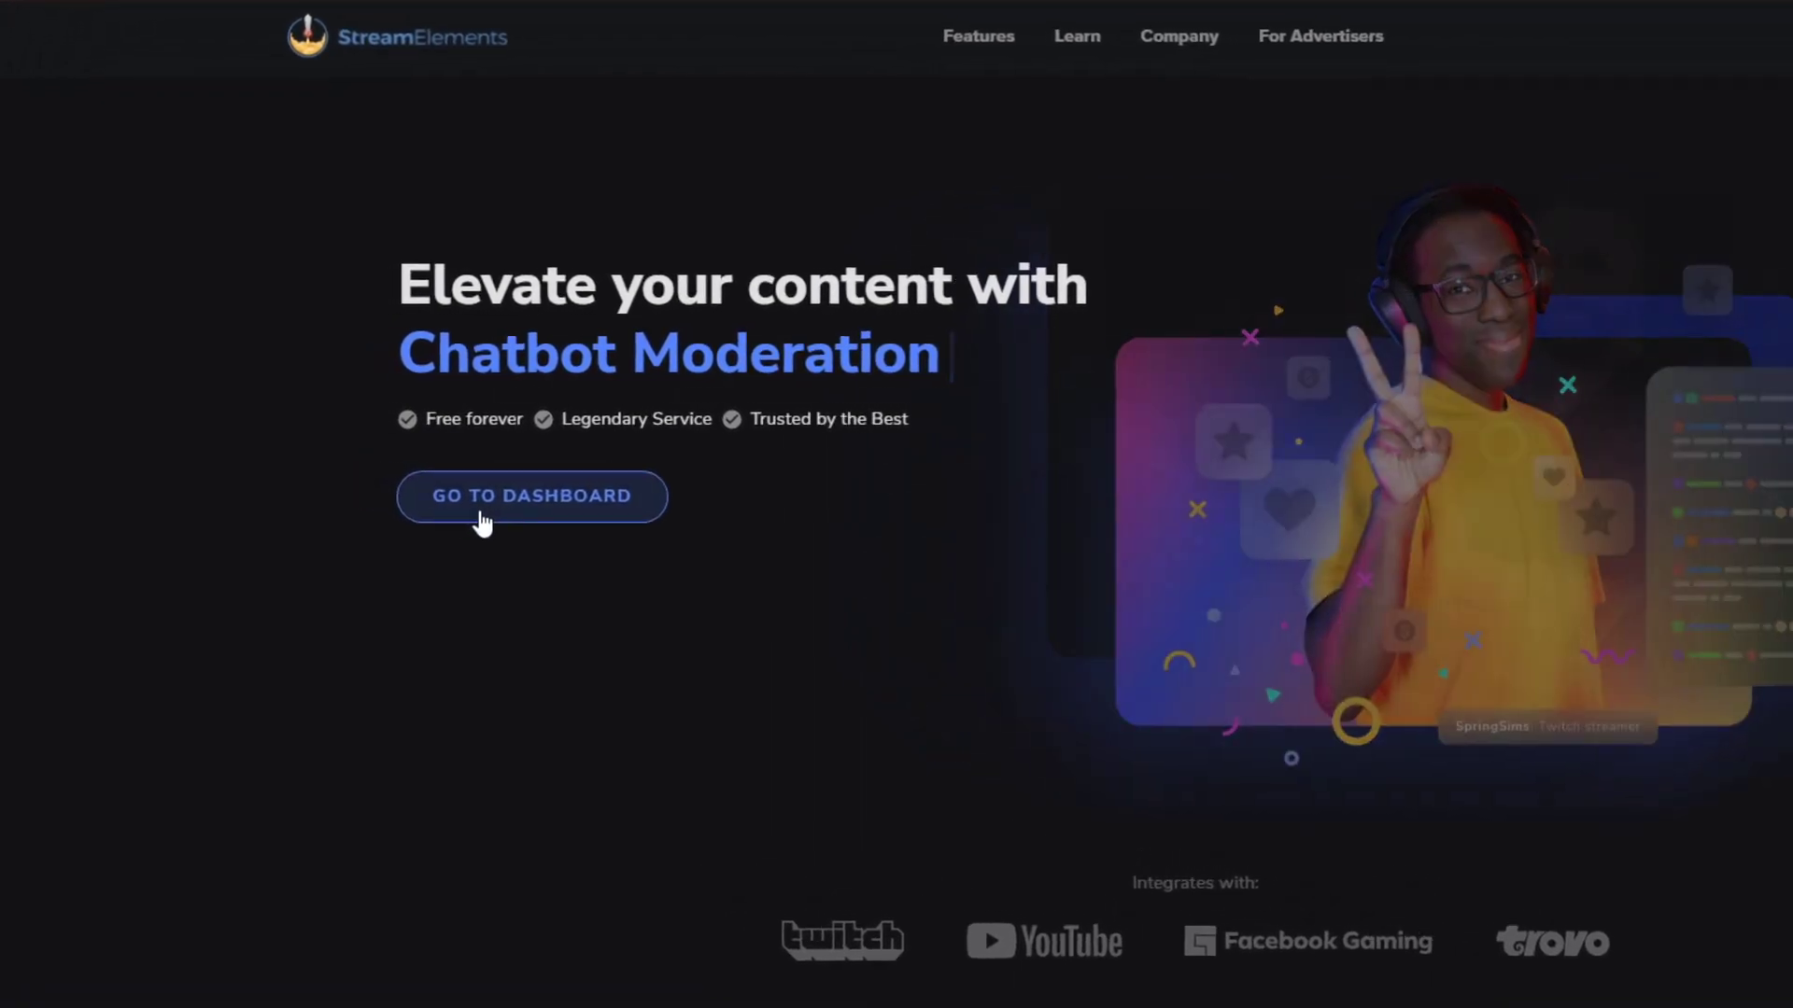
Go from the dashboard to the Overlays gallery's Widgets tab
{"action": "left_click", "coordinate": [468, 514]}
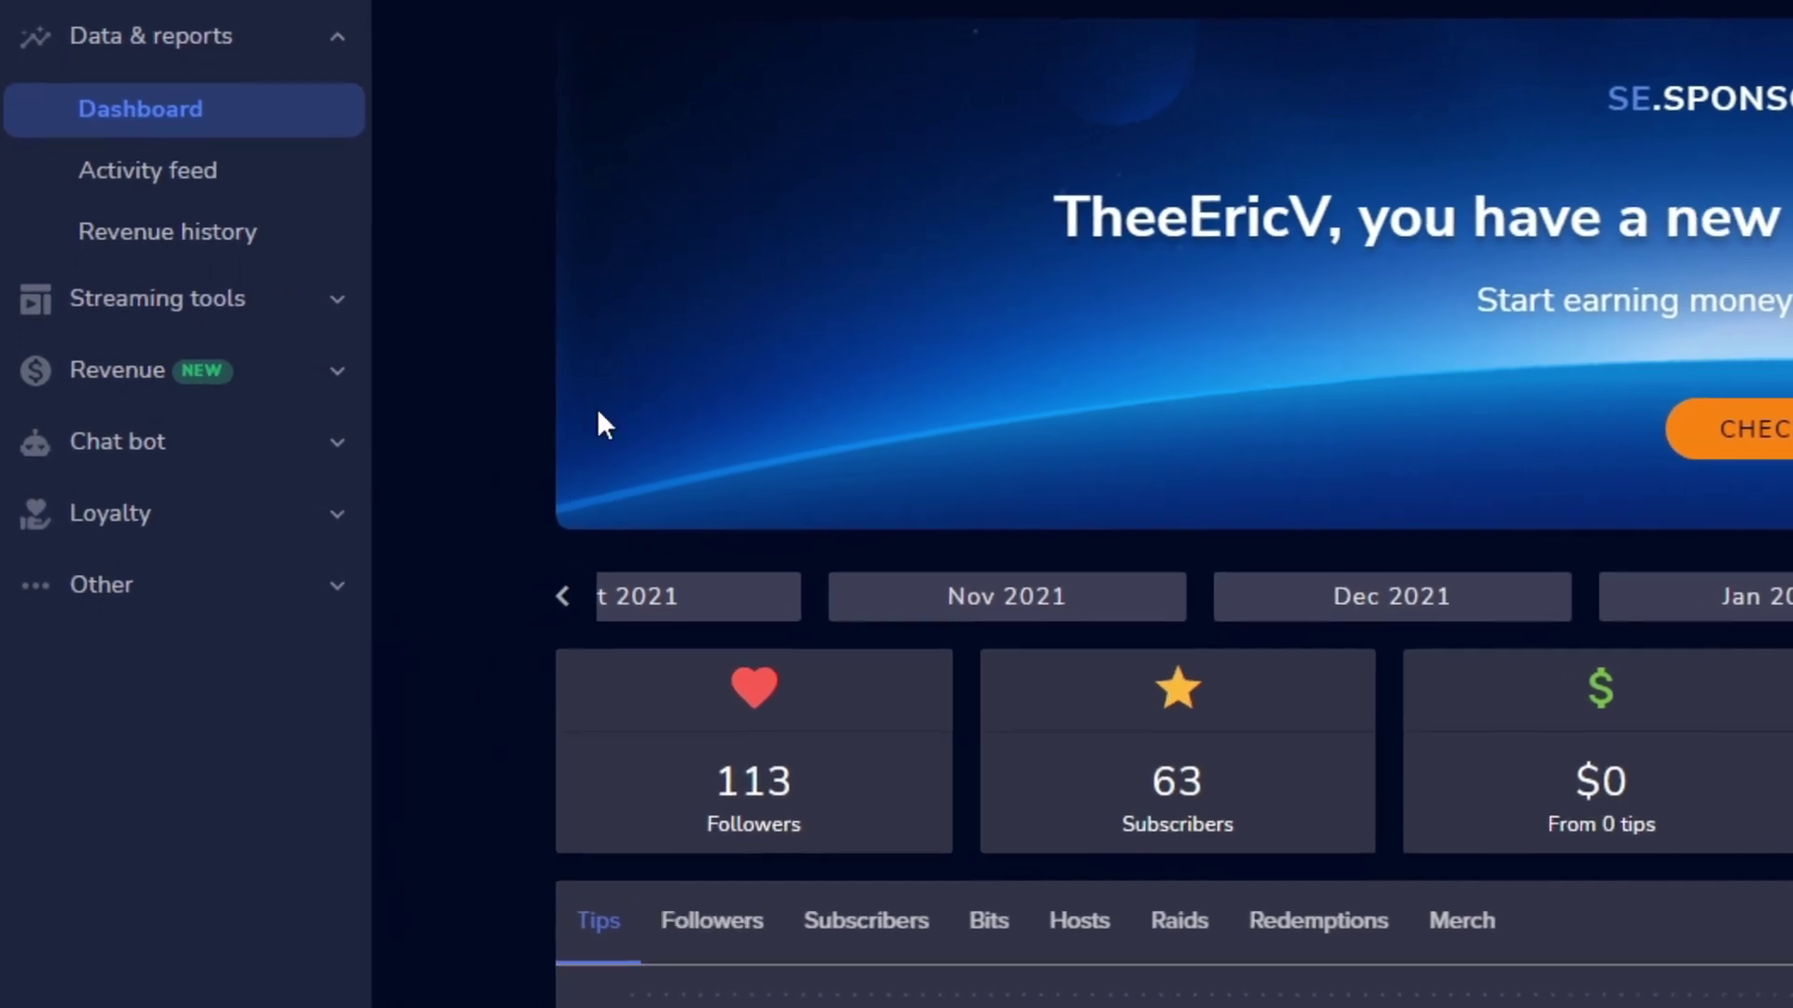
{"action": "left_click", "coordinate": [262, 308]}
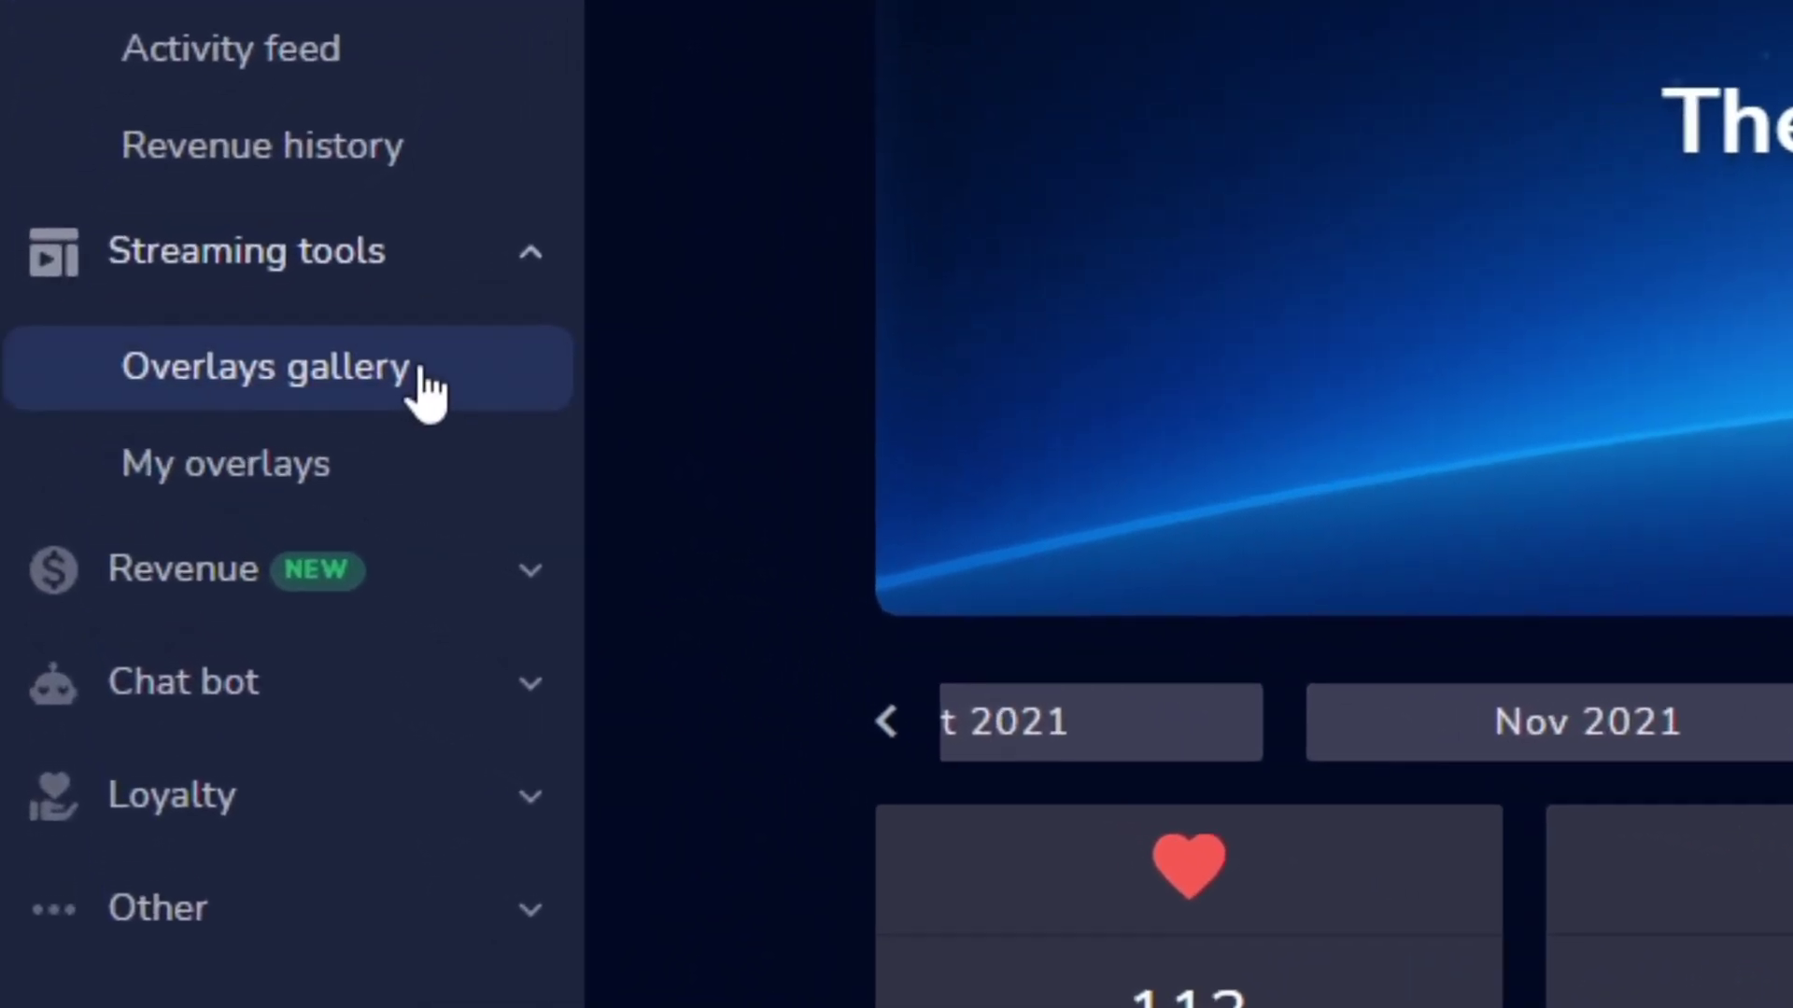
{"action": "left_click", "coordinate": [385, 381]}
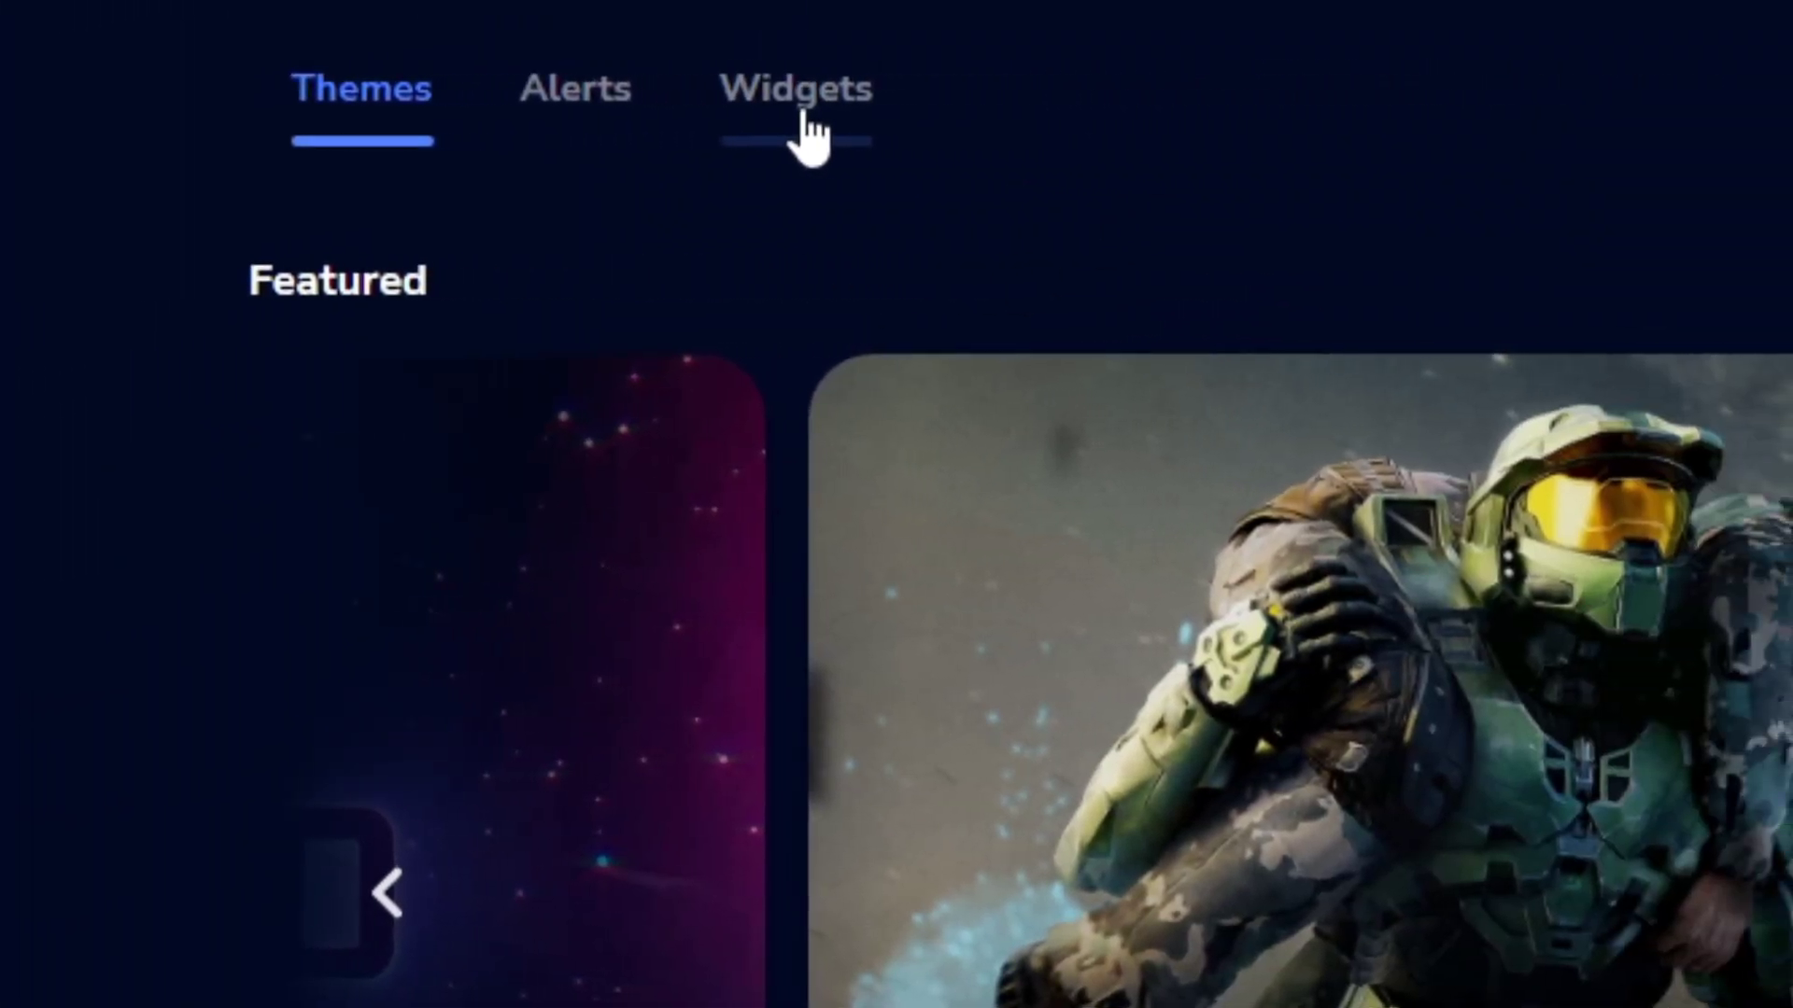
{"action": "left_click", "coordinate": [890, 131]}
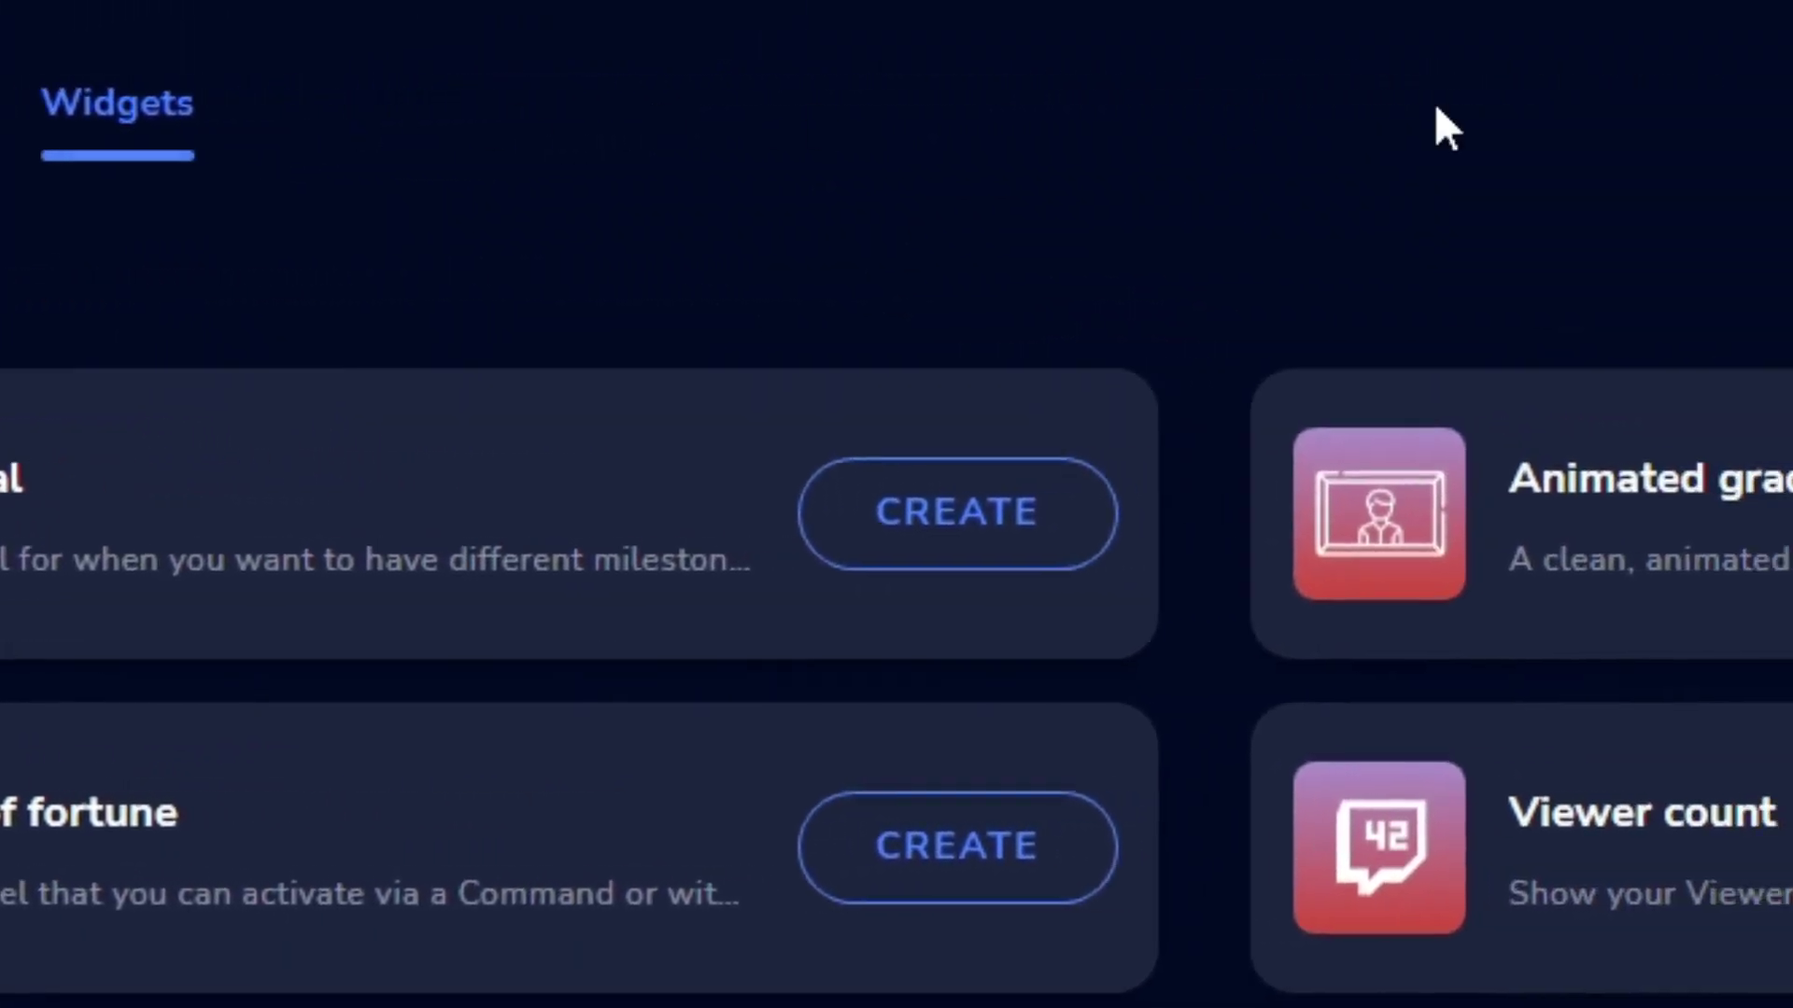
Search the widgets for 'awesome' and start creating Awesome shoutout
{"action": "left_click", "coordinate": [1542, 132]}
{"action": "type", "text": "awesome"}
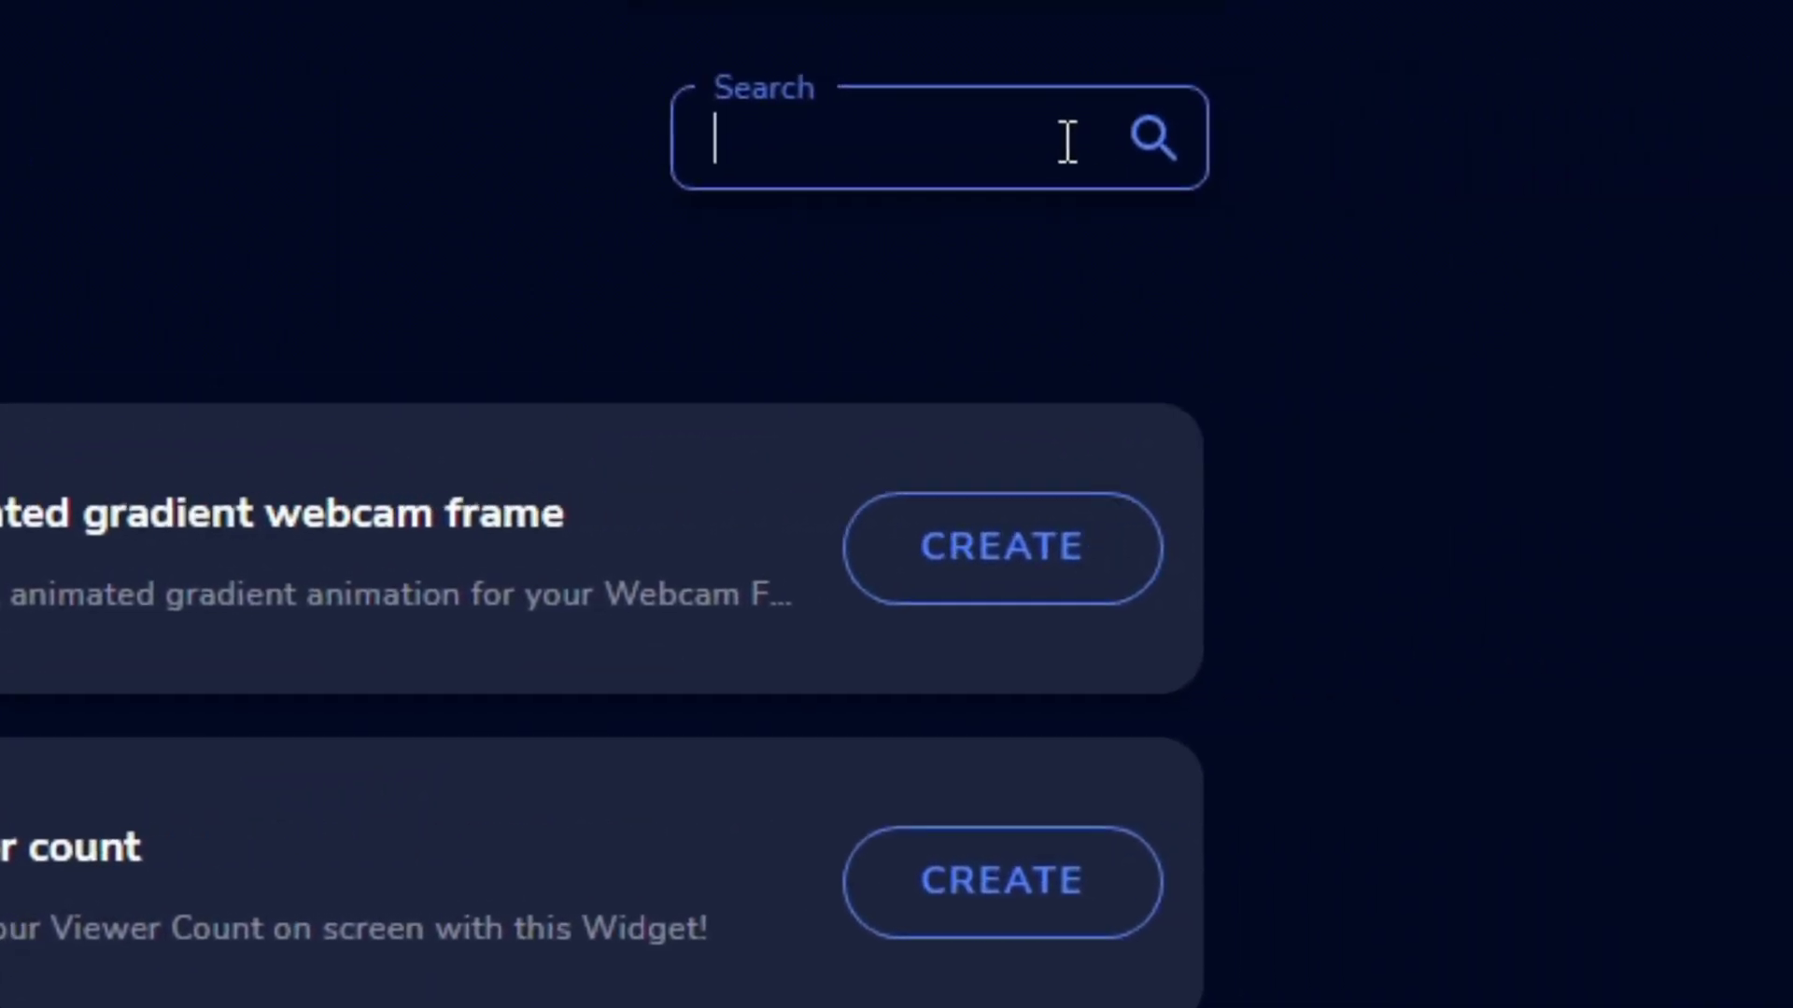
{"action": "key", "text": "Return"}
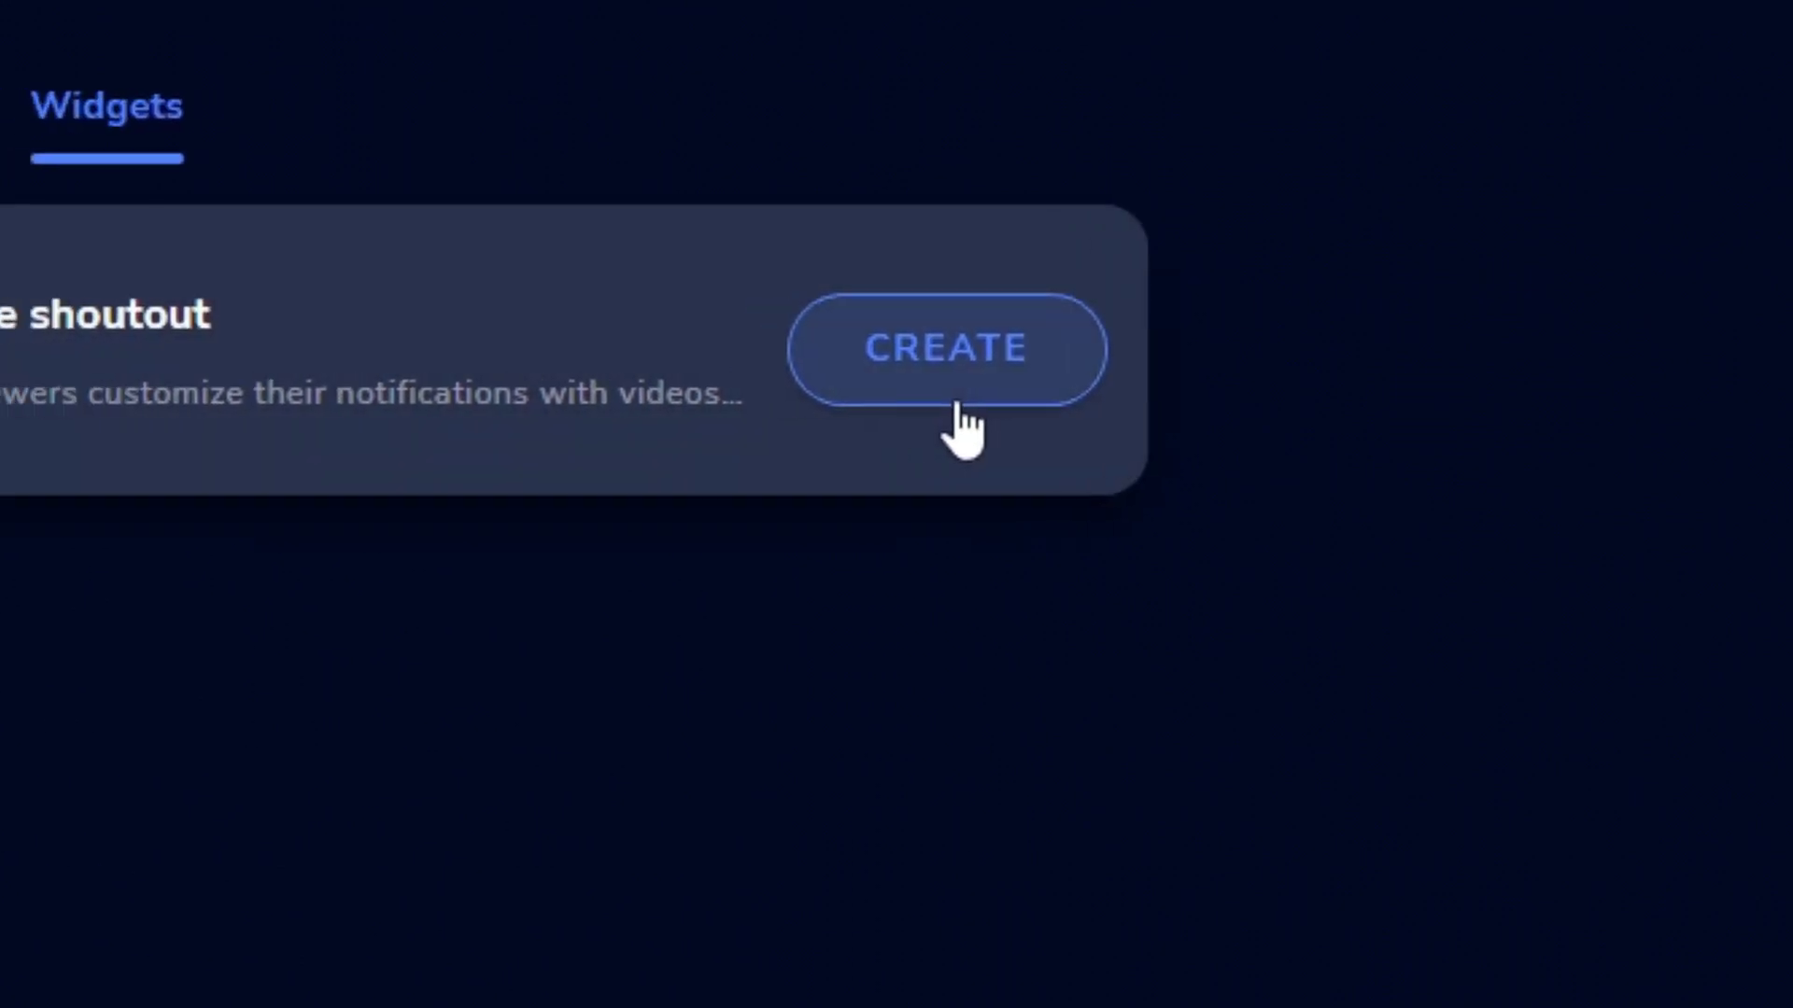
{"action": "left_click", "coordinate": [574, 378]}
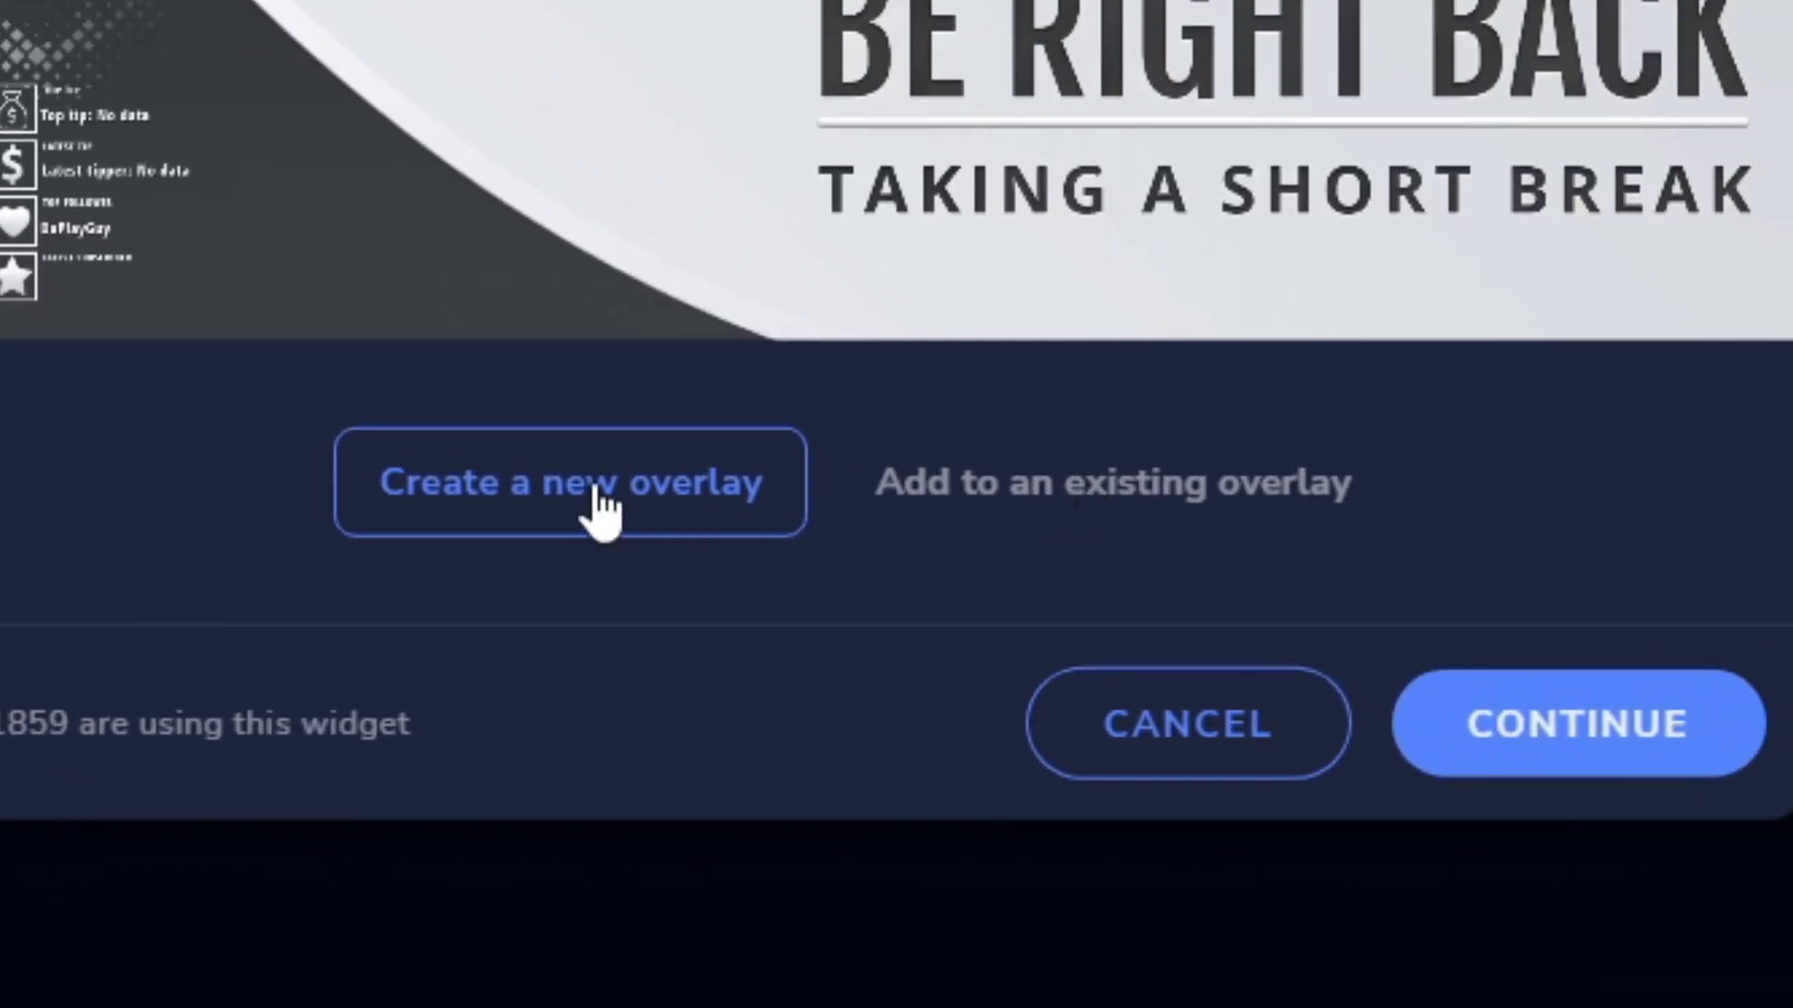
Put the widget on a new Awesome Shoutout overlay, copy its scene link, and switch to OBS
{"action": "left_click", "coordinate": [1552, 725]}
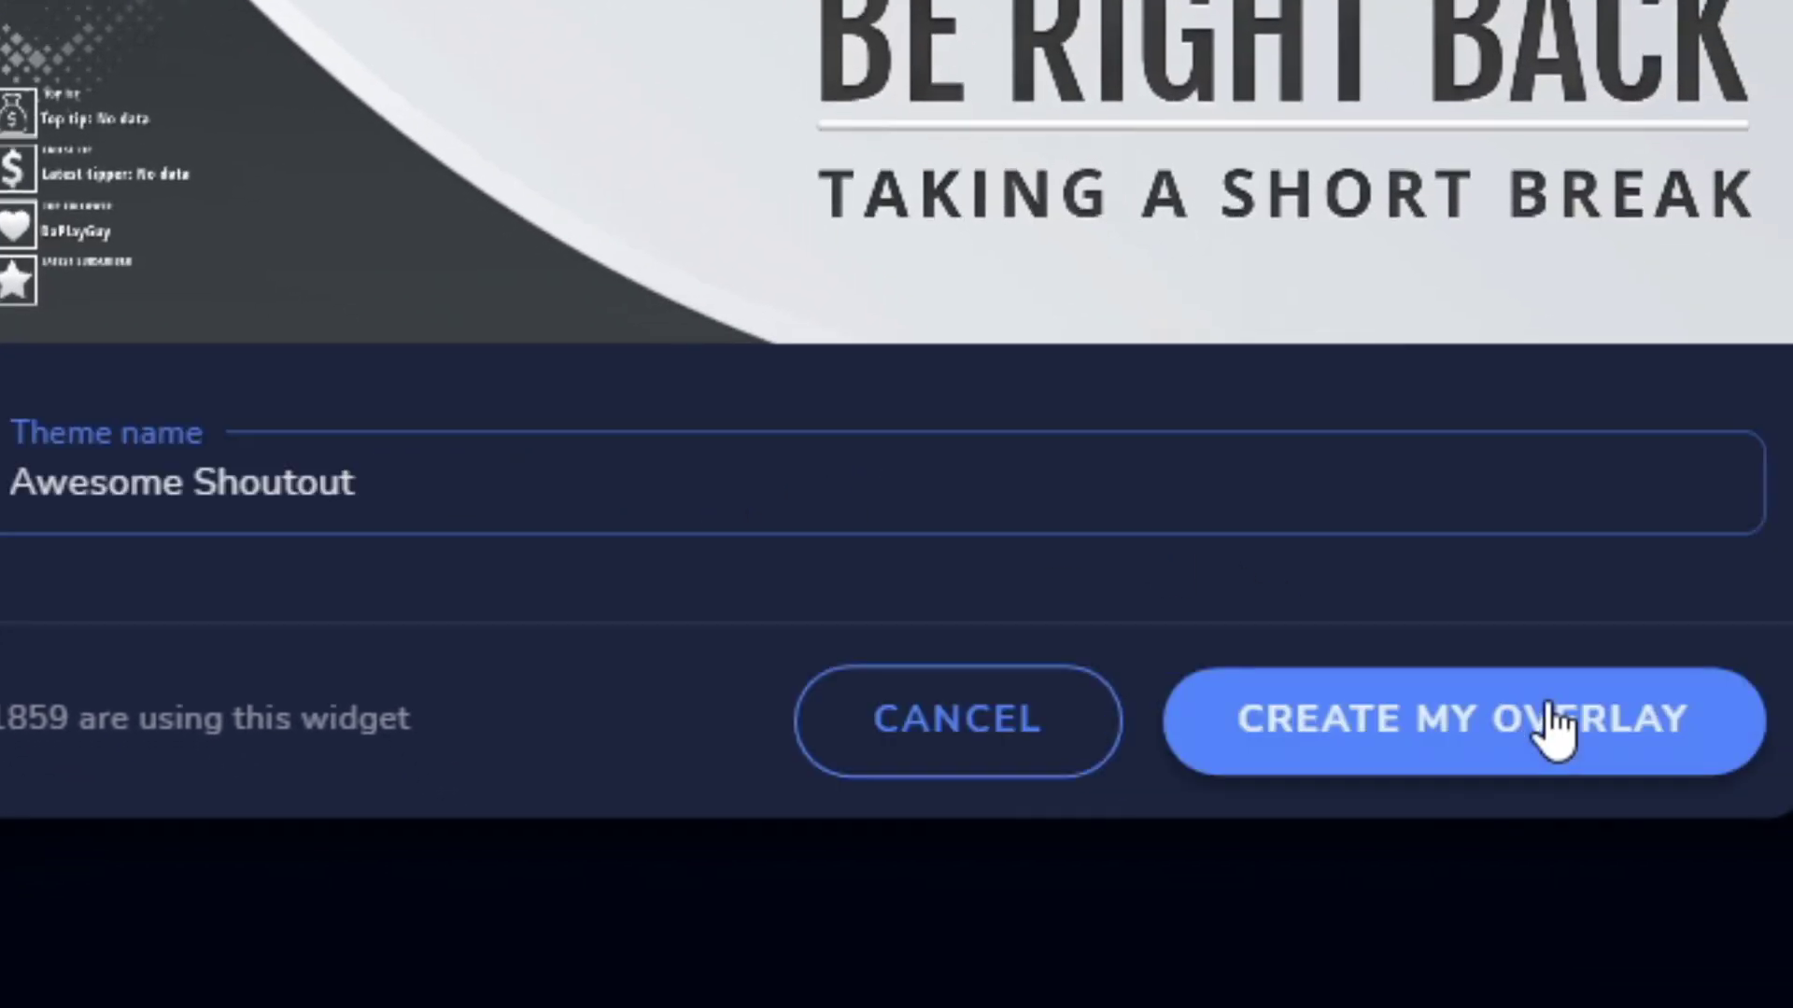
{"action": "left_click", "coordinate": [1491, 767]}
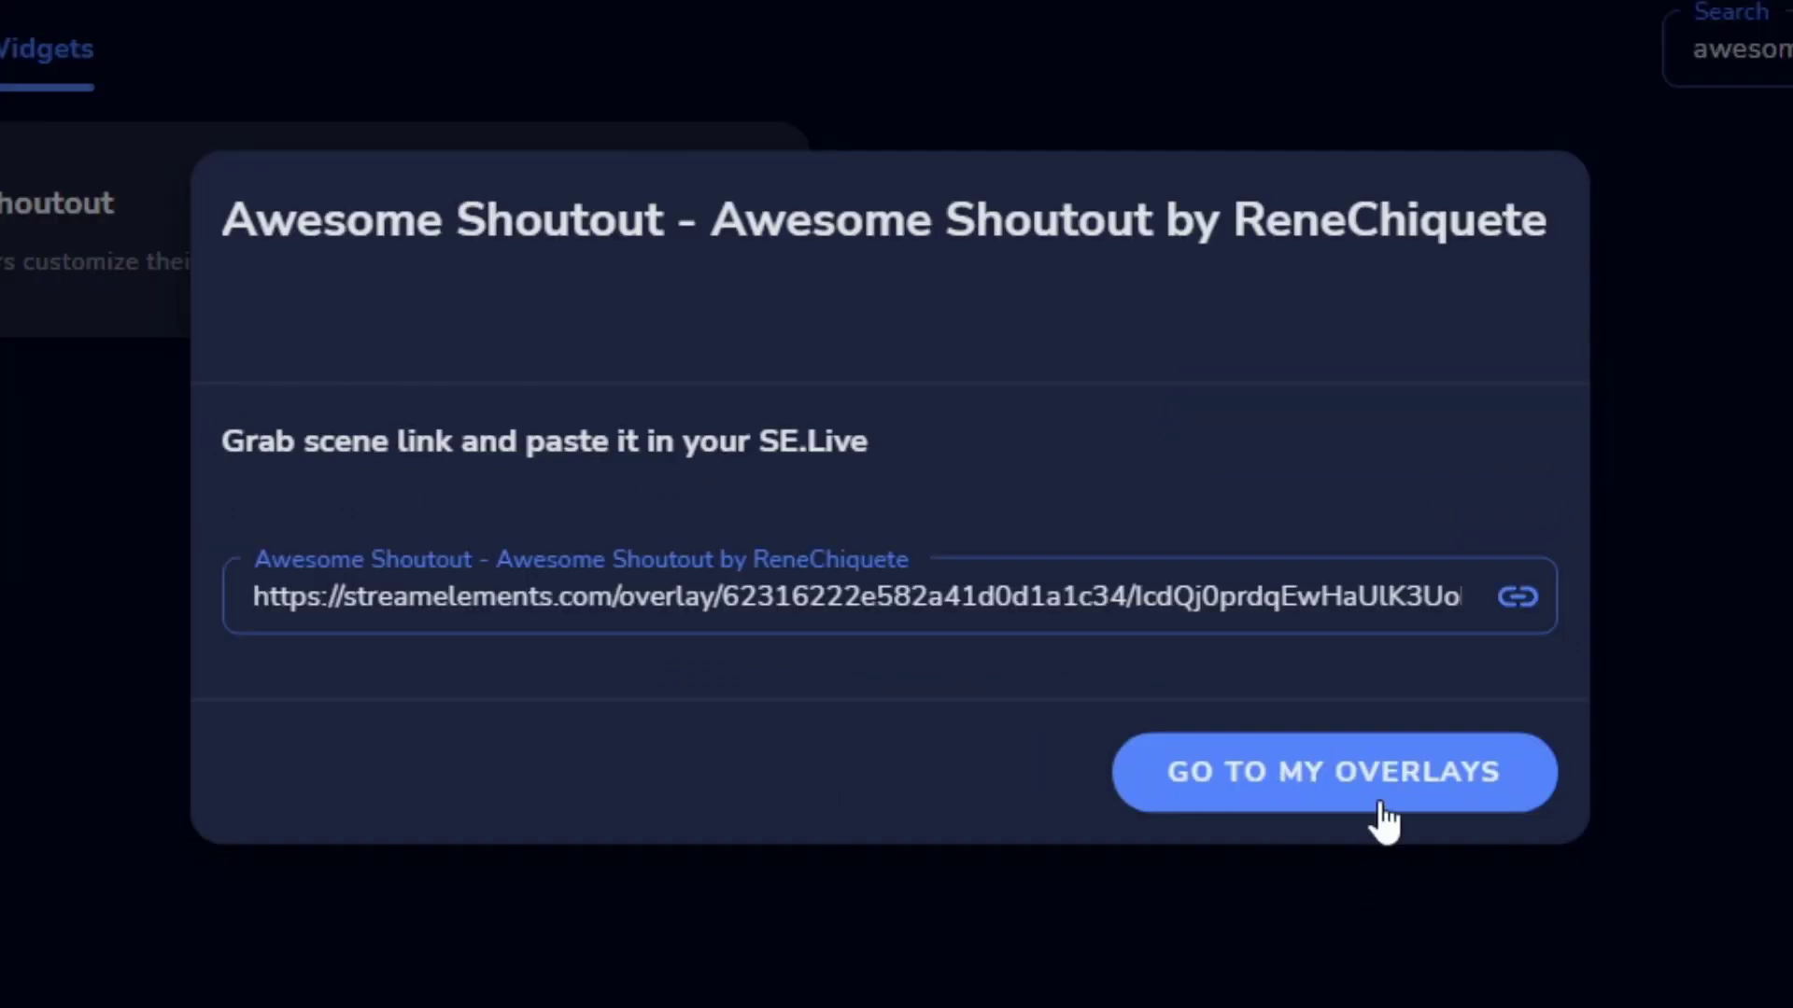
{"action": "left_click", "coordinate": [1519, 602]}
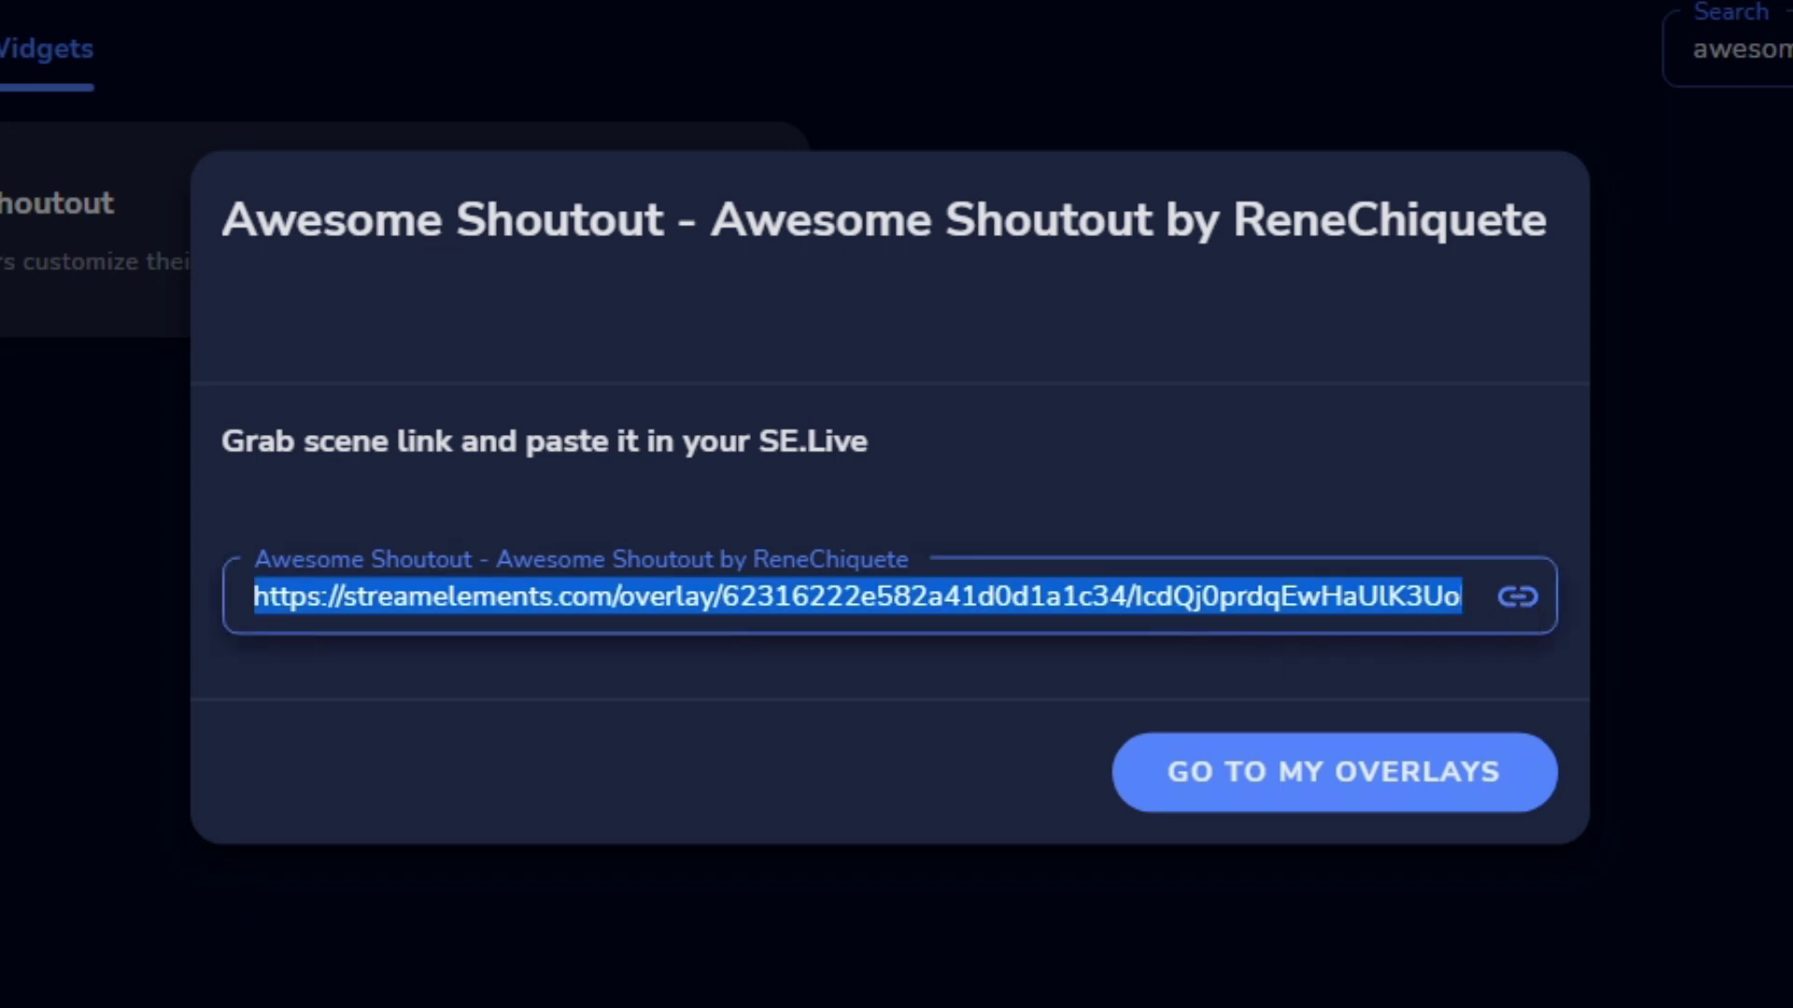
{"action": "key", "text": "alt+Tab"}
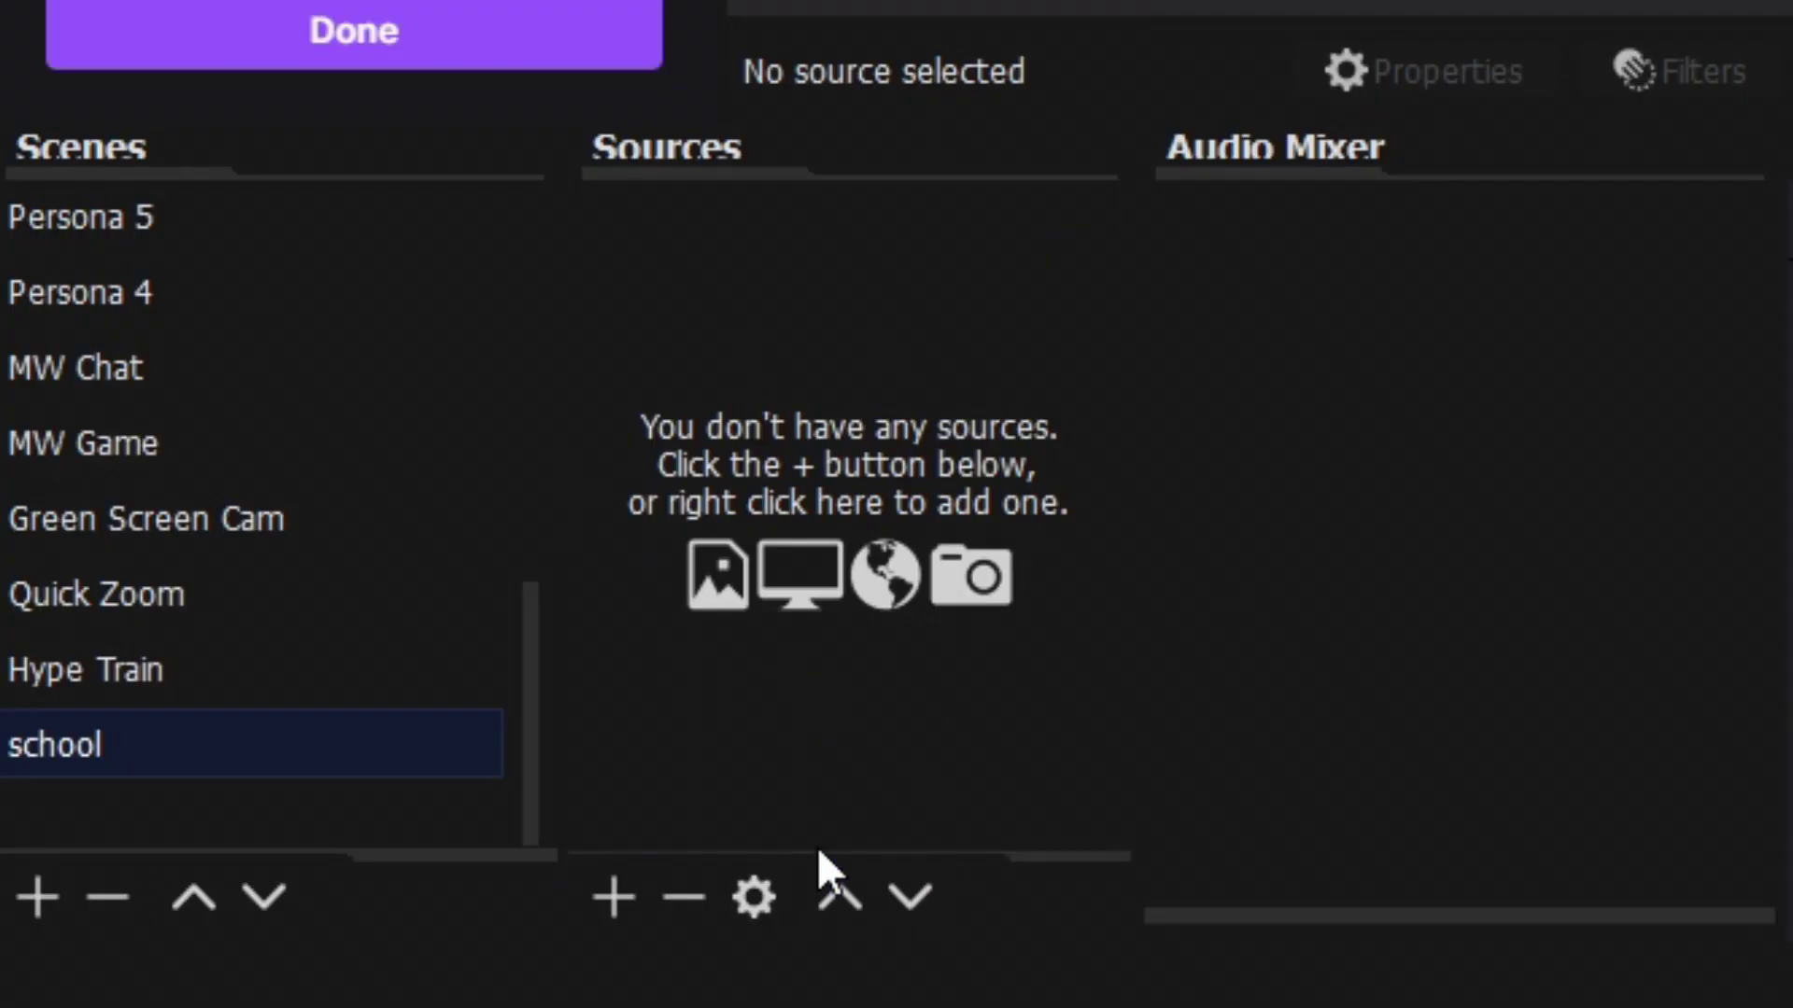
Add a Browser source named 'shout' in OBS
{"action": "left_click", "coordinate": [614, 898]}
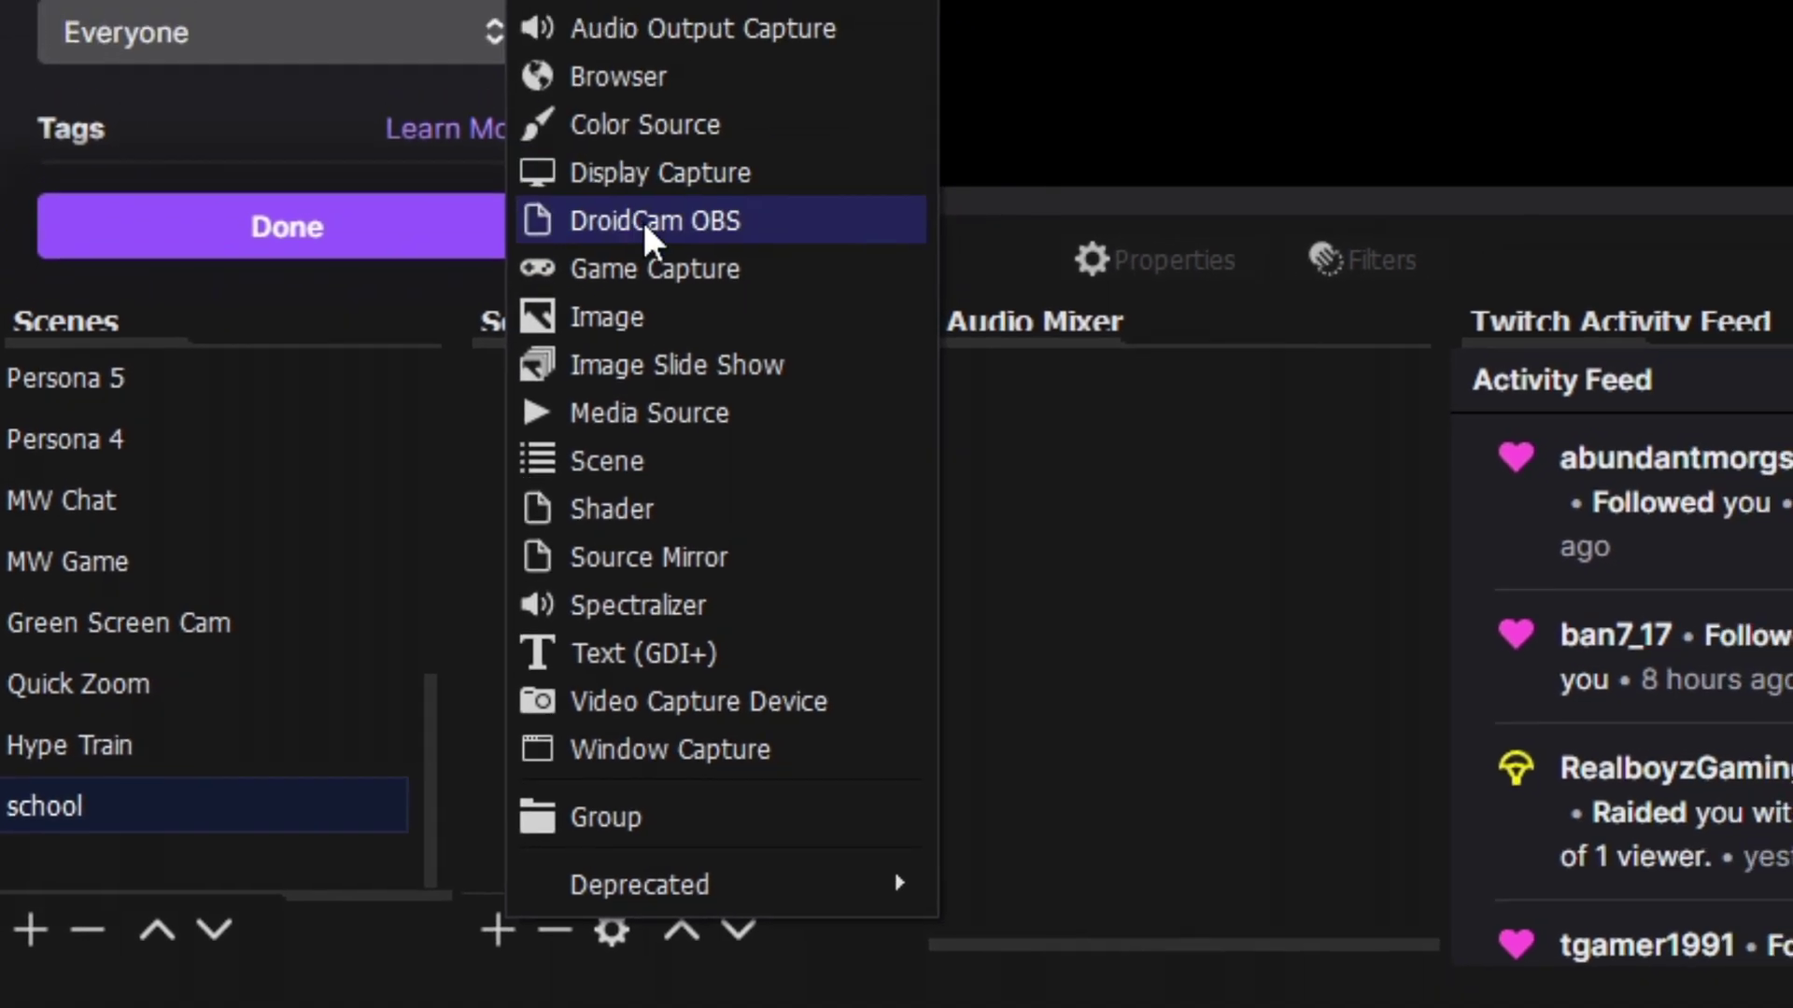
{"action": "left_click", "coordinate": [652, 87]}
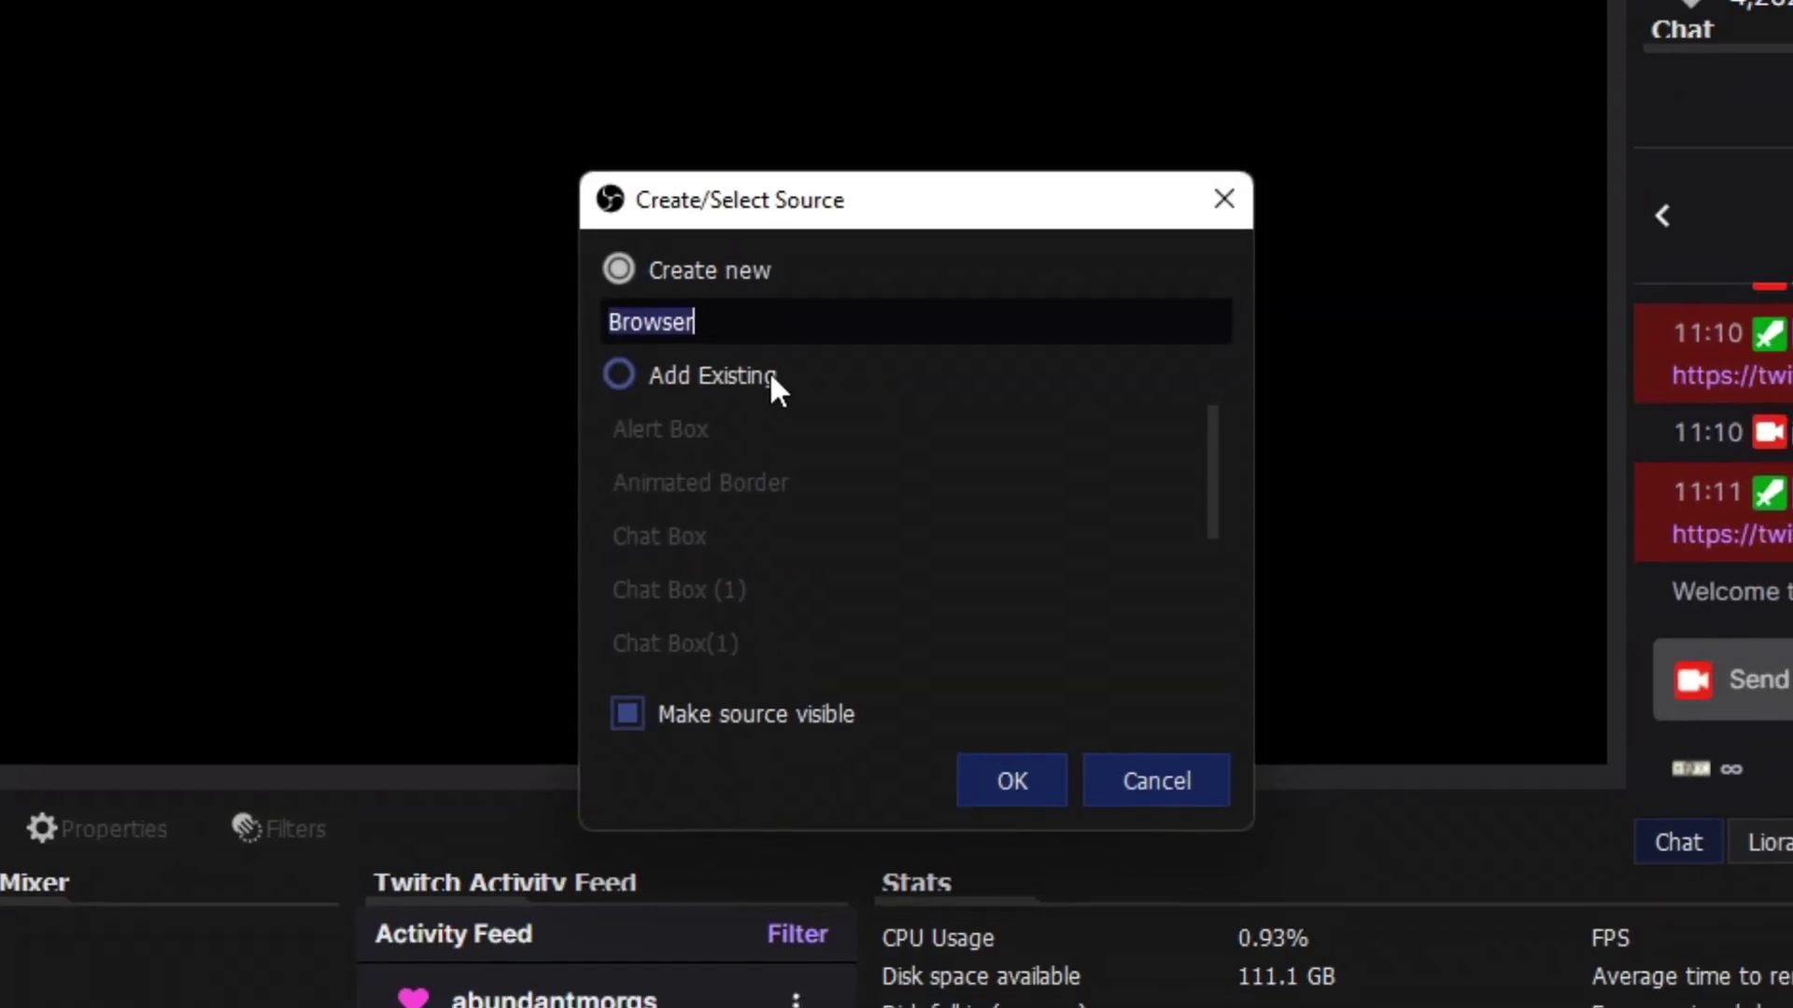
{"action": "type", "text": "shout"}
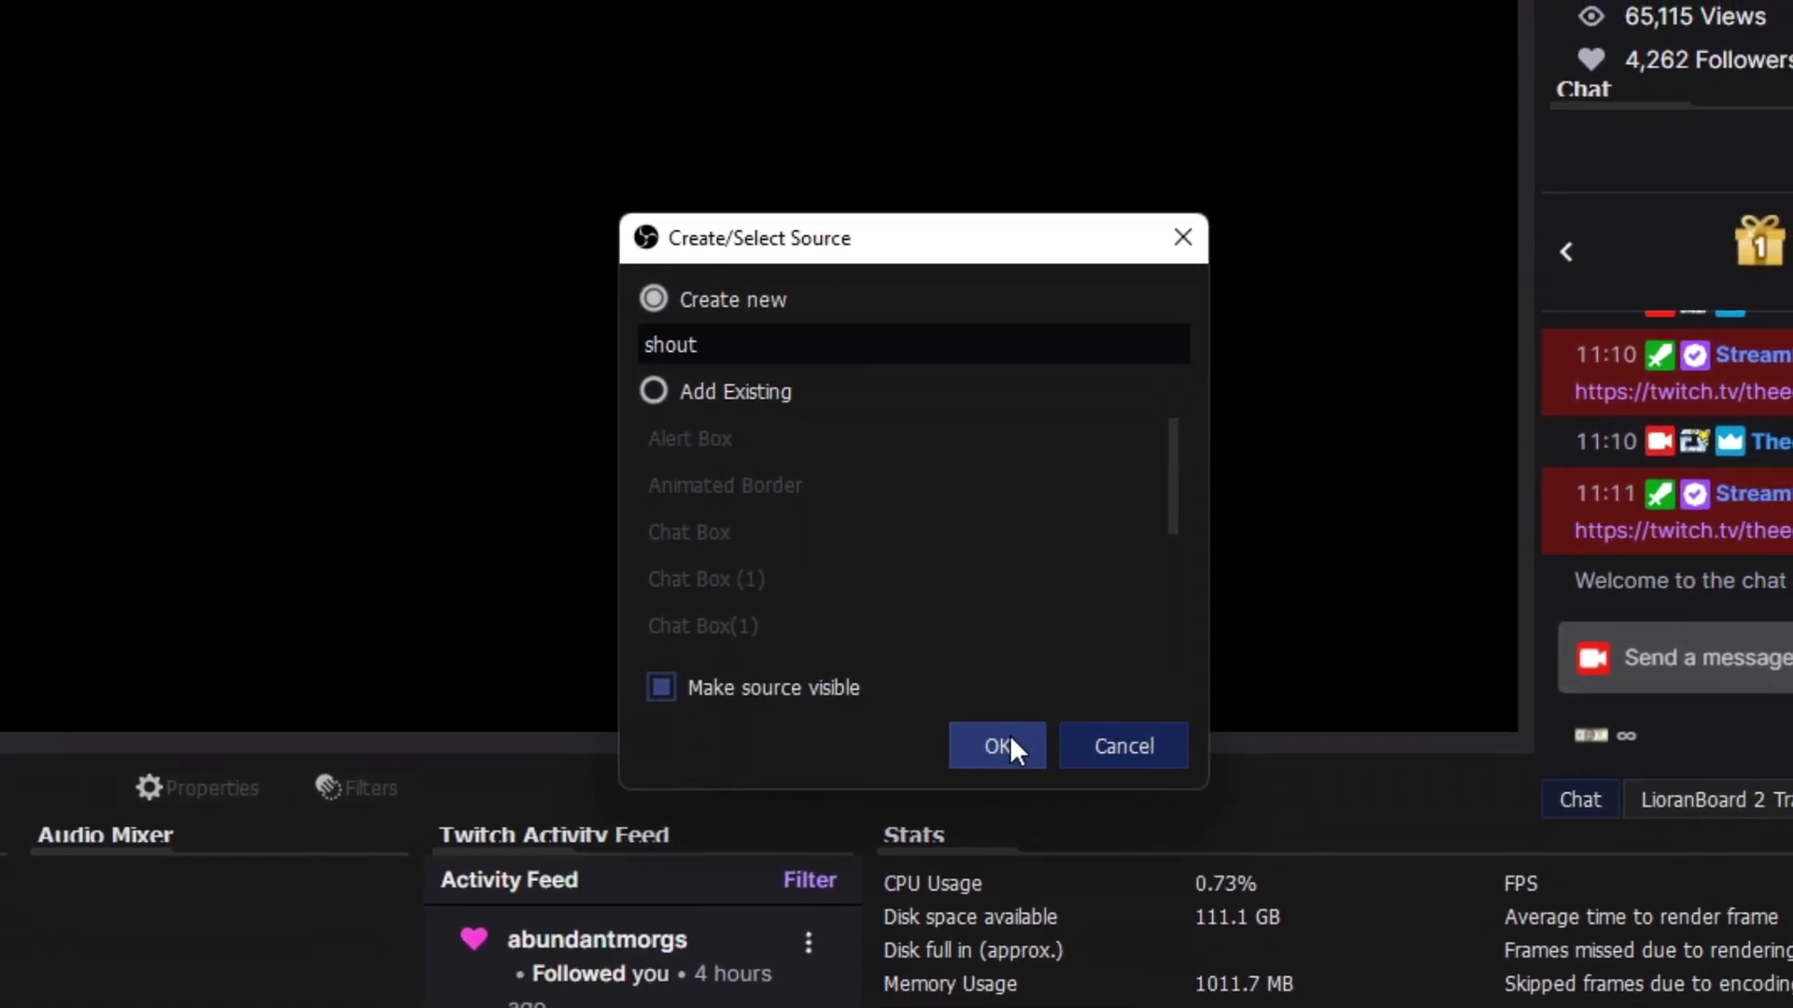
{"action": "left_click", "coordinate": [1011, 740]}
Replace the shout source's default URL with the copied overlay link
{"action": "double_click", "coordinate": [774, 781]}
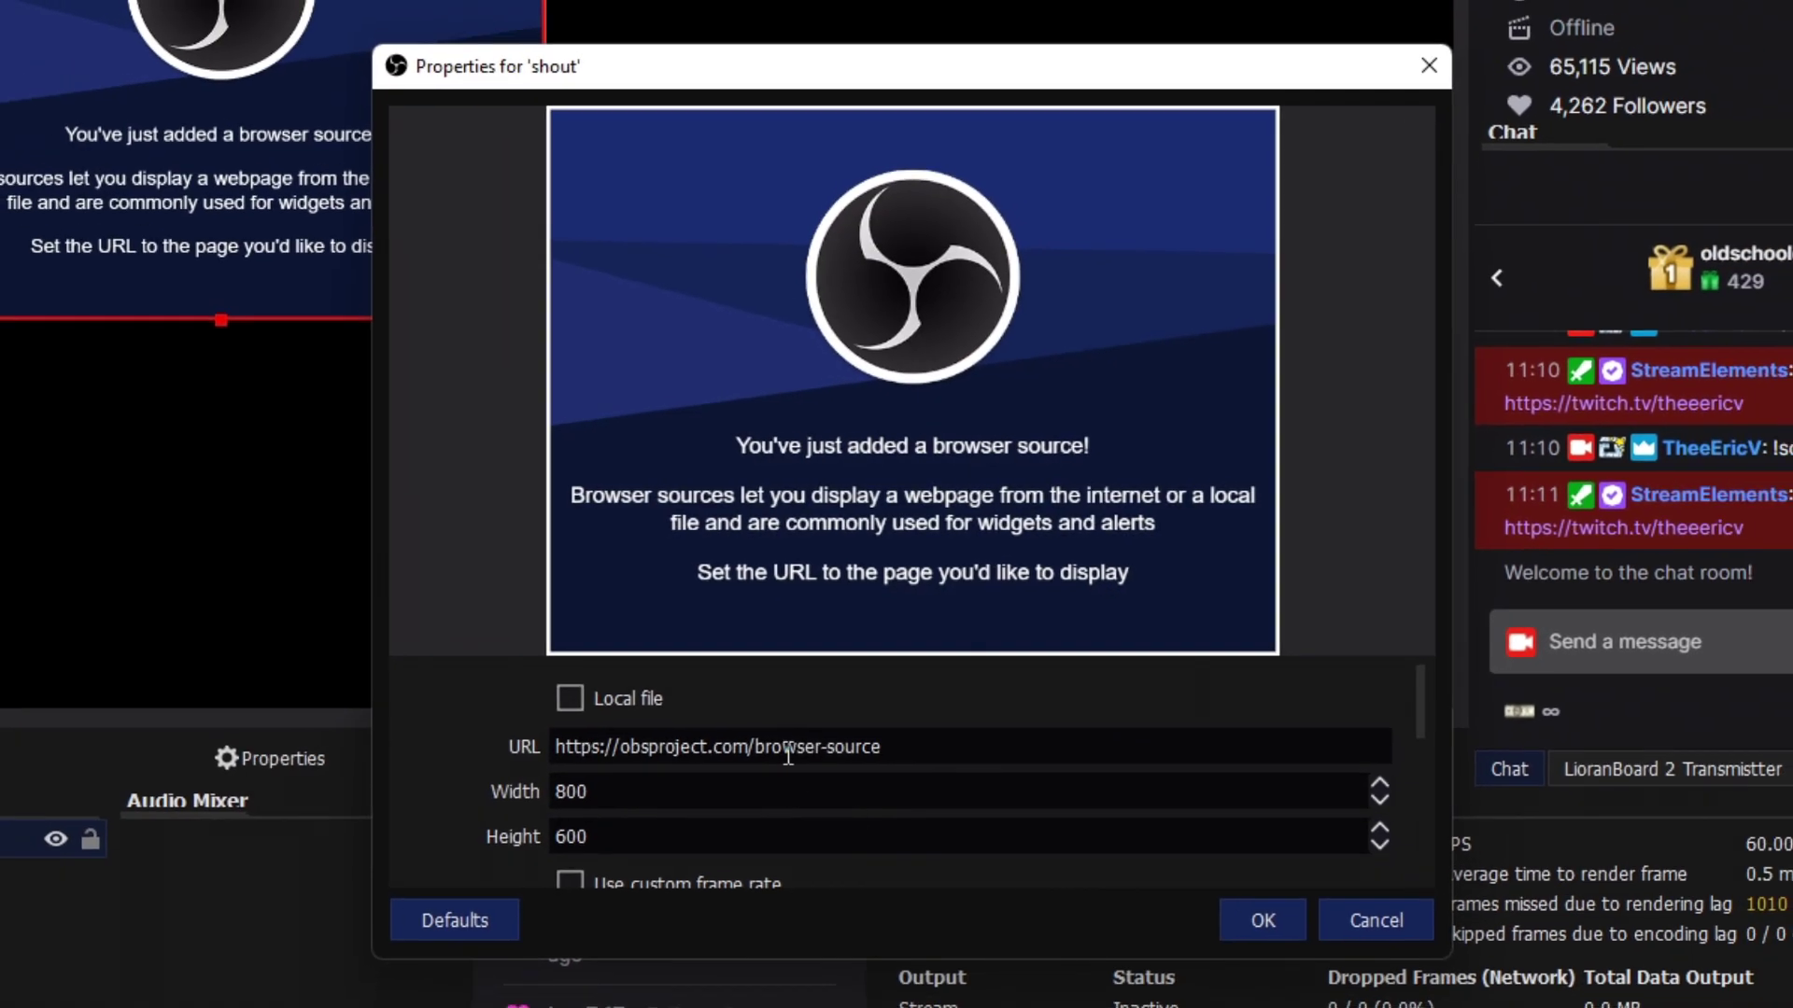
{"action": "left_click", "coordinate": [787, 754]}
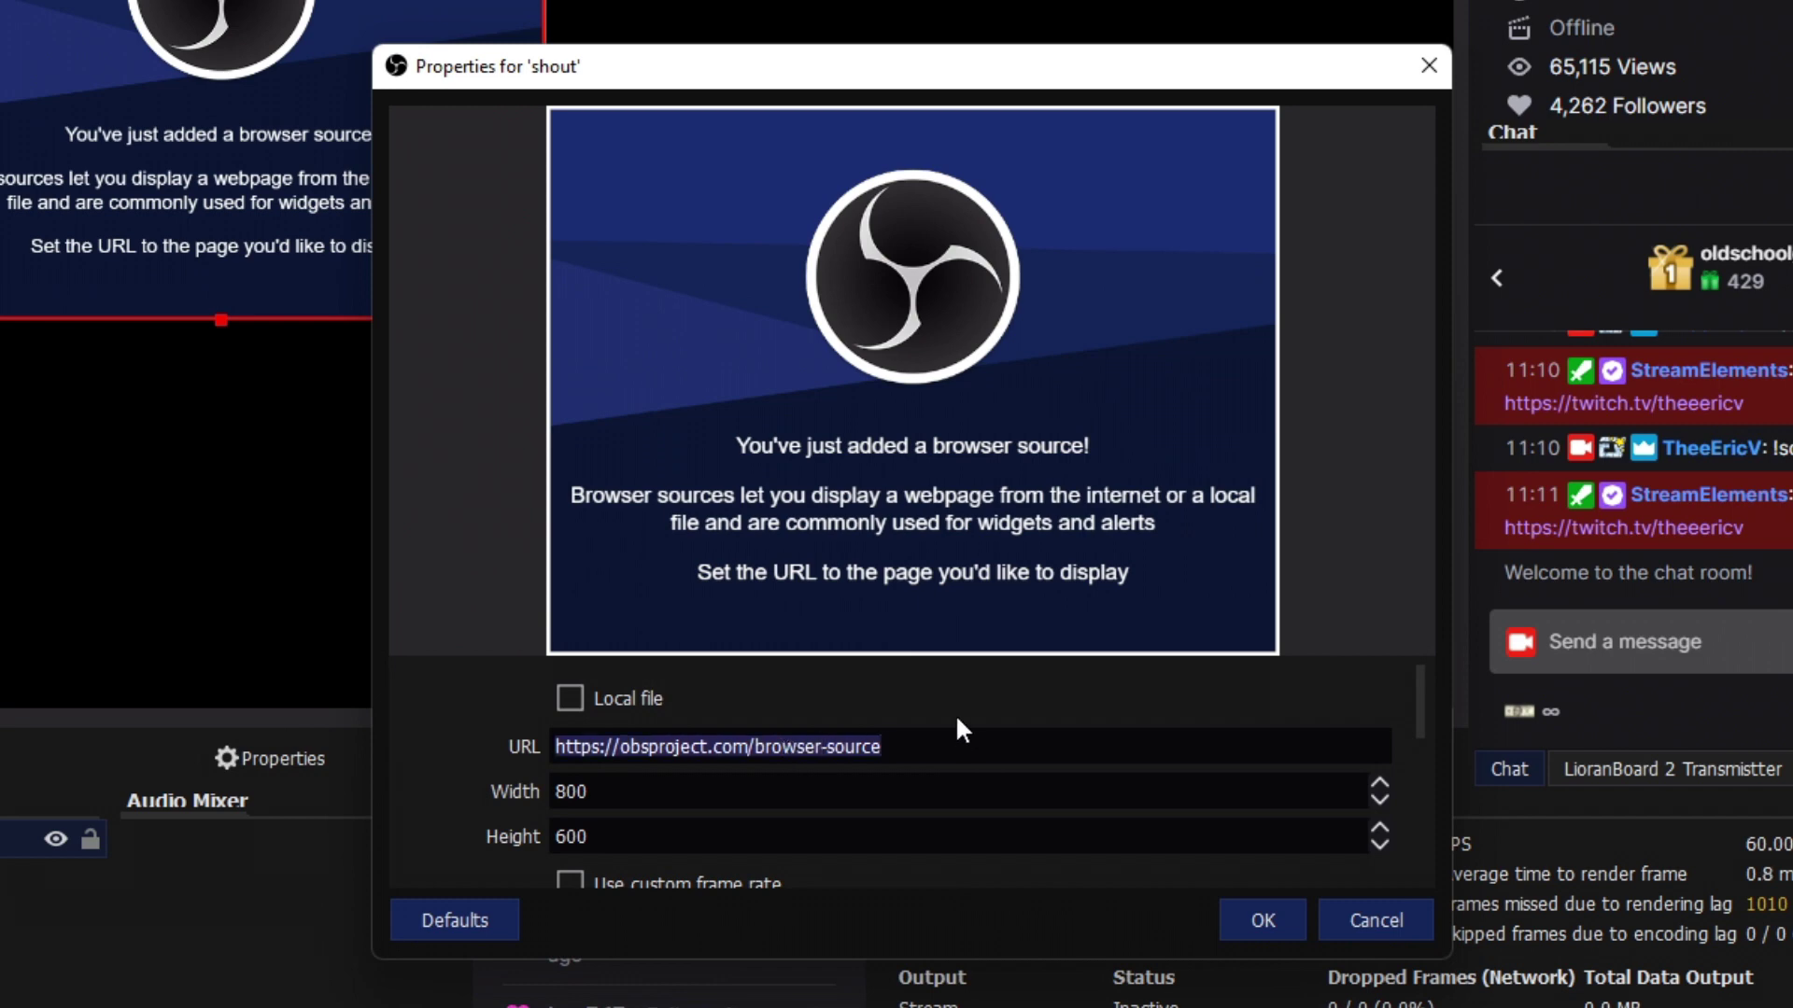
{"action": "key", "text": "ctrl+v"}
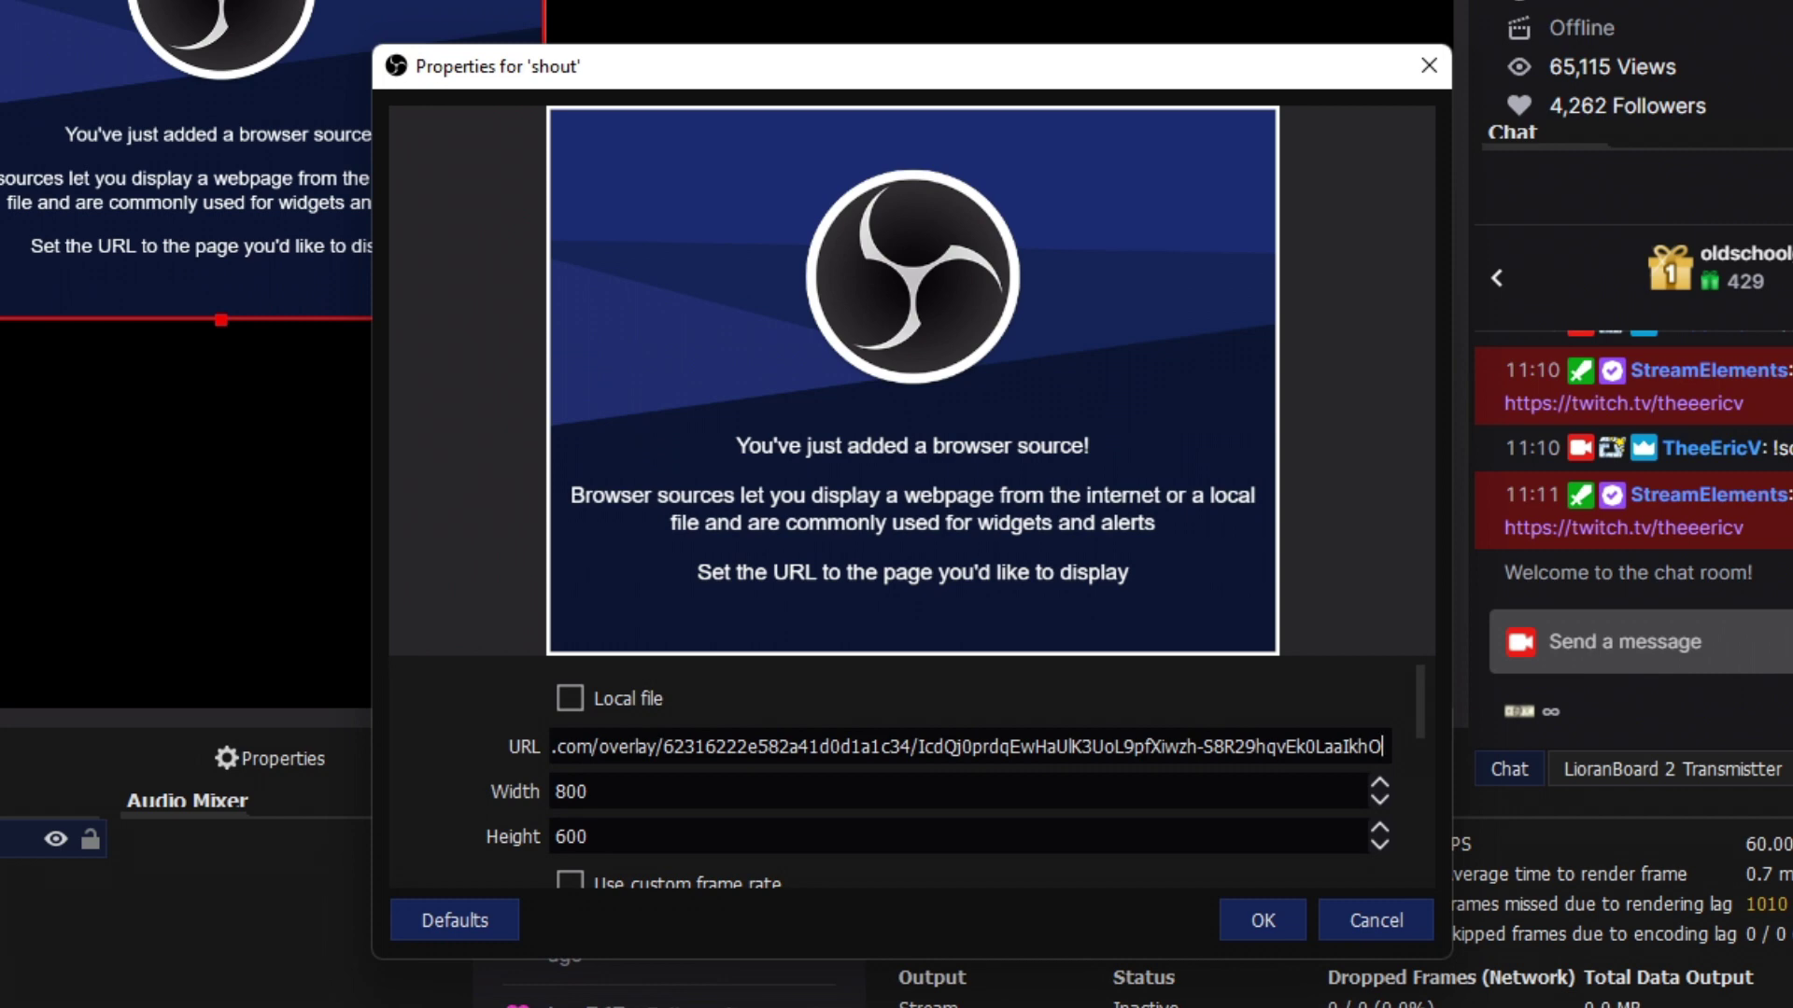
{"action": "key", "text": "alt+Tab"}
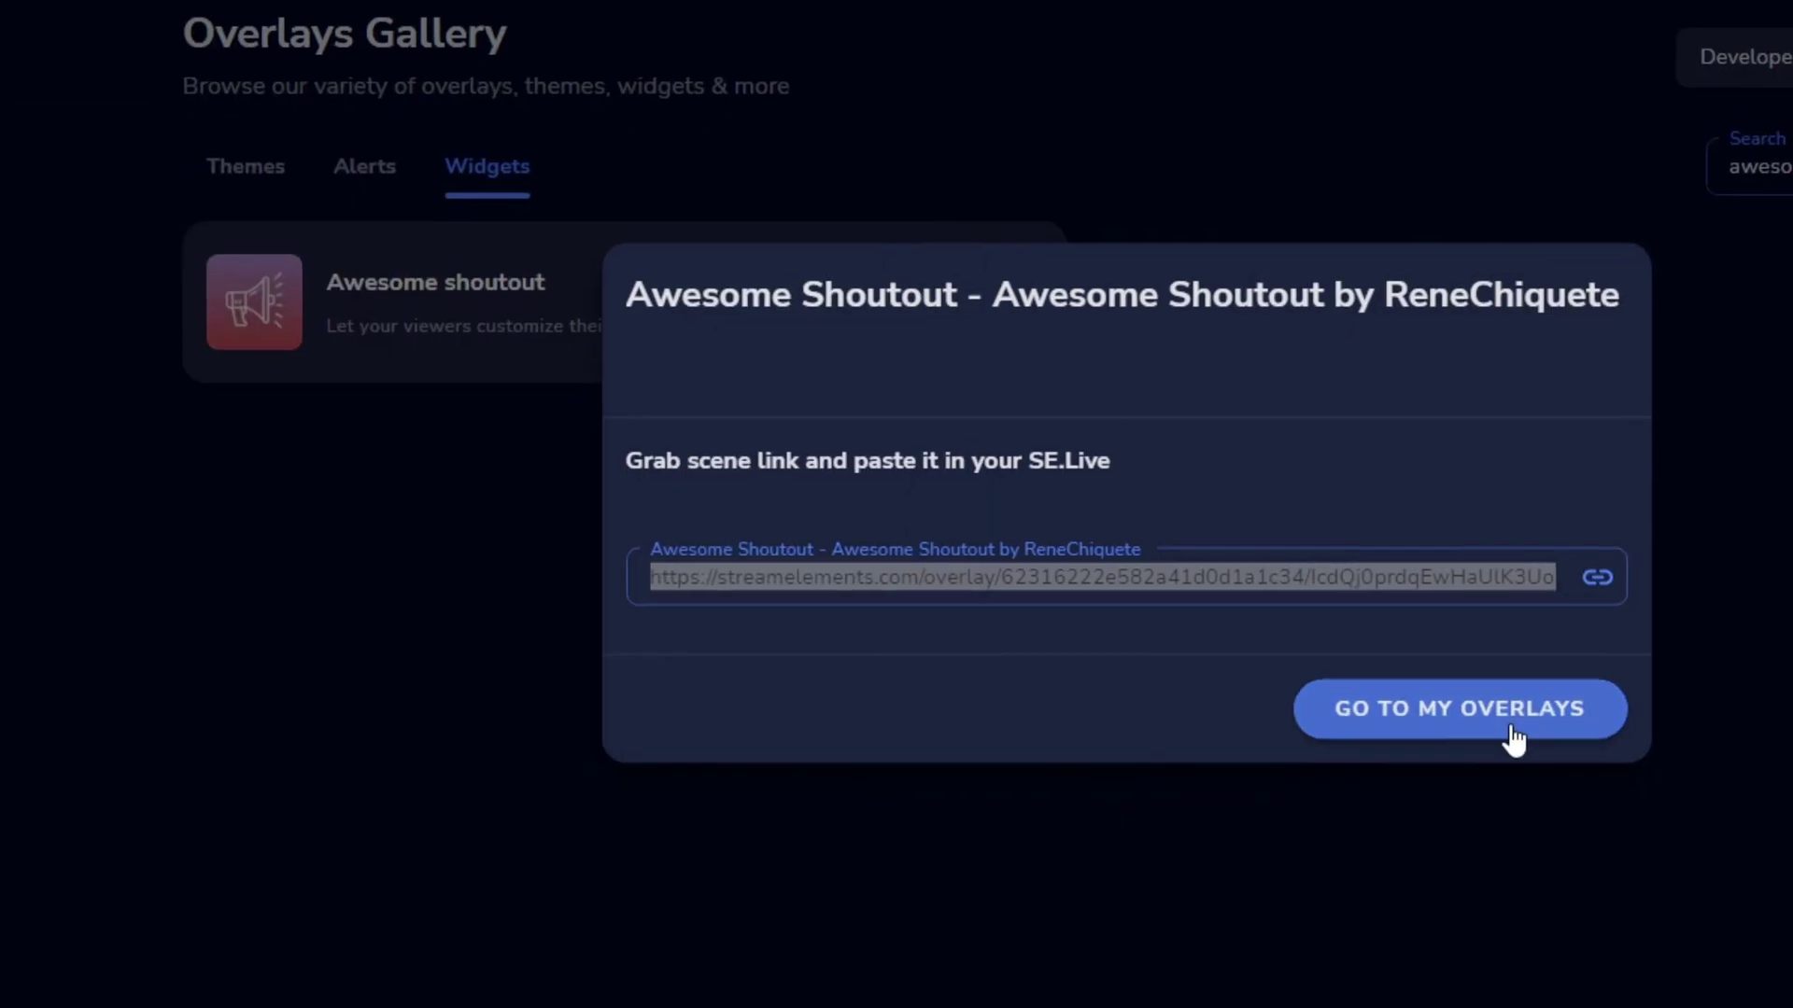
Edit the Awesome Shoutout overlay and select the AwesomeShoutout layer to see its 1628 x 360 size
{"action": "left_click", "coordinate": [1479, 733]}
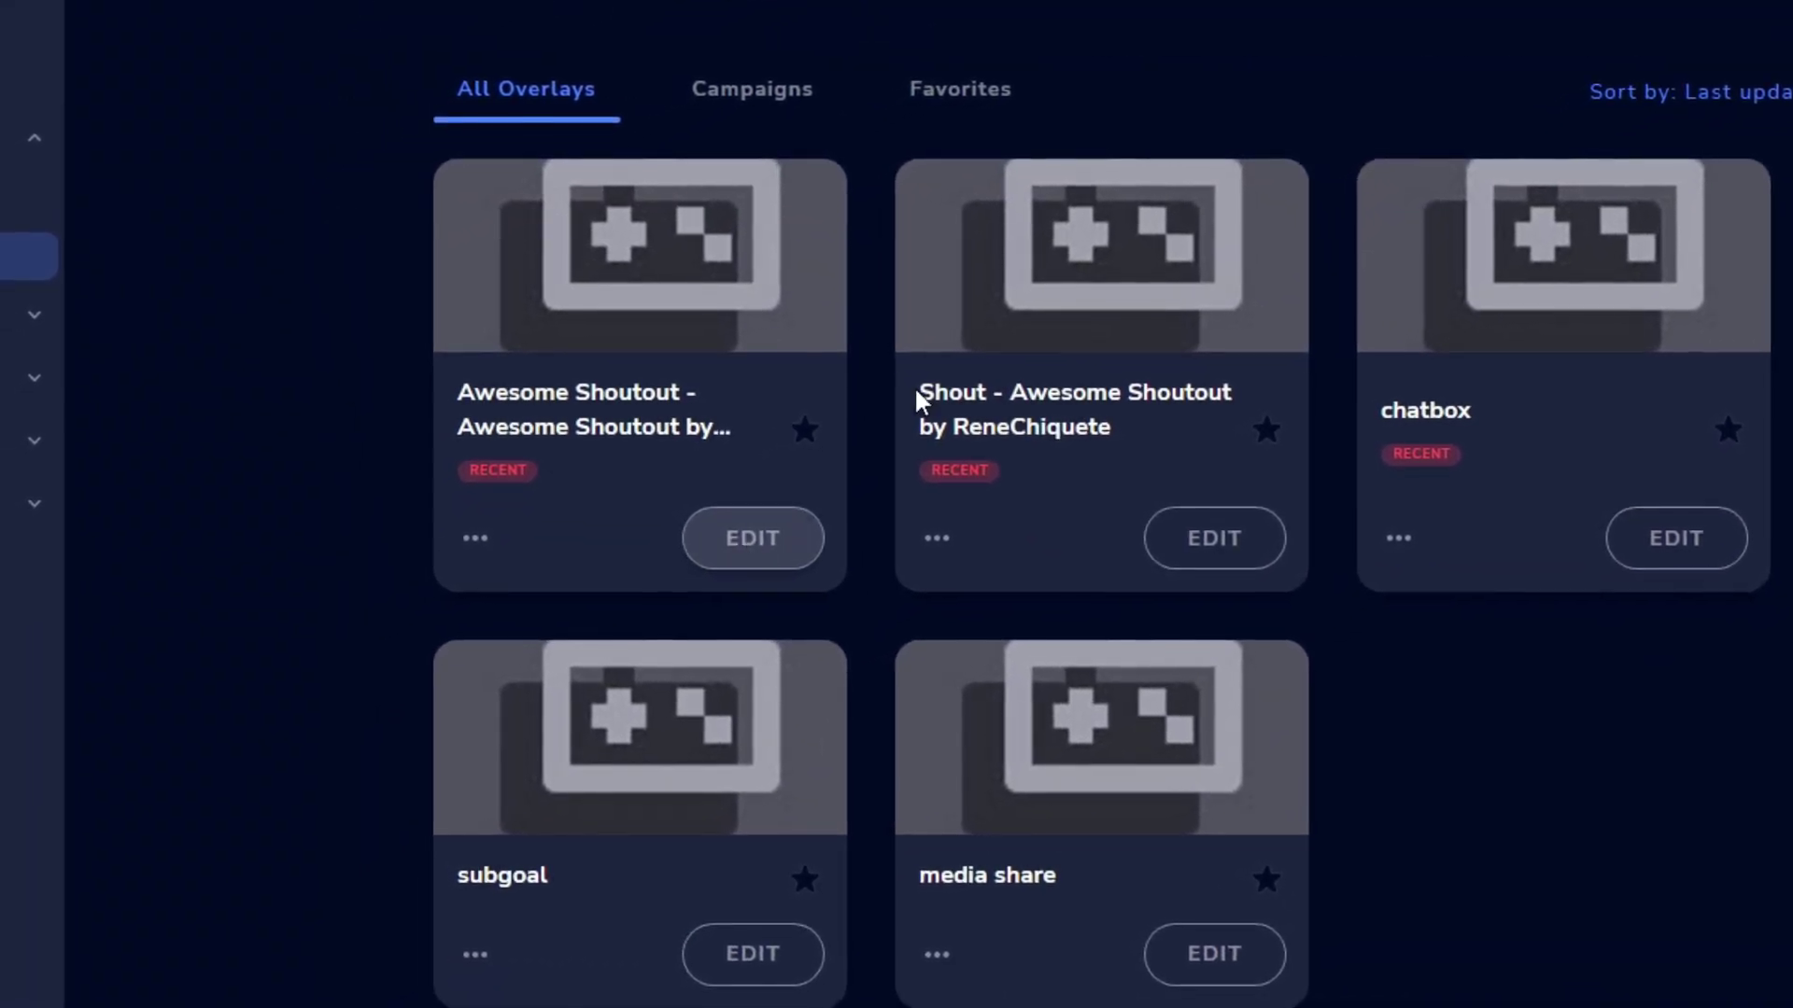
{"action": "left_click", "coordinate": [768, 532]}
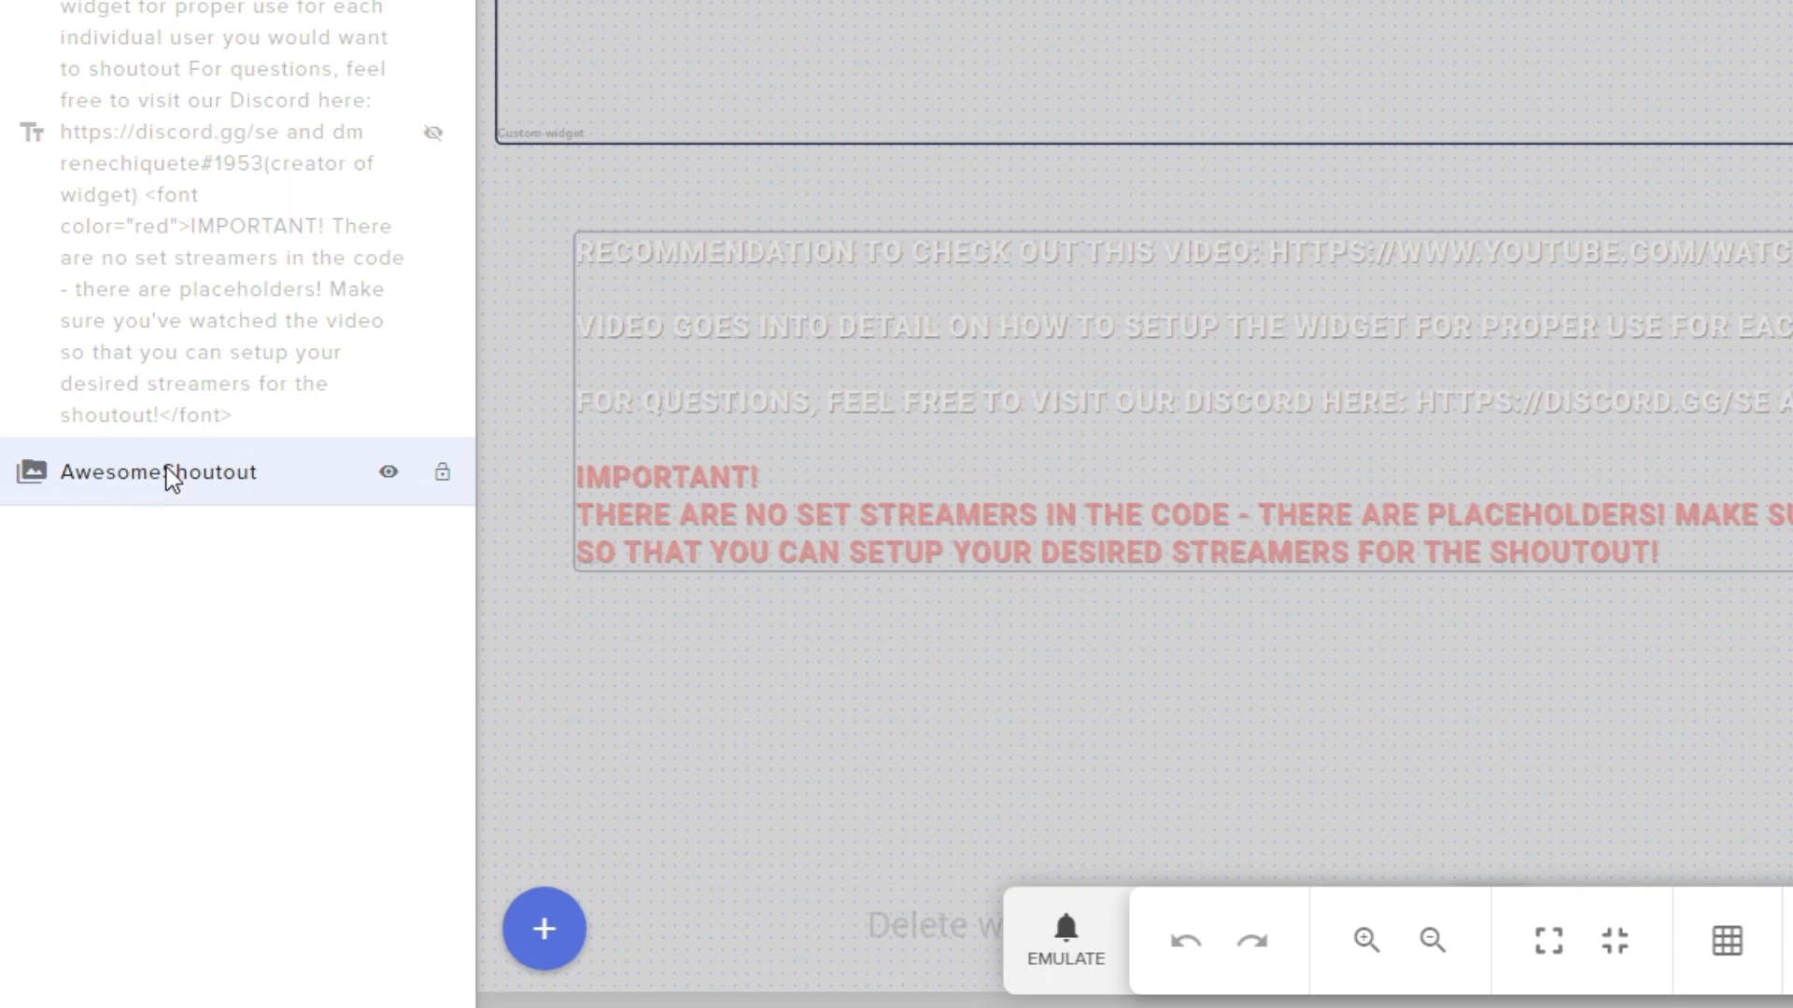
{"action": "left_click", "coordinate": [166, 469]}
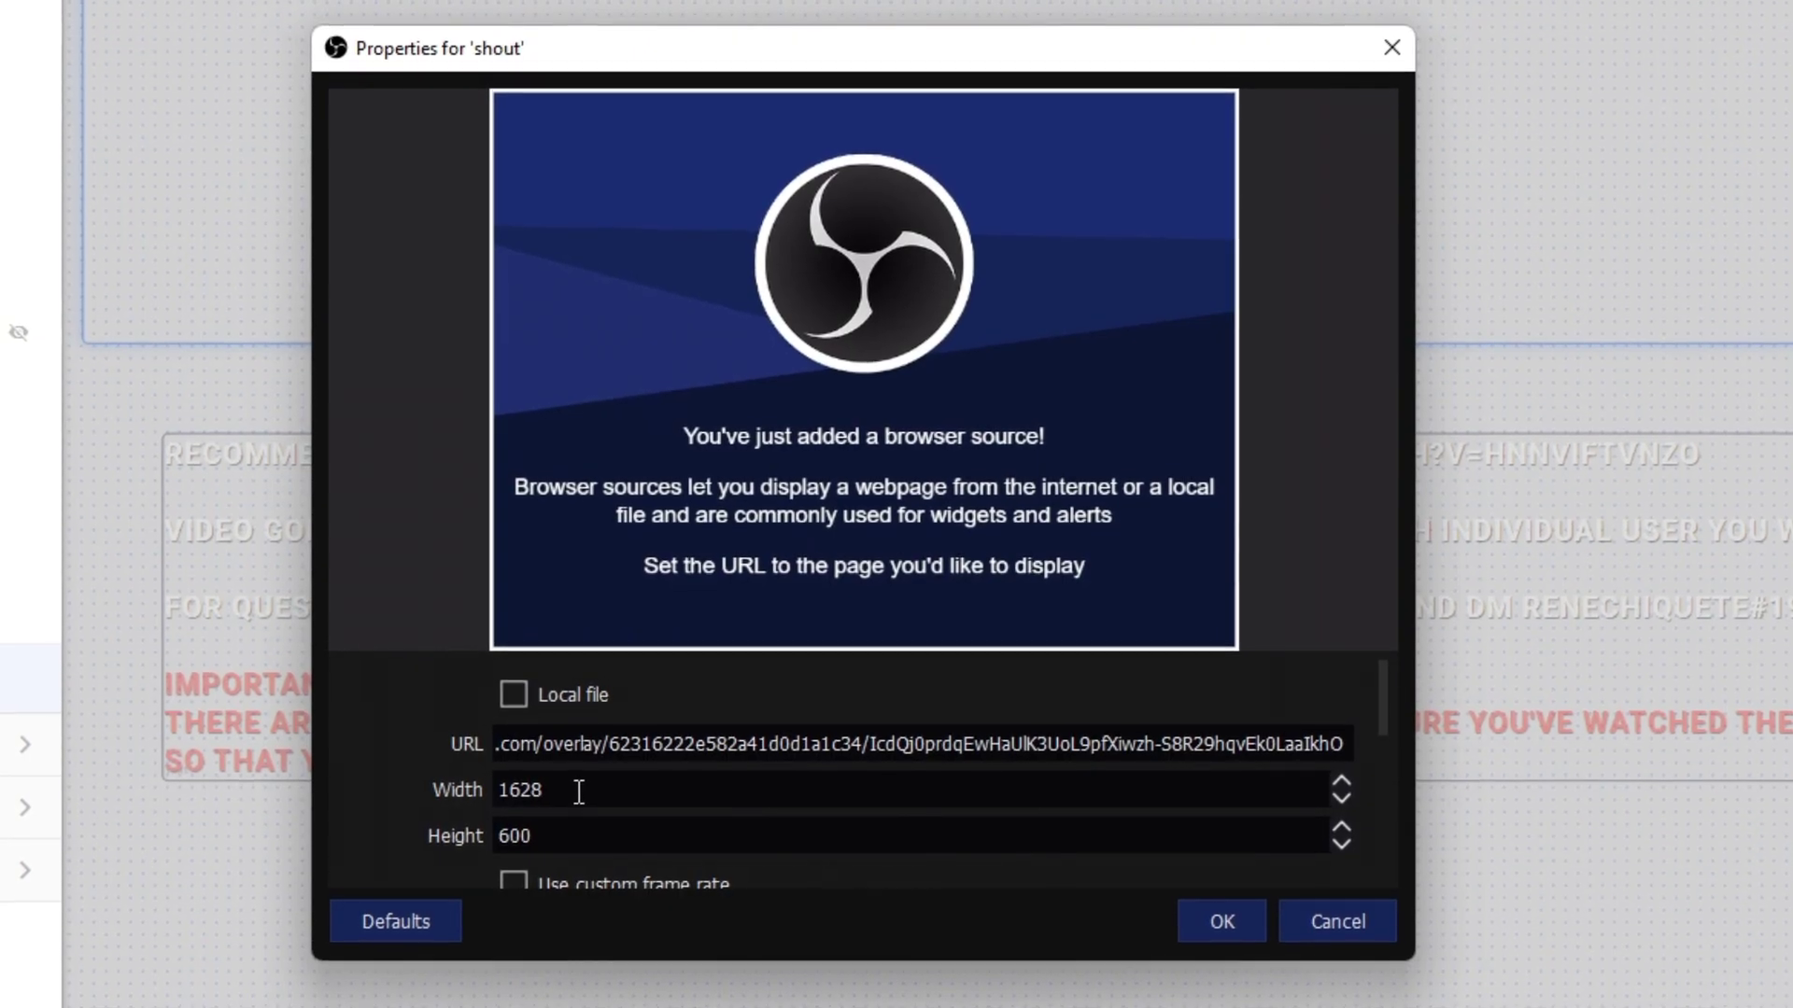
Give the shout browser source width 1628 and height 360, then apply
{"action": "key", "text": "Tab"}
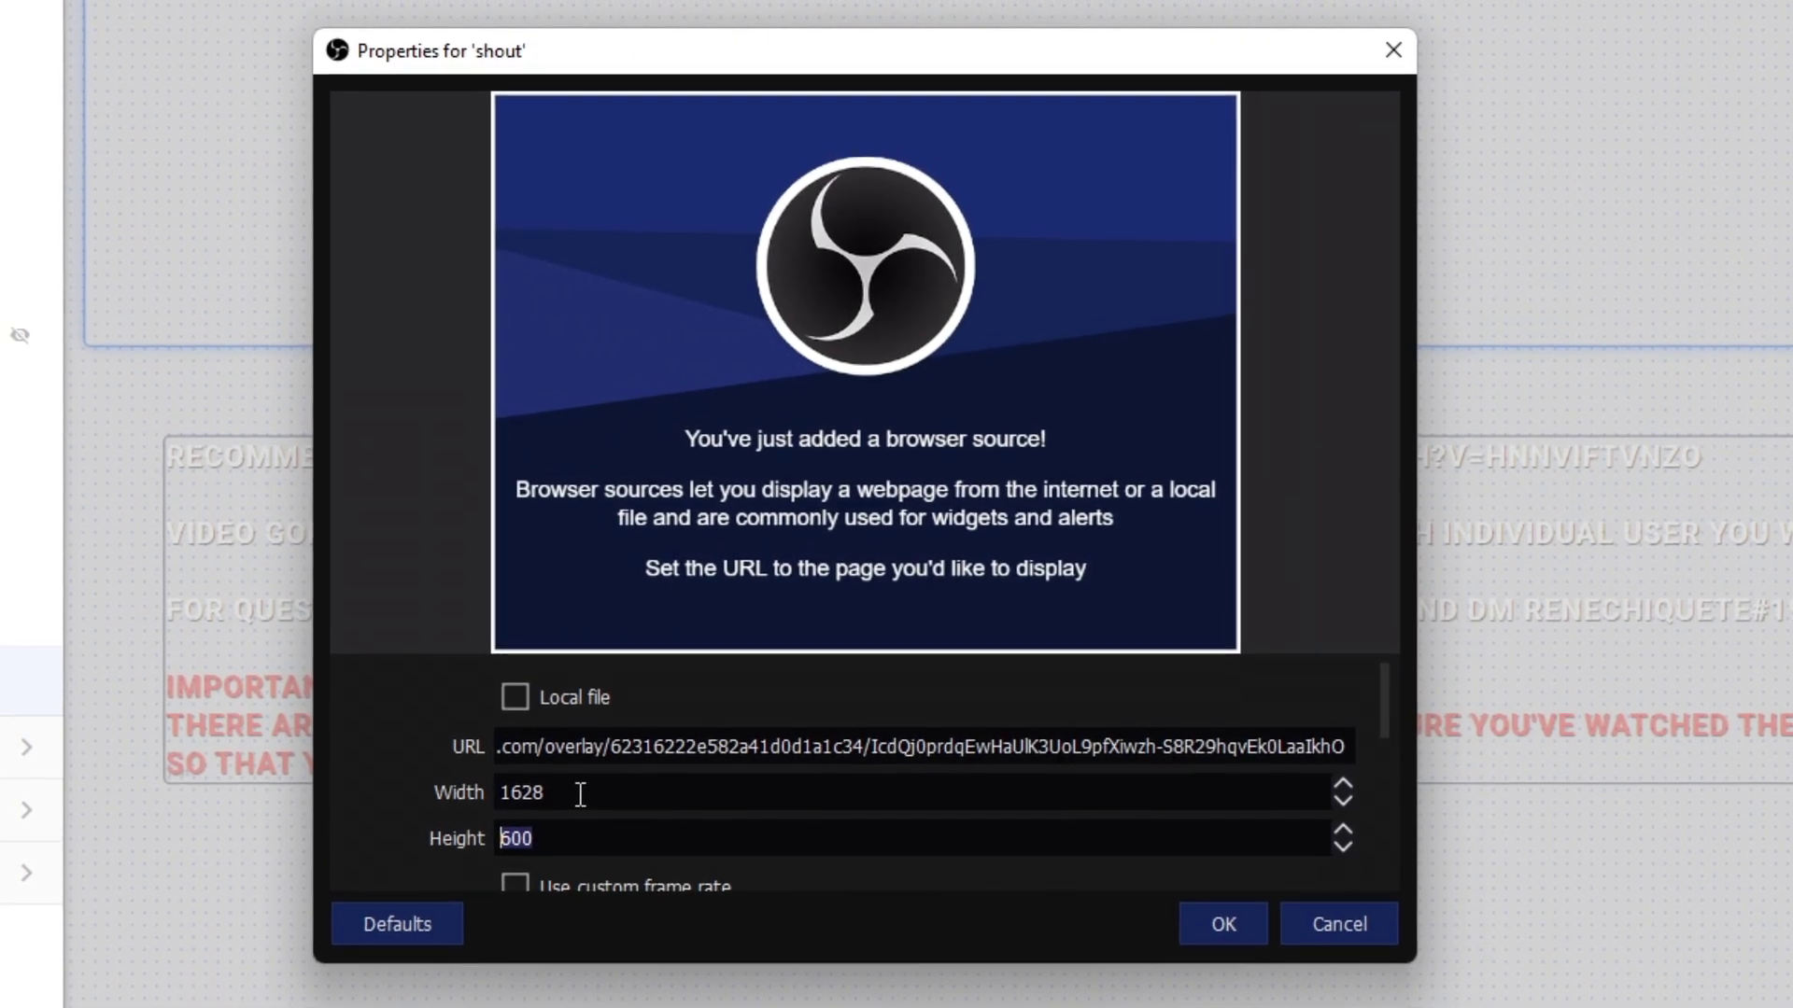
{"action": "type", "text": "360"}
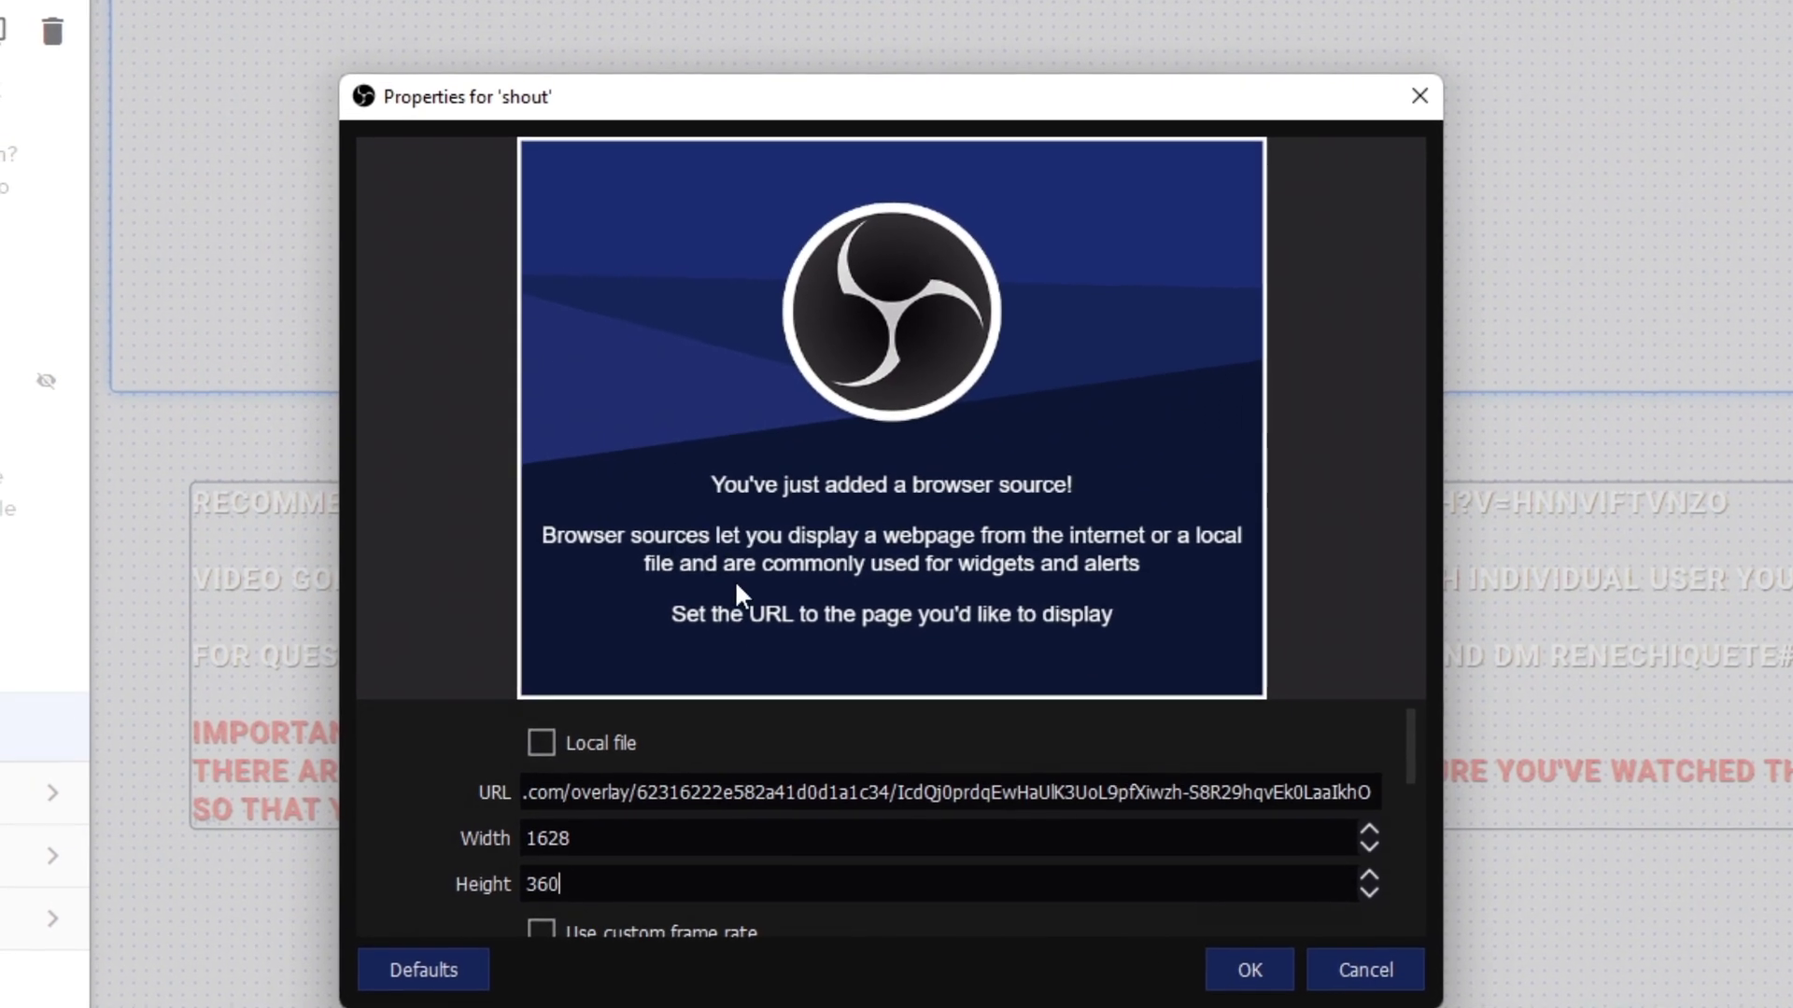
{"action": "scroll", "coordinate": [842, 800], "scroll_direction": "down", "scroll_amount": 3}
{"action": "scroll", "coordinate": [845, 801], "scroll_direction": "down", "scroll_amount": 2}
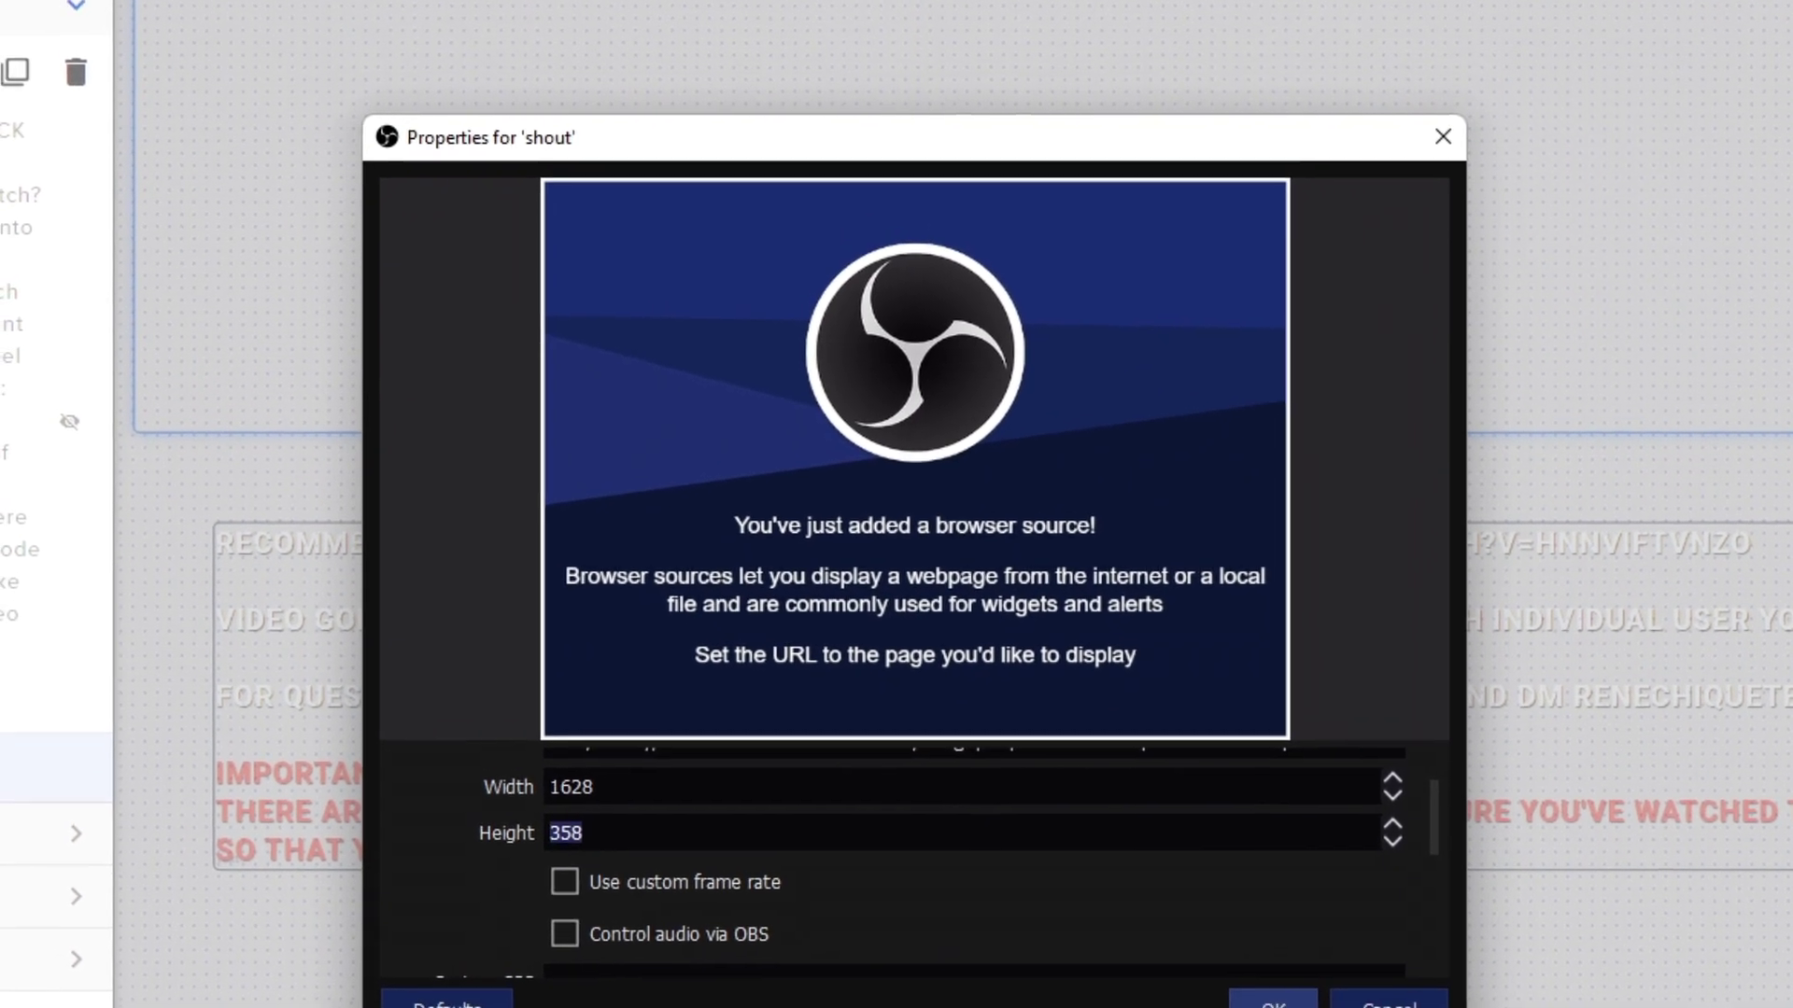
{"action": "key", "text": "Return"}
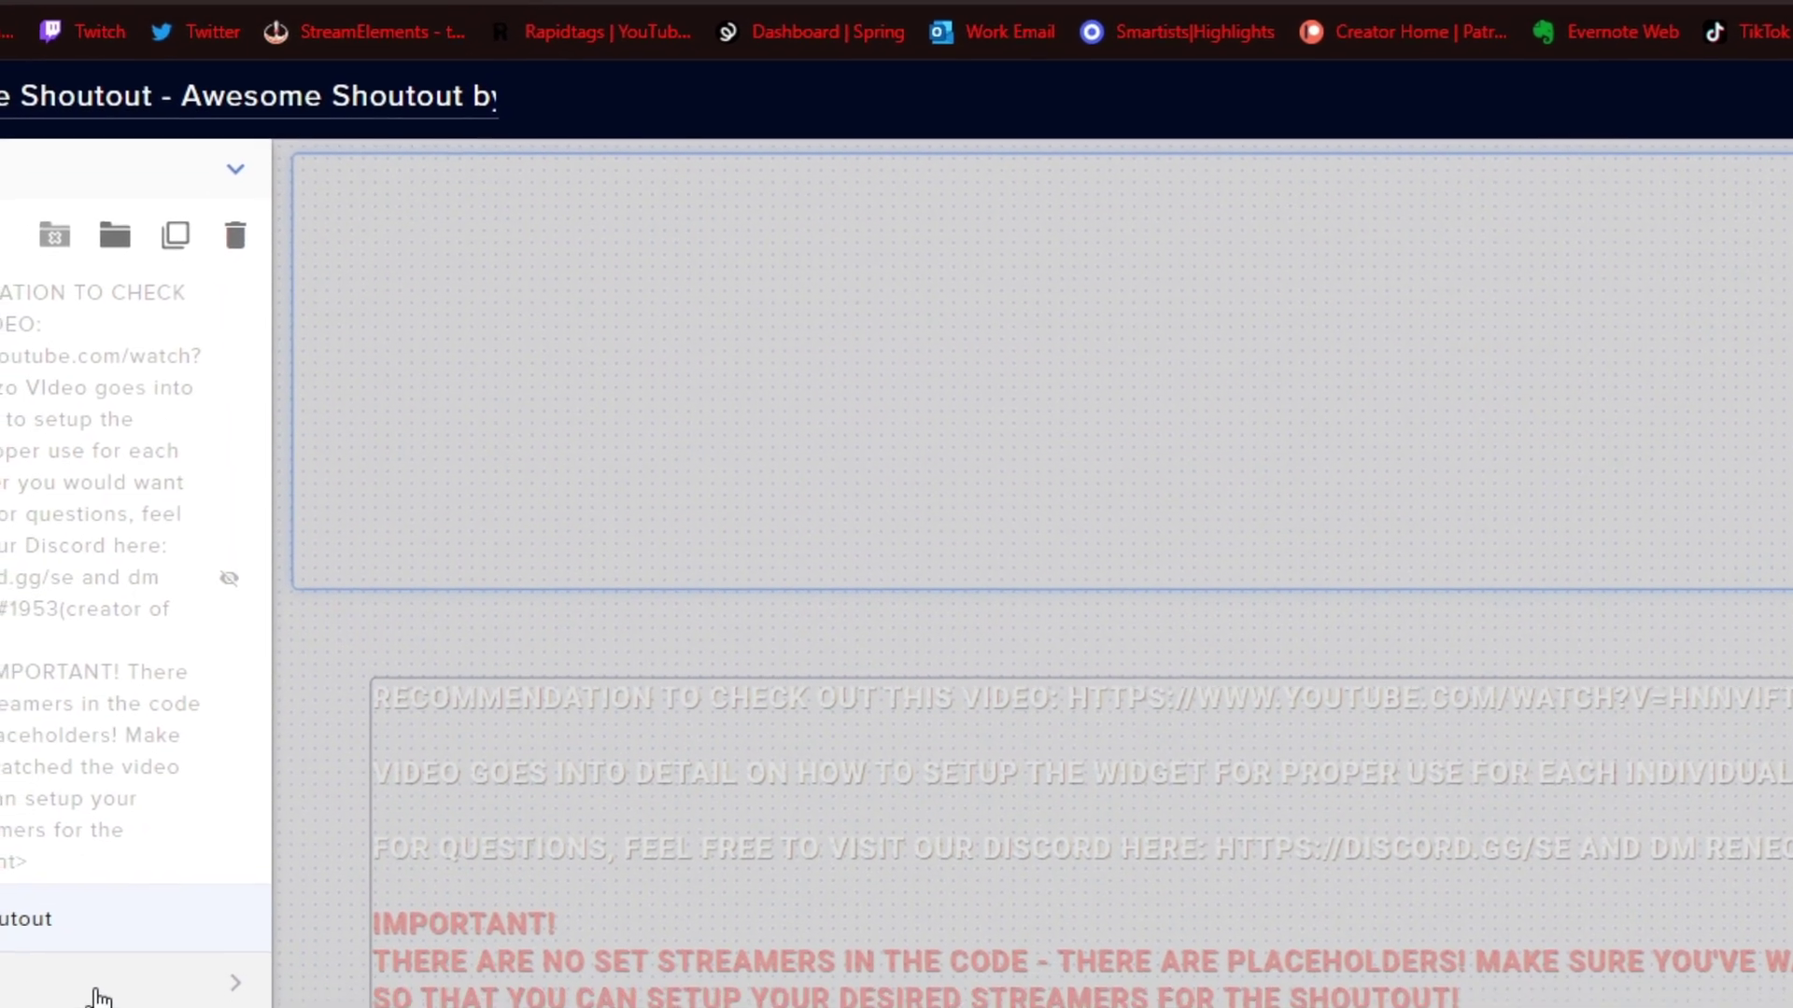
{"action": "left_click", "coordinate": [101, 986]}
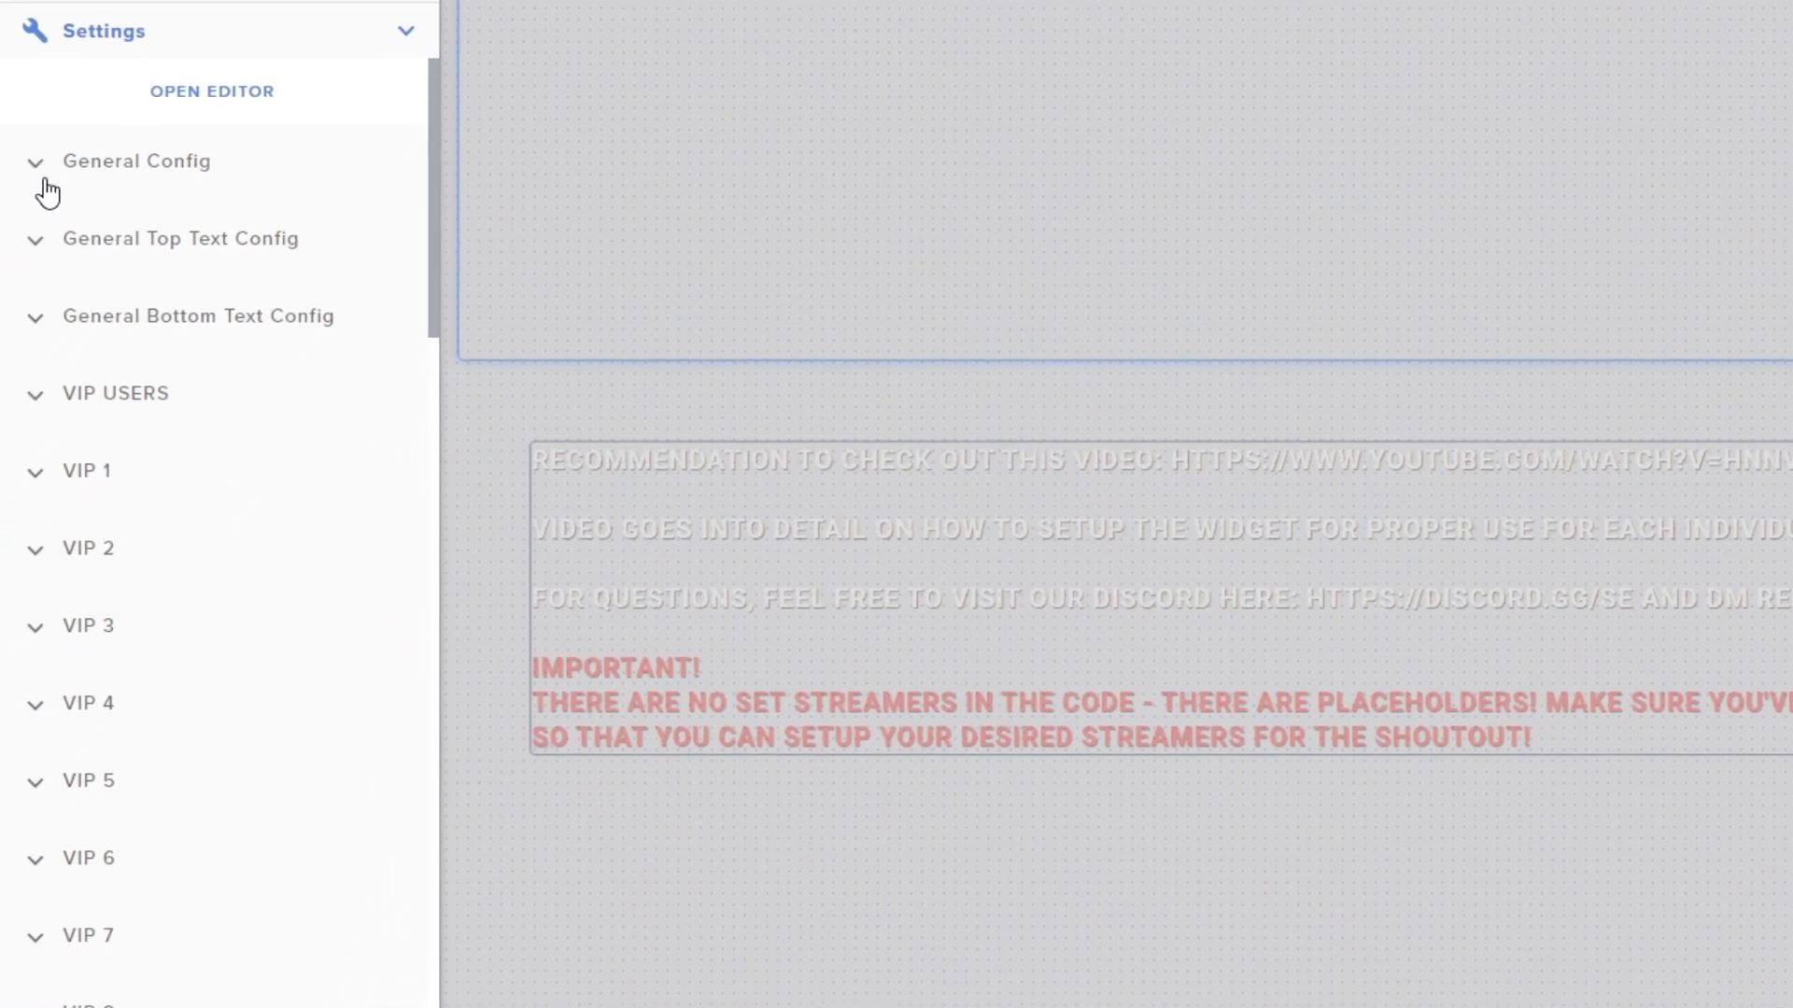
{"action": "scroll", "coordinate": [224, 552], "scroll_direction": "down", "scroll_amount": 13}
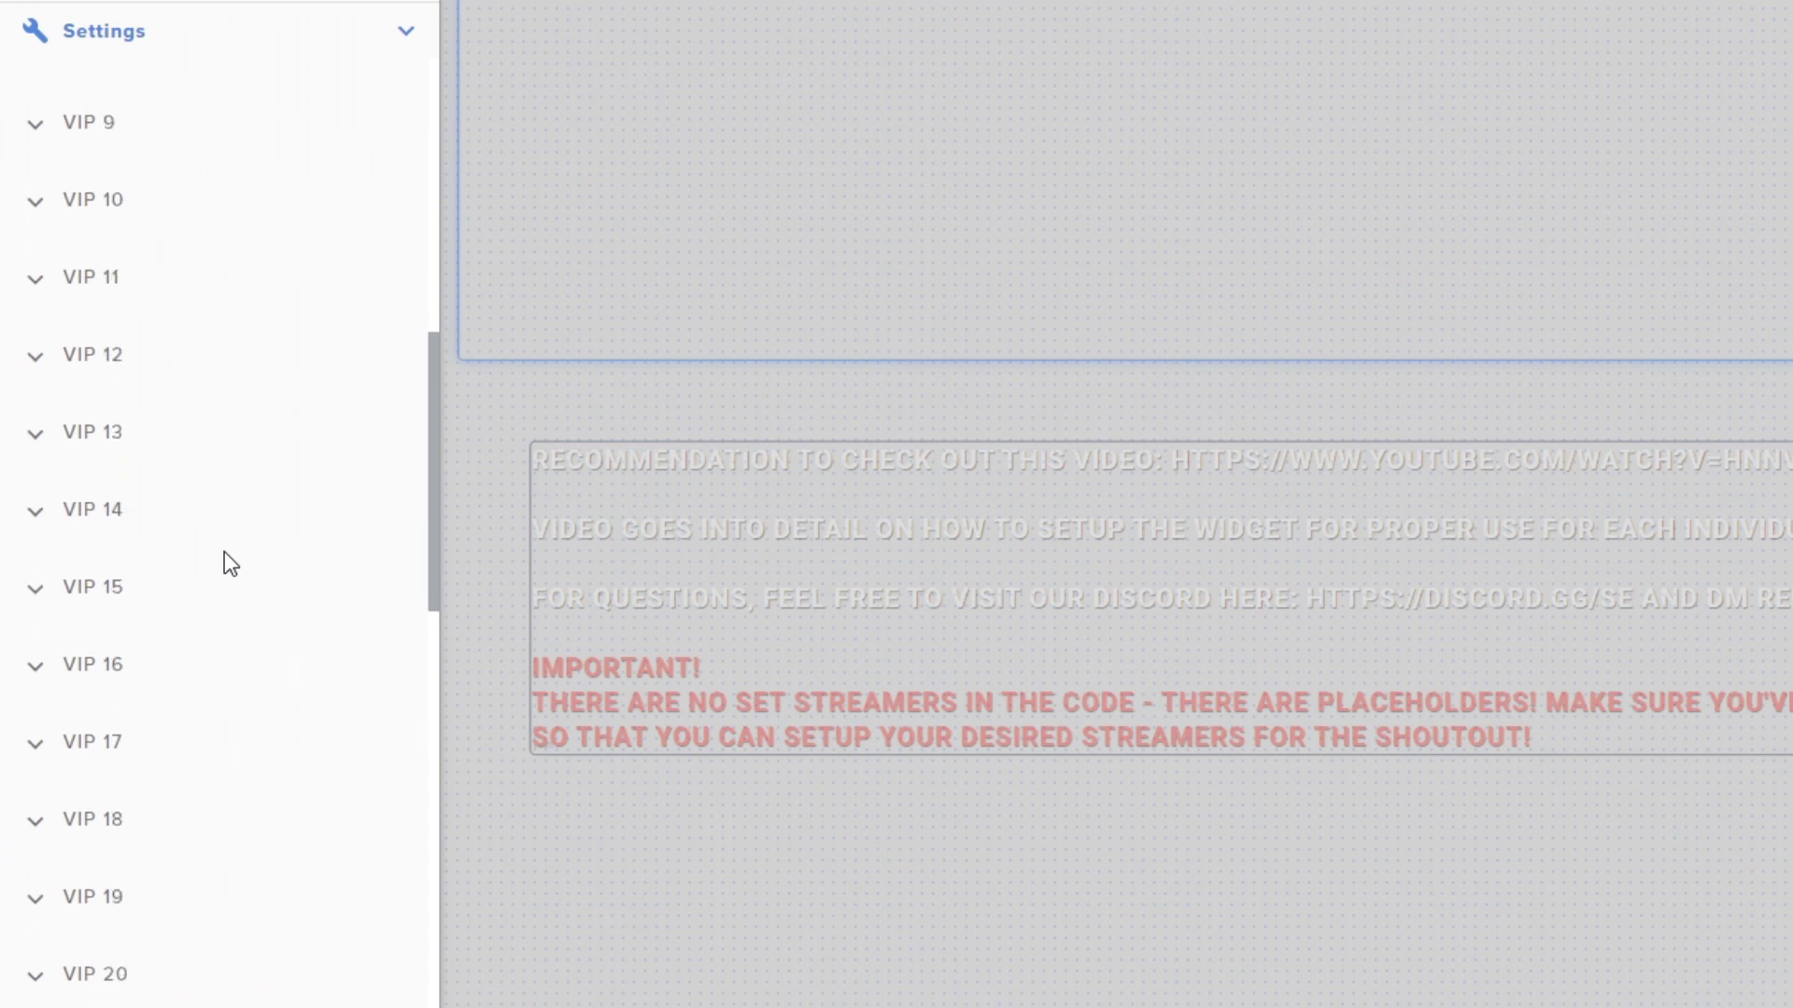
{"action": "scroll", "coordinate": [224, 552], "scroll_direction": "down", "scroll_amount": 13}
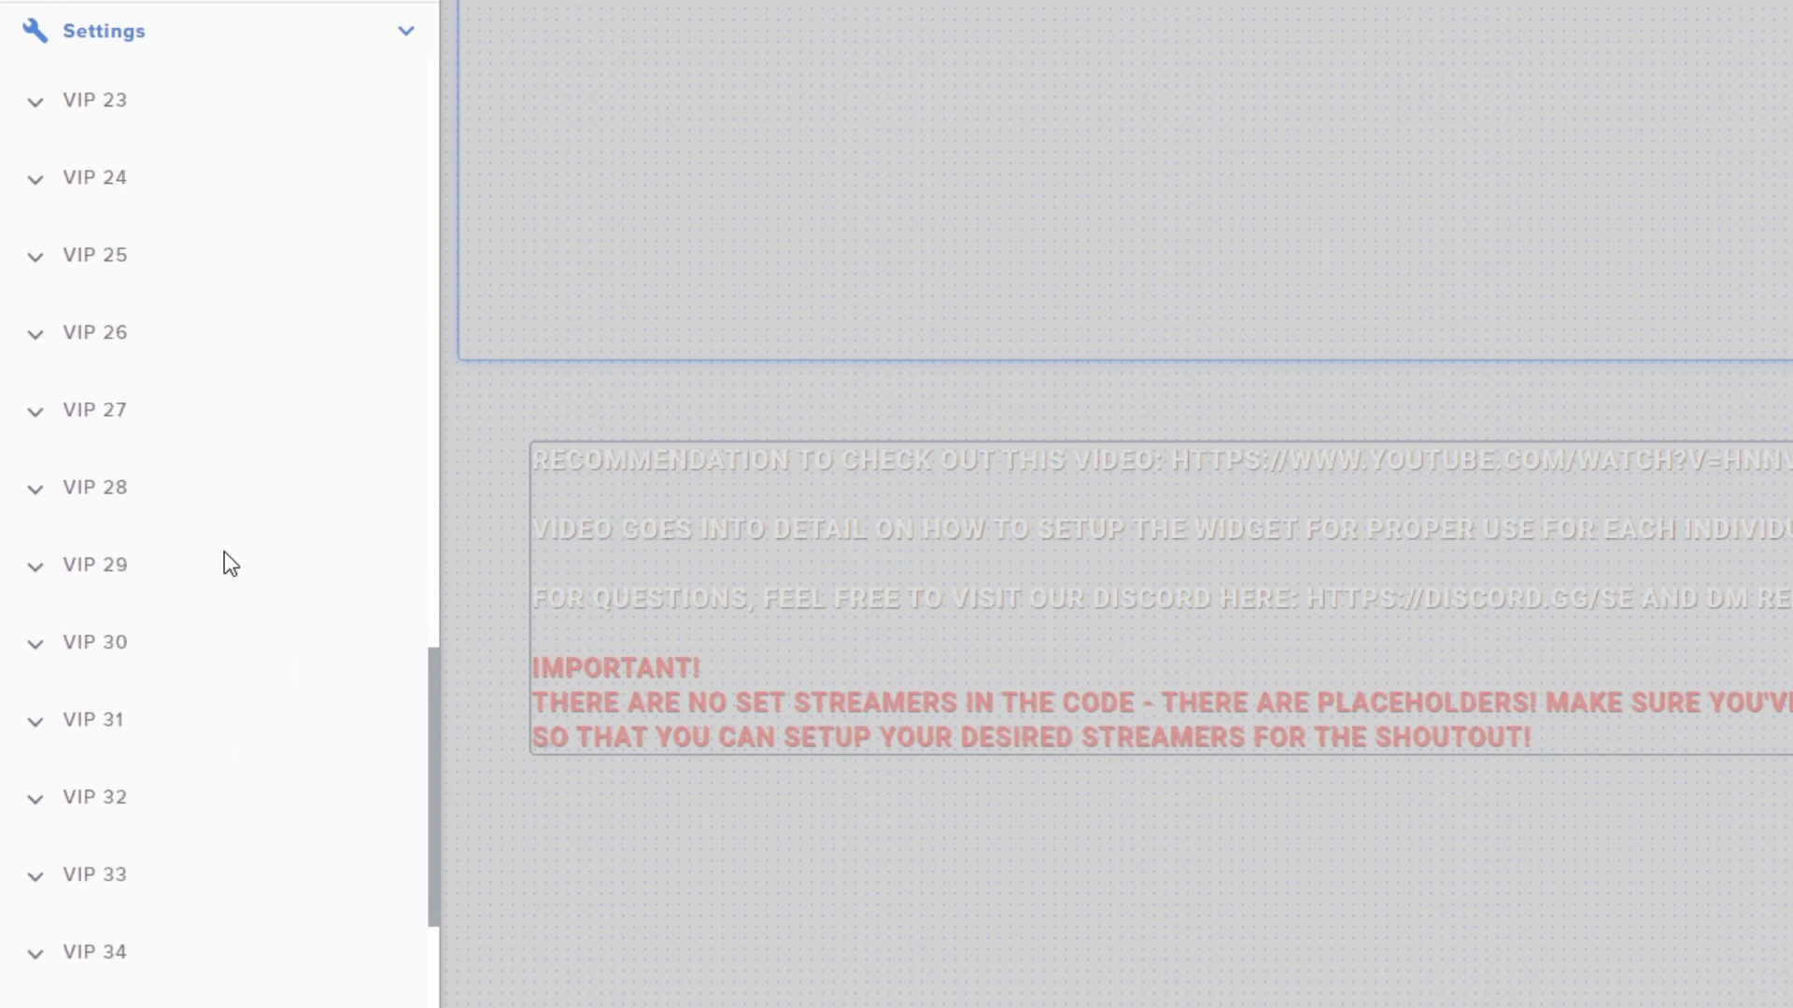
{"action": "scroll", "coordinate": [224, 551], "scroll_direction": "down", "scroll_amount": 1}
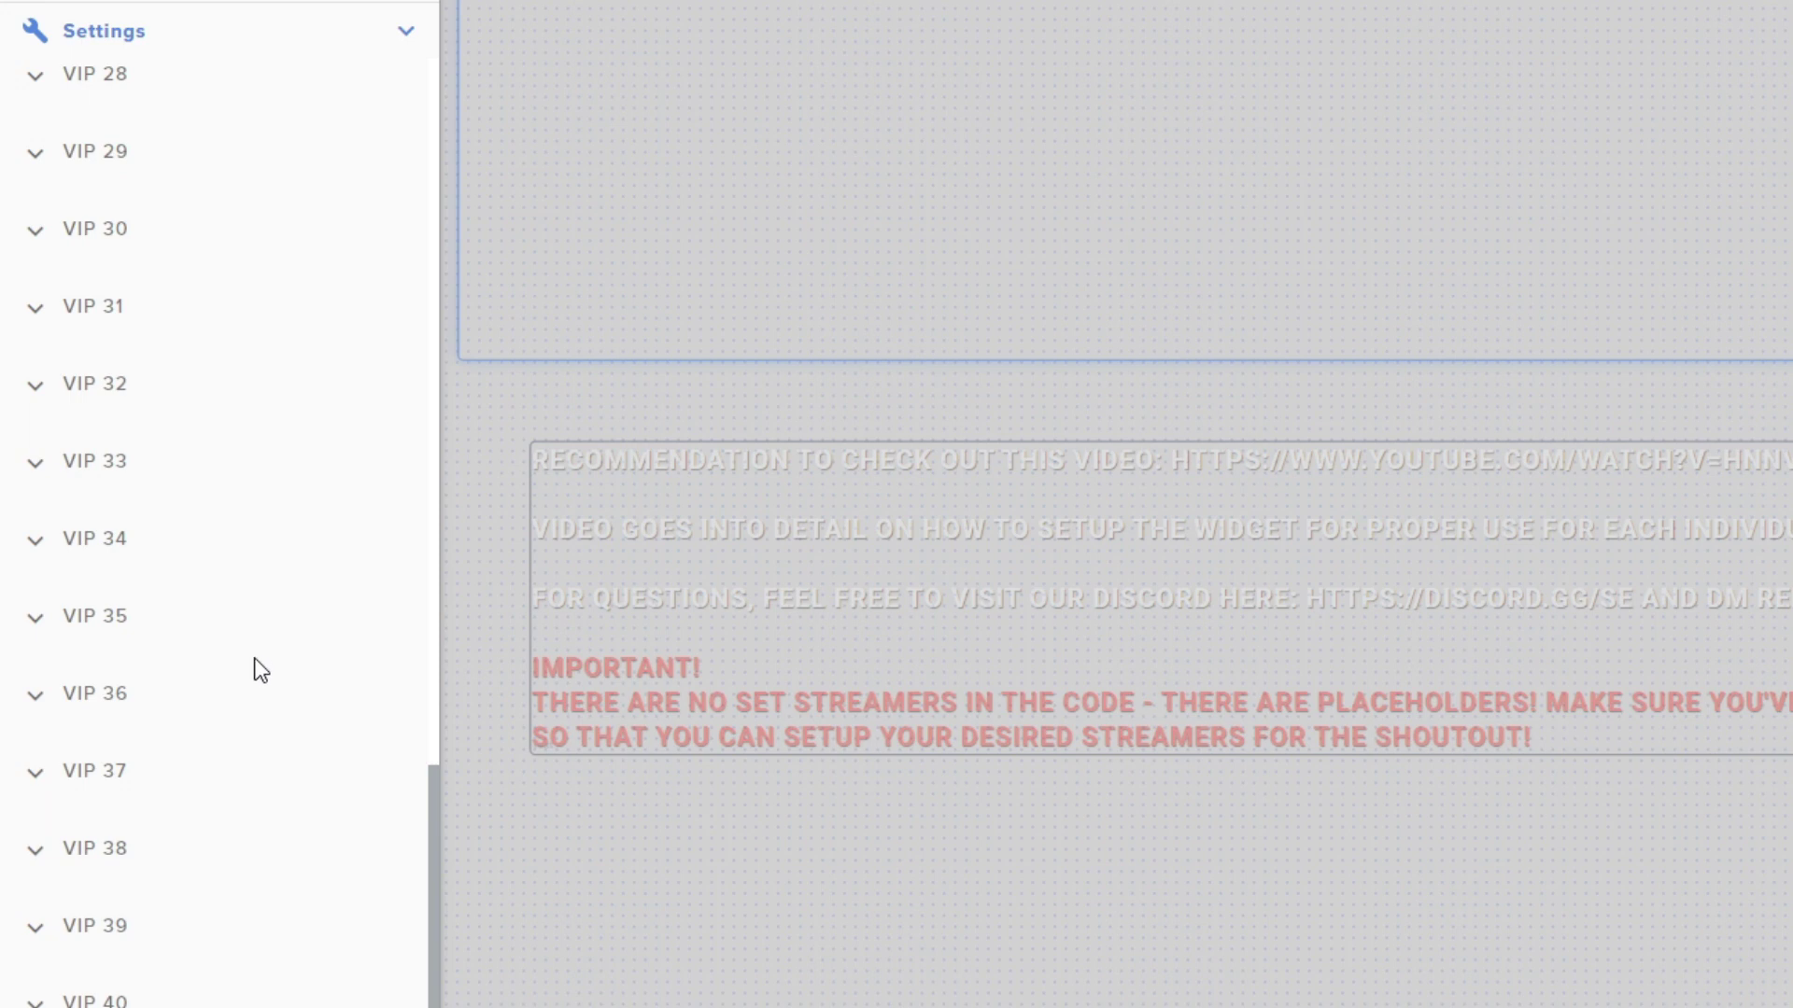
{"action": "scroll", "coordinate": [261, 670], "scroll_direction": "up", "scroll_amount": 17}
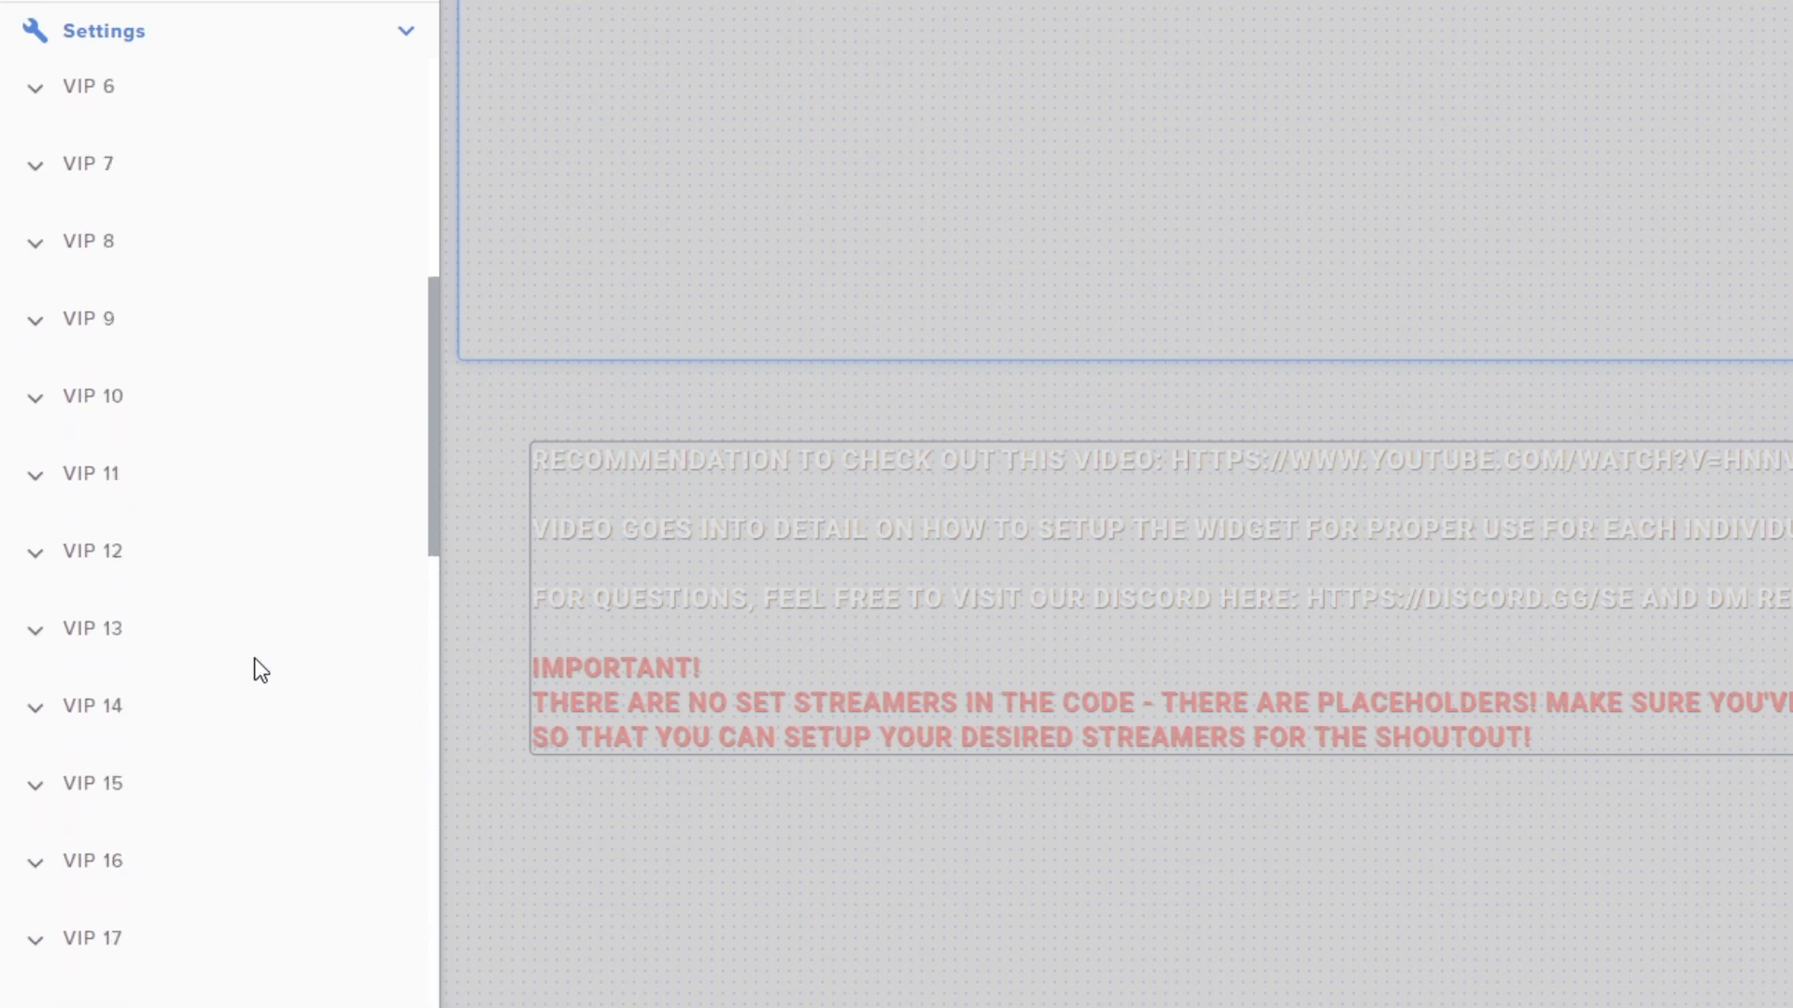
{"action": "scroll", "coordinate": [261, 670], "scroll_direction": "up", "scroll_amount": 9}
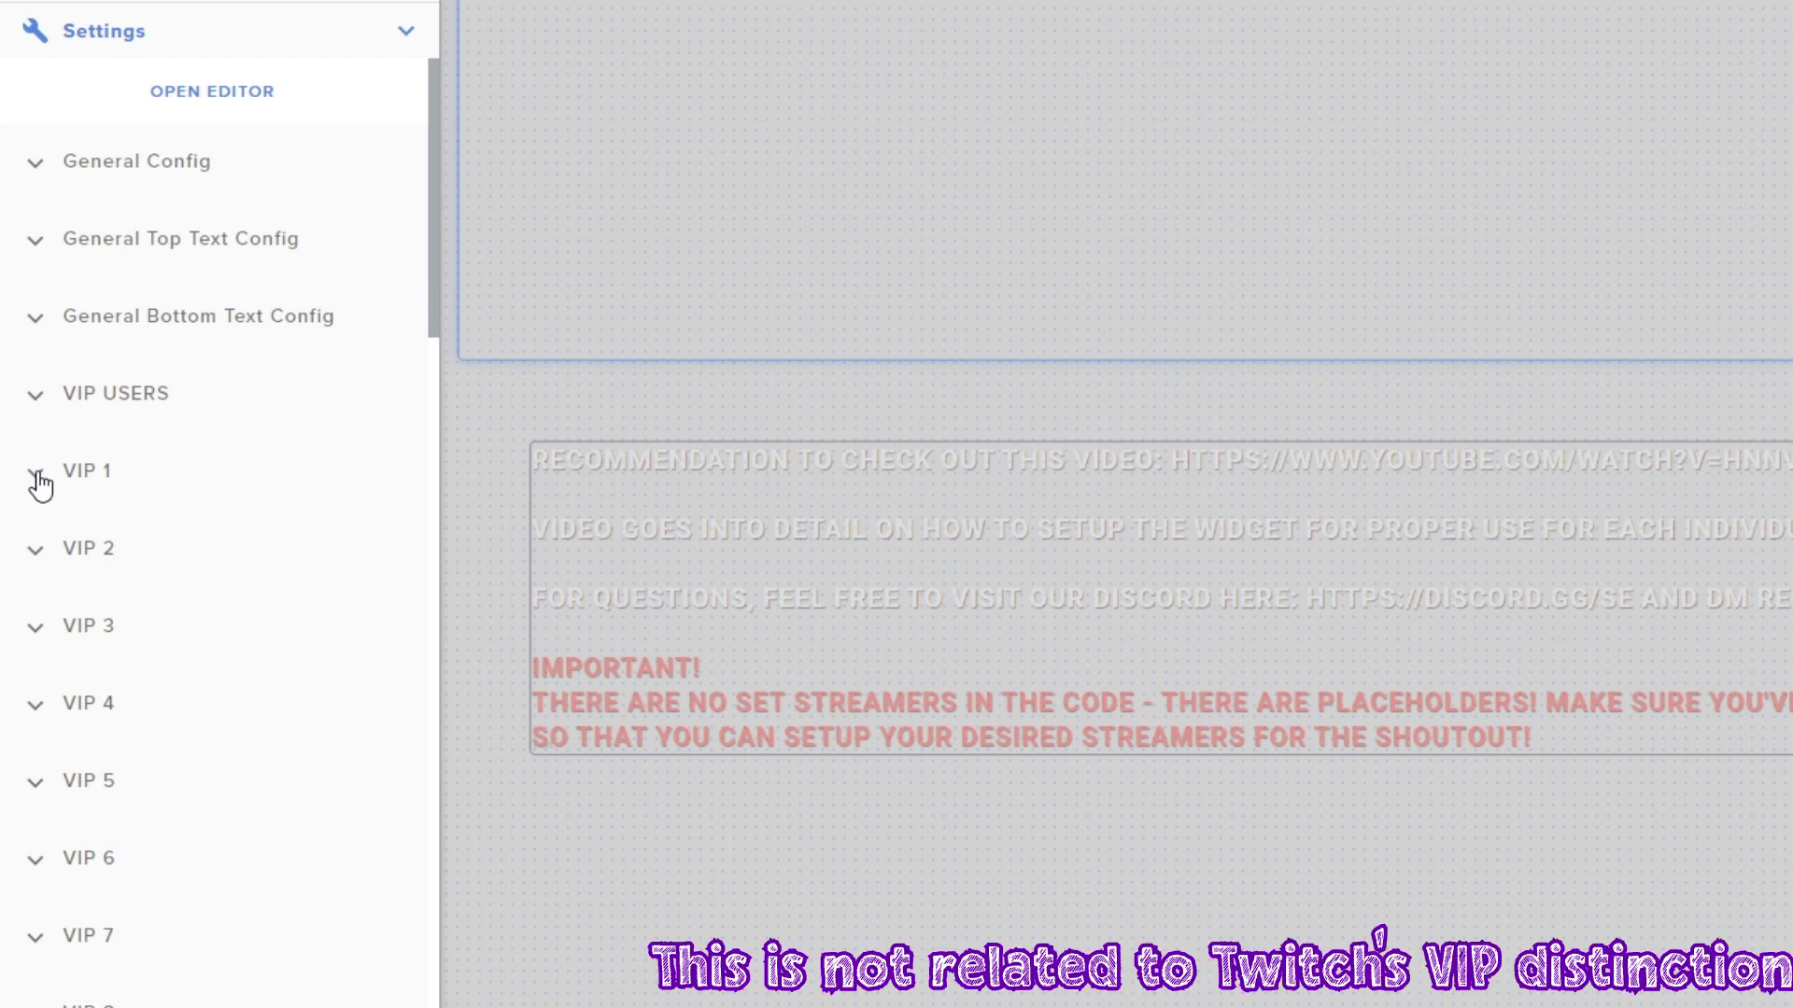
Review General Config (!so command, 6800 s), keeping User/Channel logo for names not in the VIP list
{"action": "left_click", "coordinate": [37, 169]}
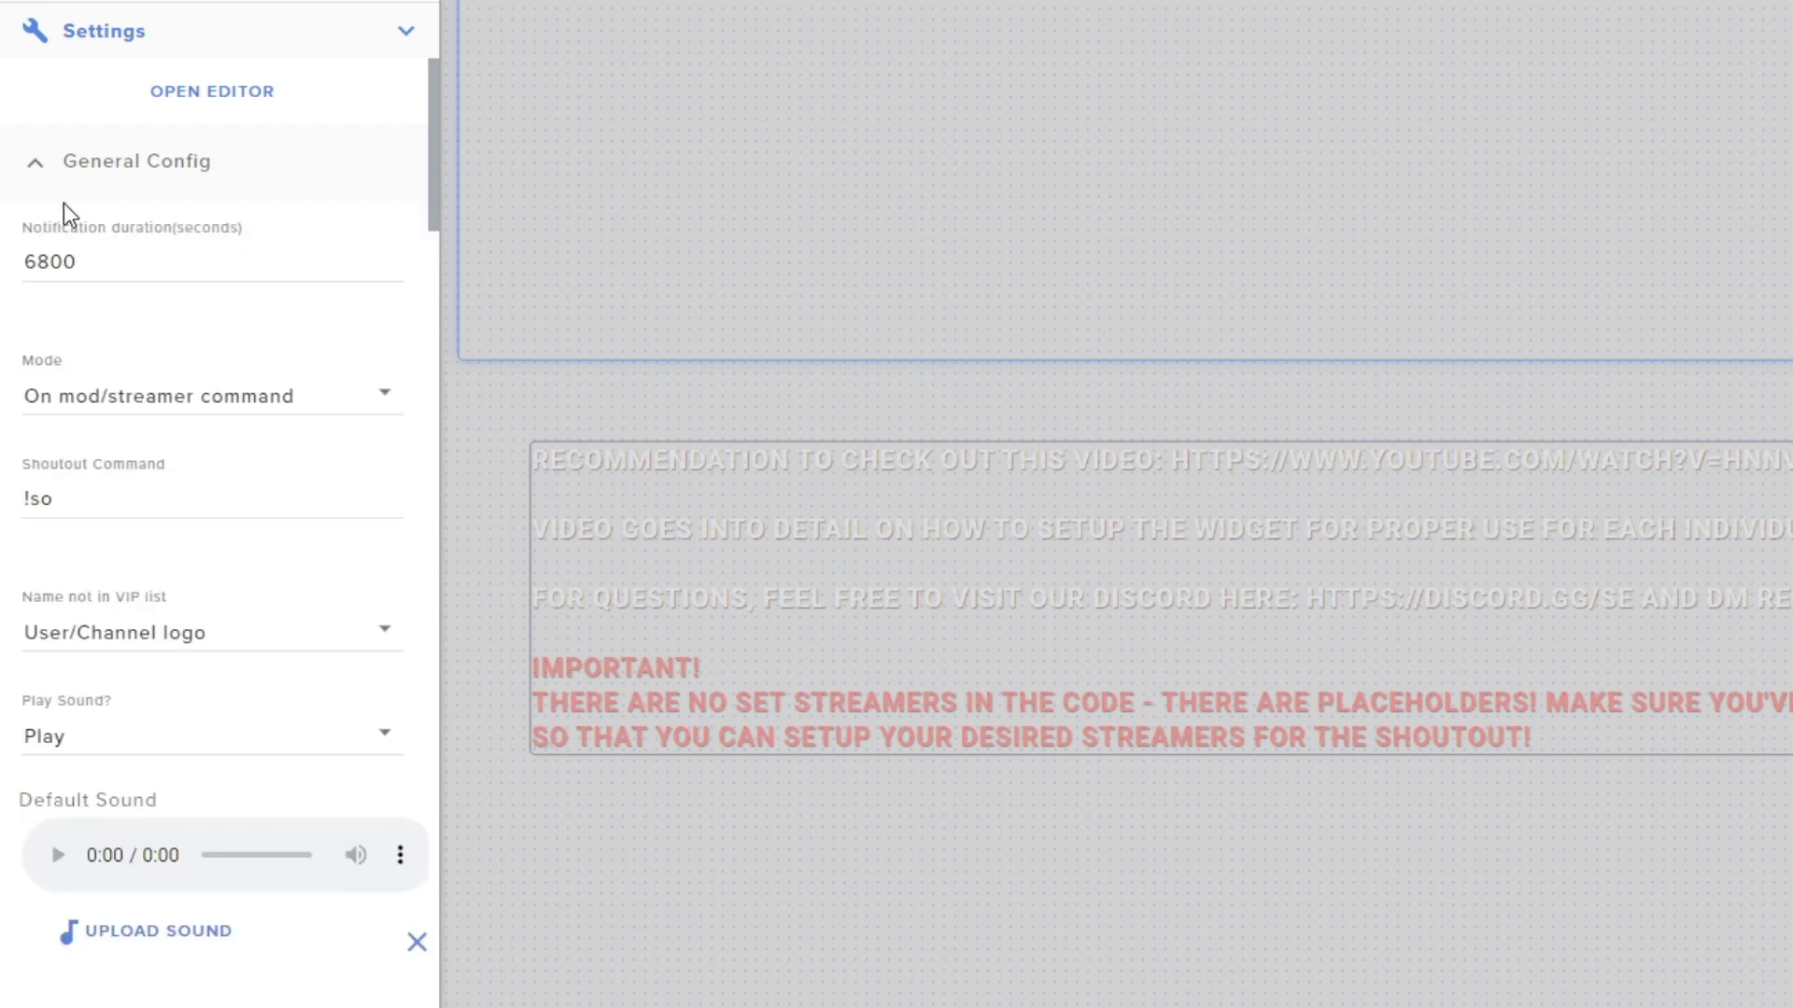
{"action": "scroll", "coordinate": [280, 630], "scroll_direction": "down", "scroll_amount": 1}
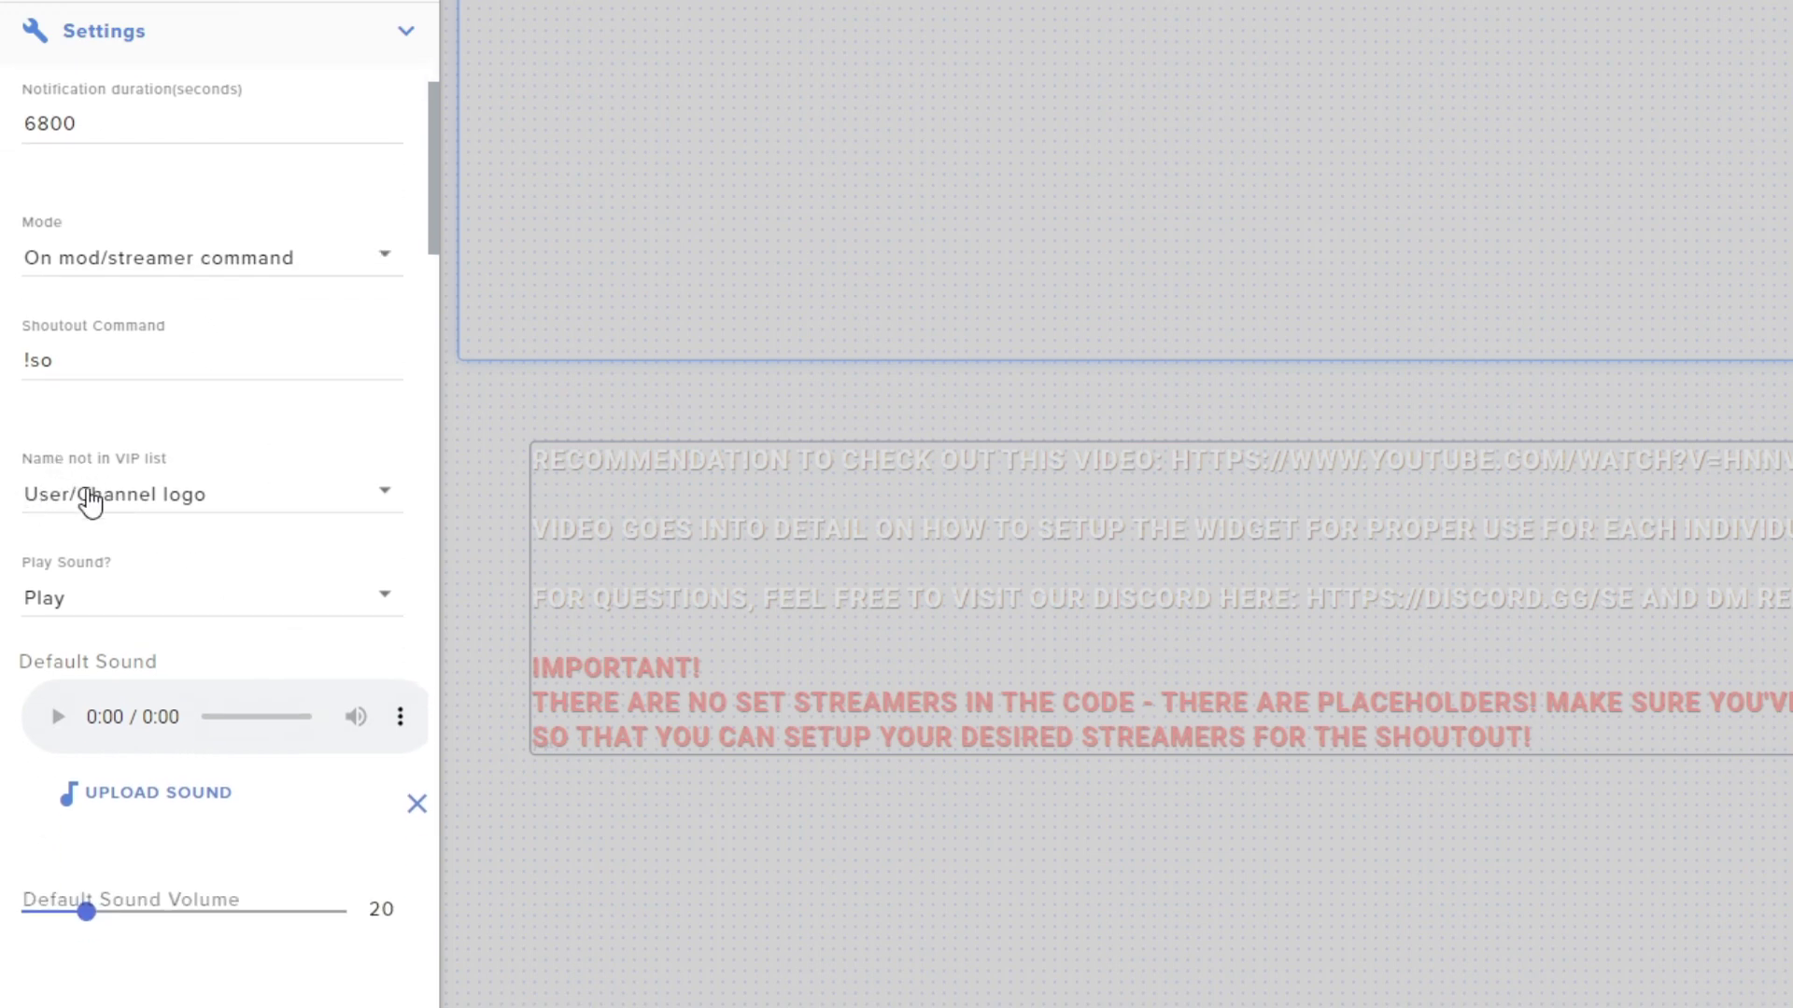
{"action": "left_click", "coordinate": [385, 495]}
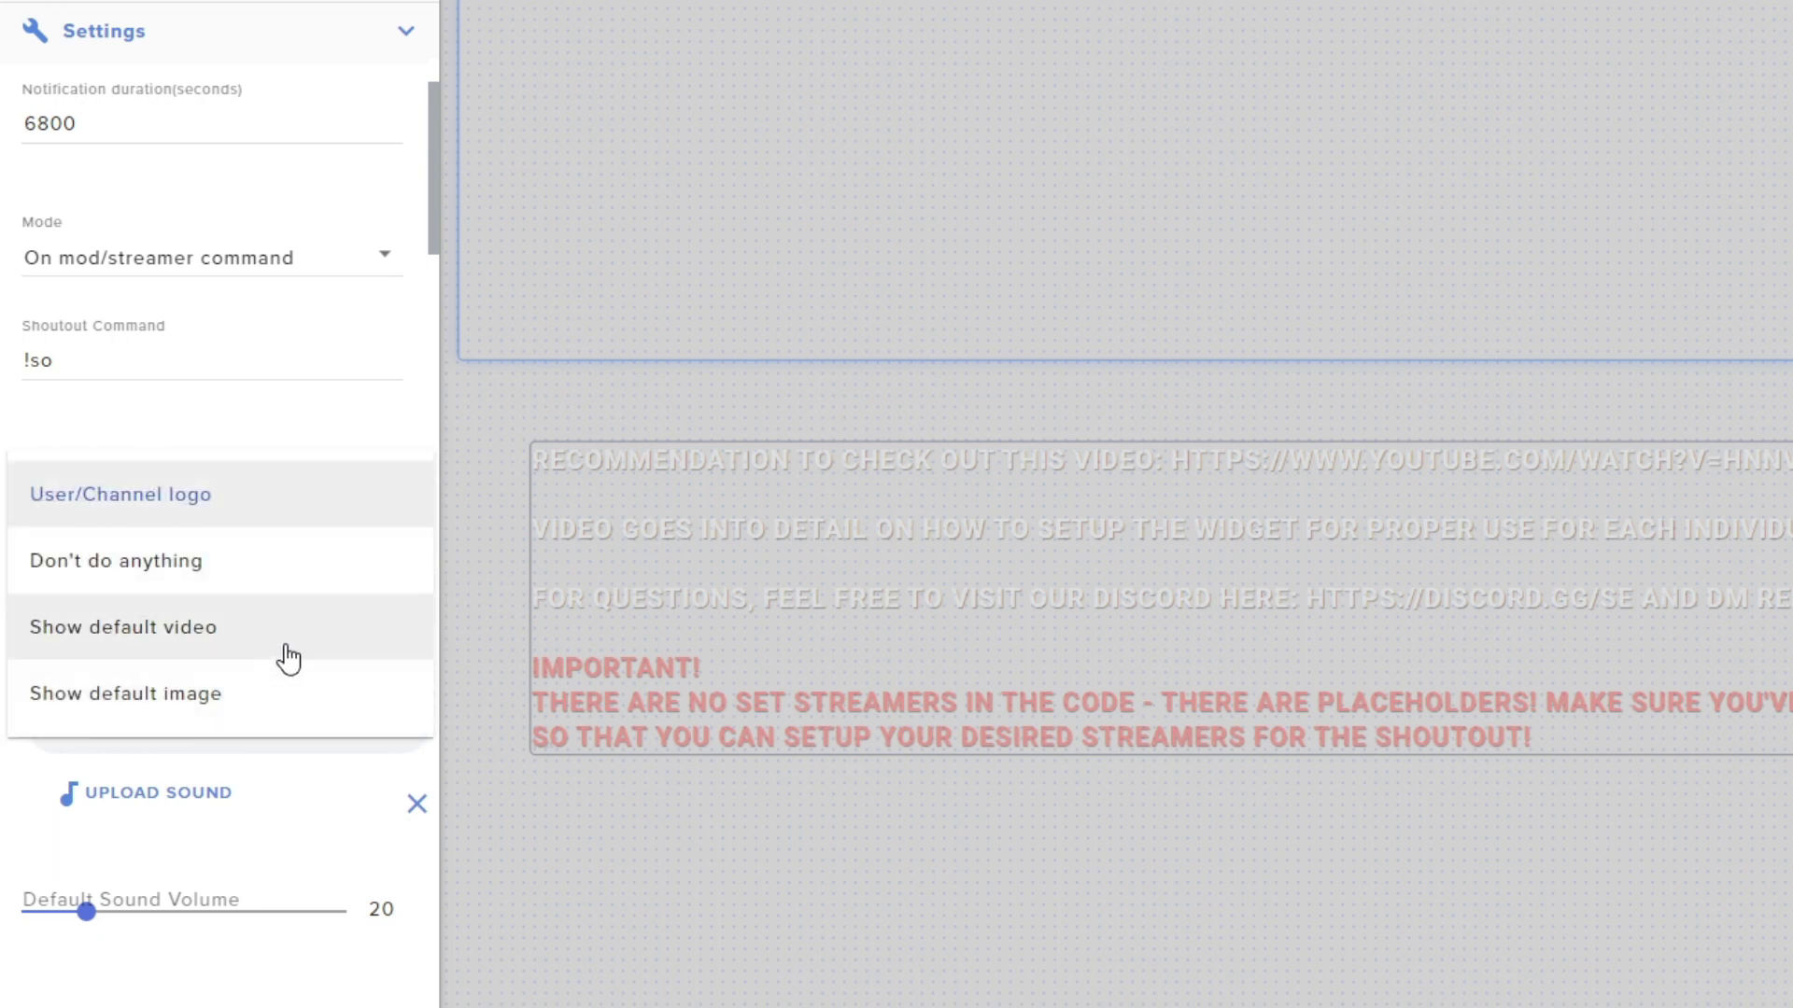
{"action": "left_click", "coordinate": [322, 418]}
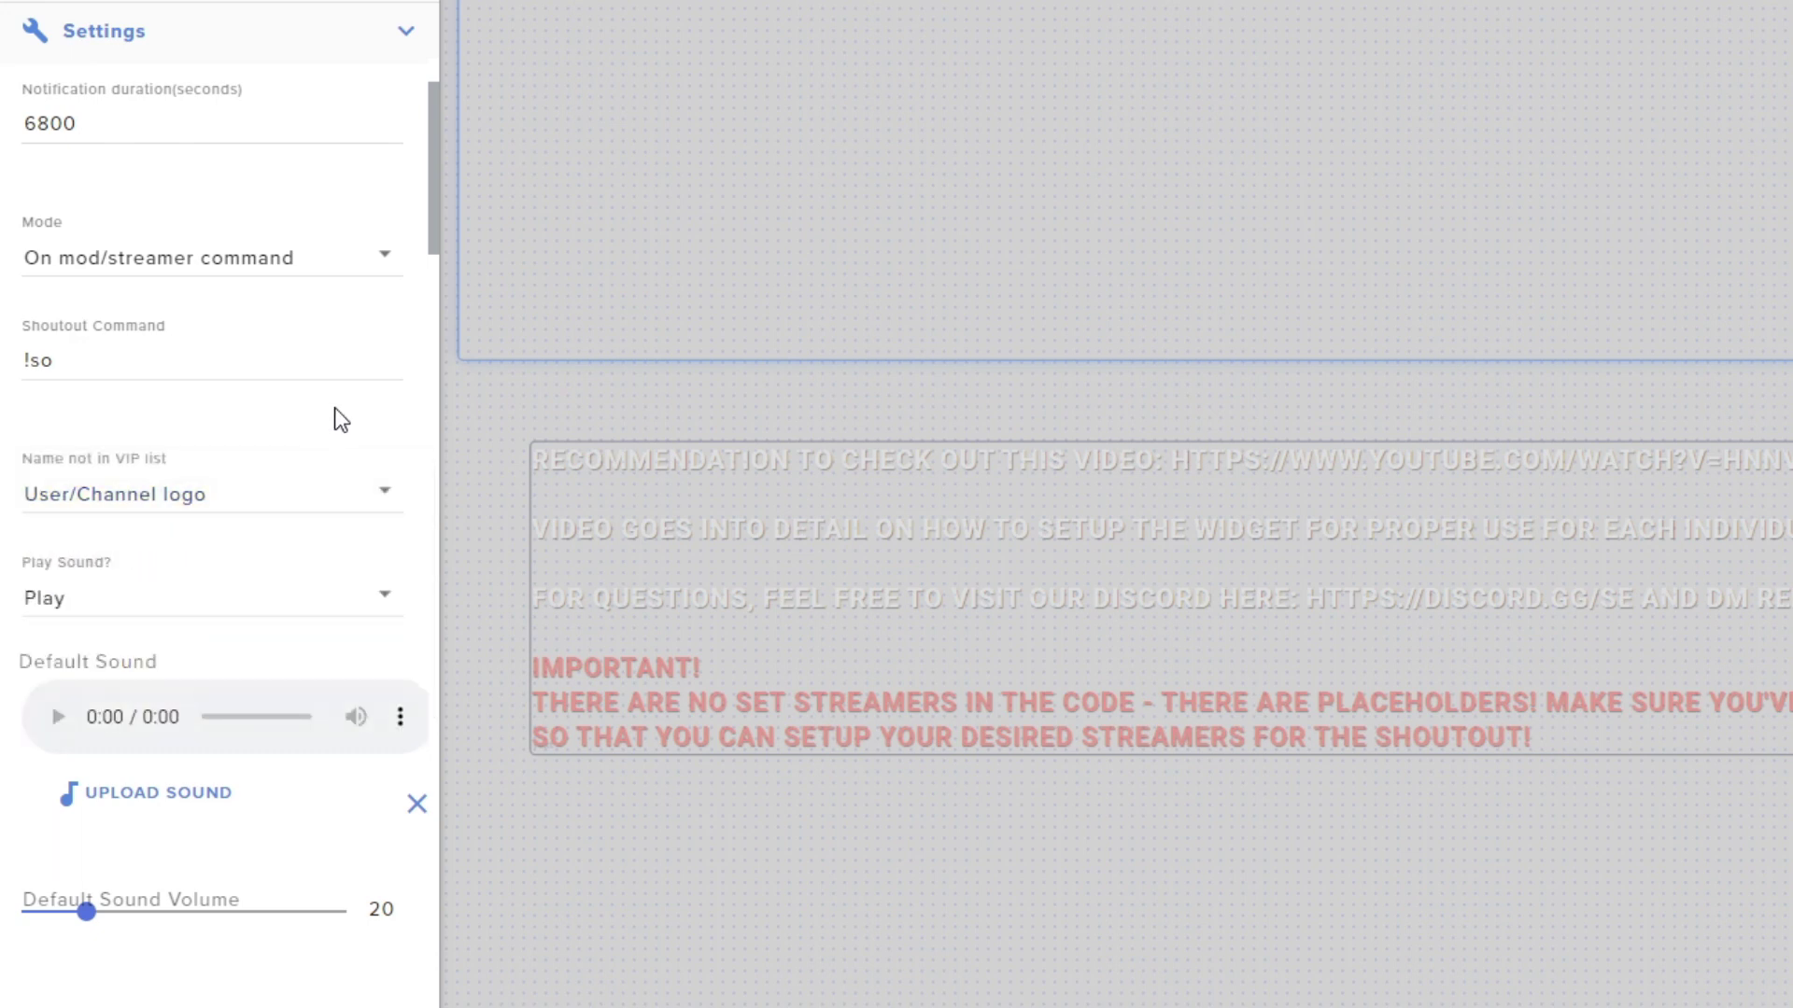
{"action": "scroll", "coordinate": [318, 598], "scroll_direction": "down", "scroll_amount": 3}
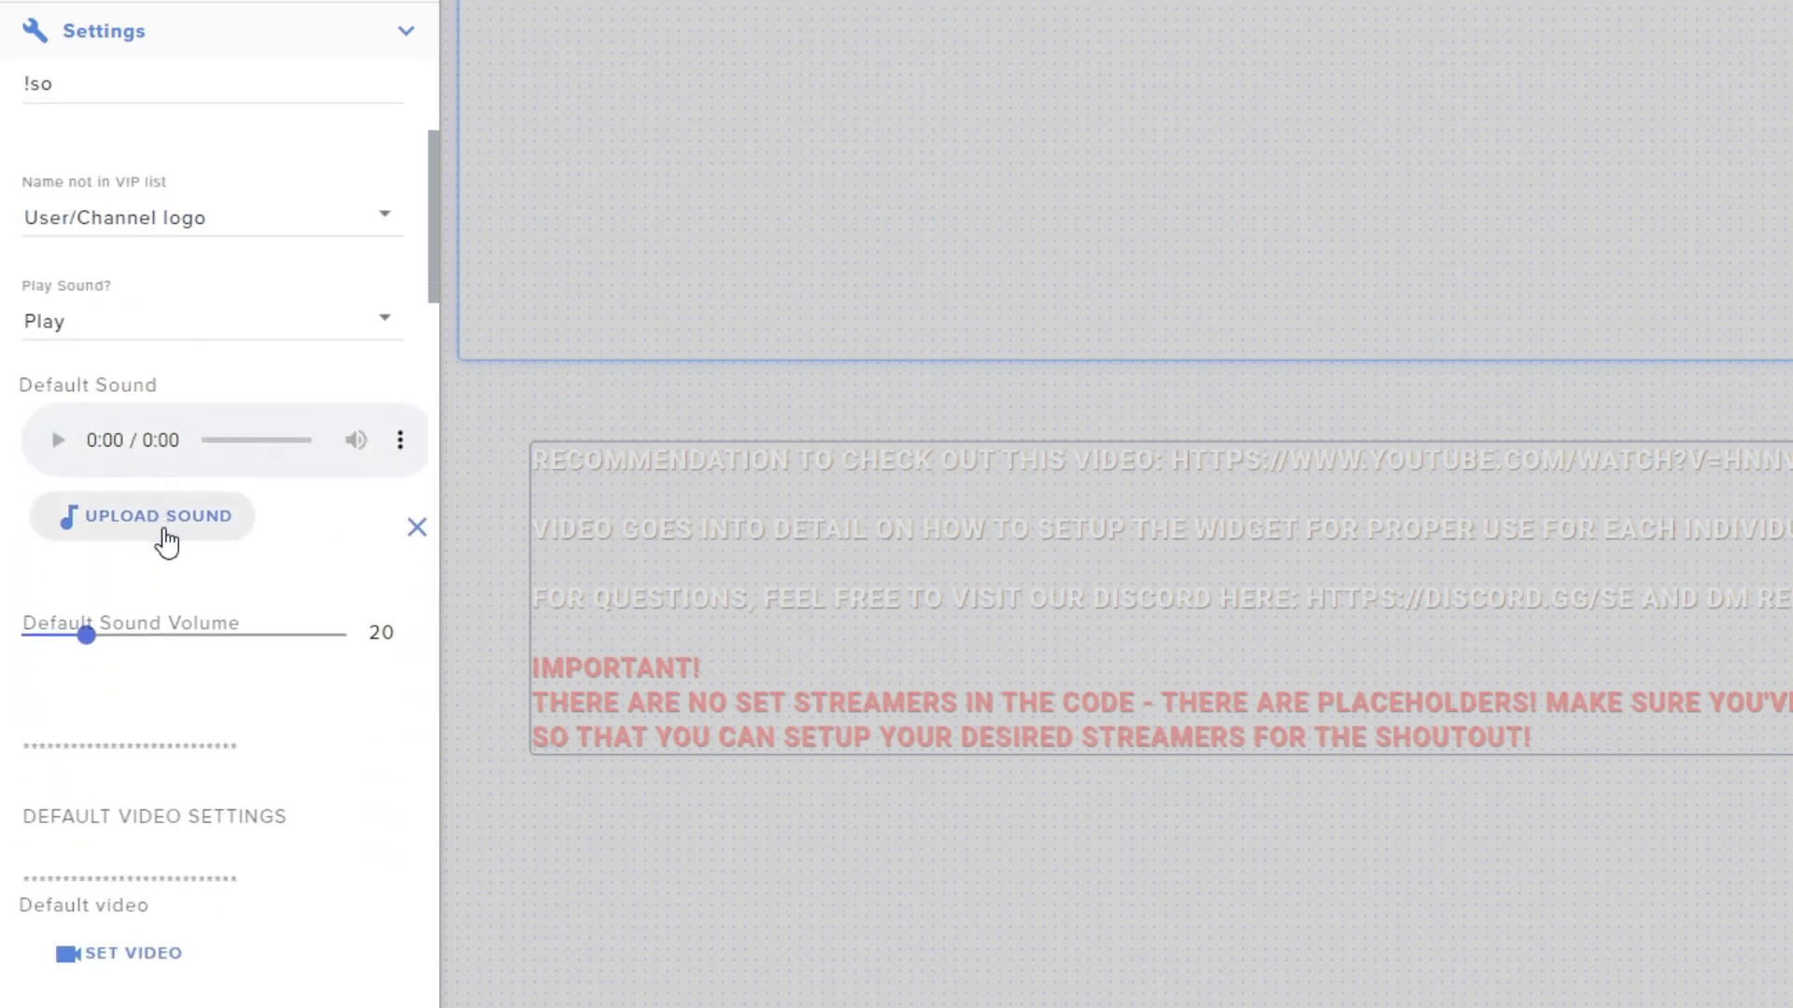
{"action": "scroll", "coordinate": [166, 542], "scroll_direction": "down", "scroll_amount": 4}
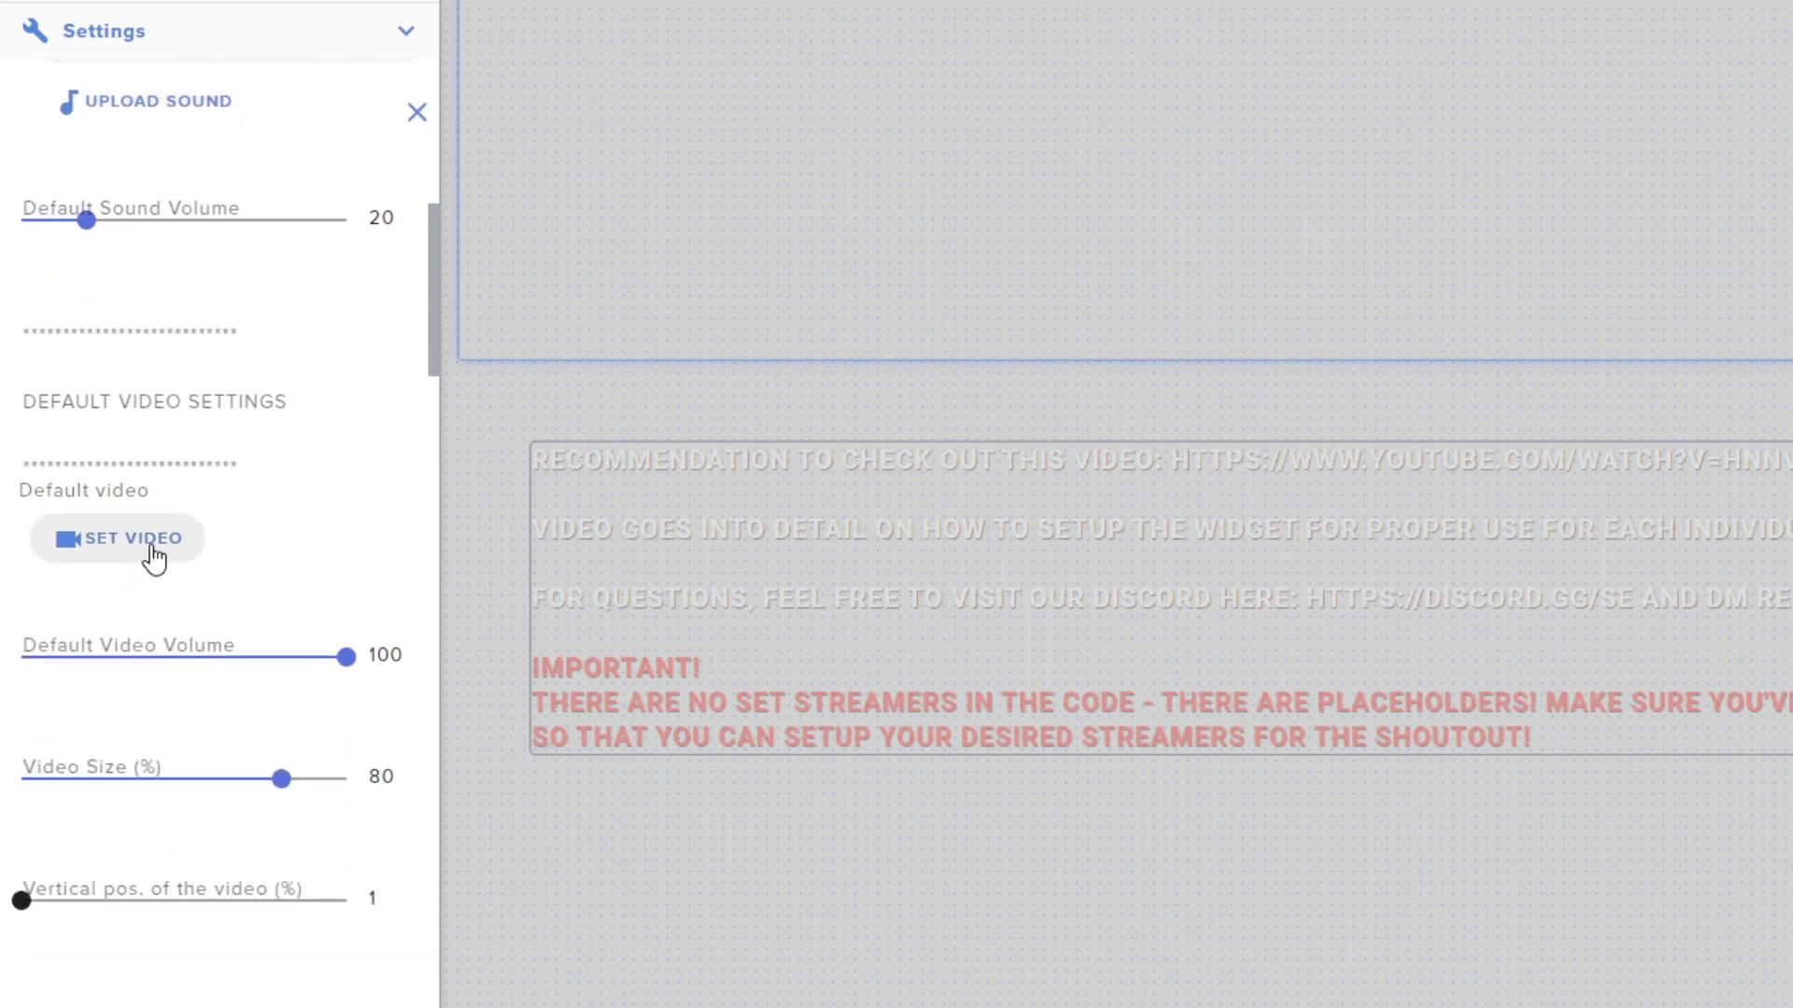
{"action": "scroll", "coordinate": [163, 562], "scroll_direction": "down", "scroll_amount": 1}
{"action": "scroll", "coordinate": [171, 568], "scroll_direction": "up", "scroll_amount": 9}
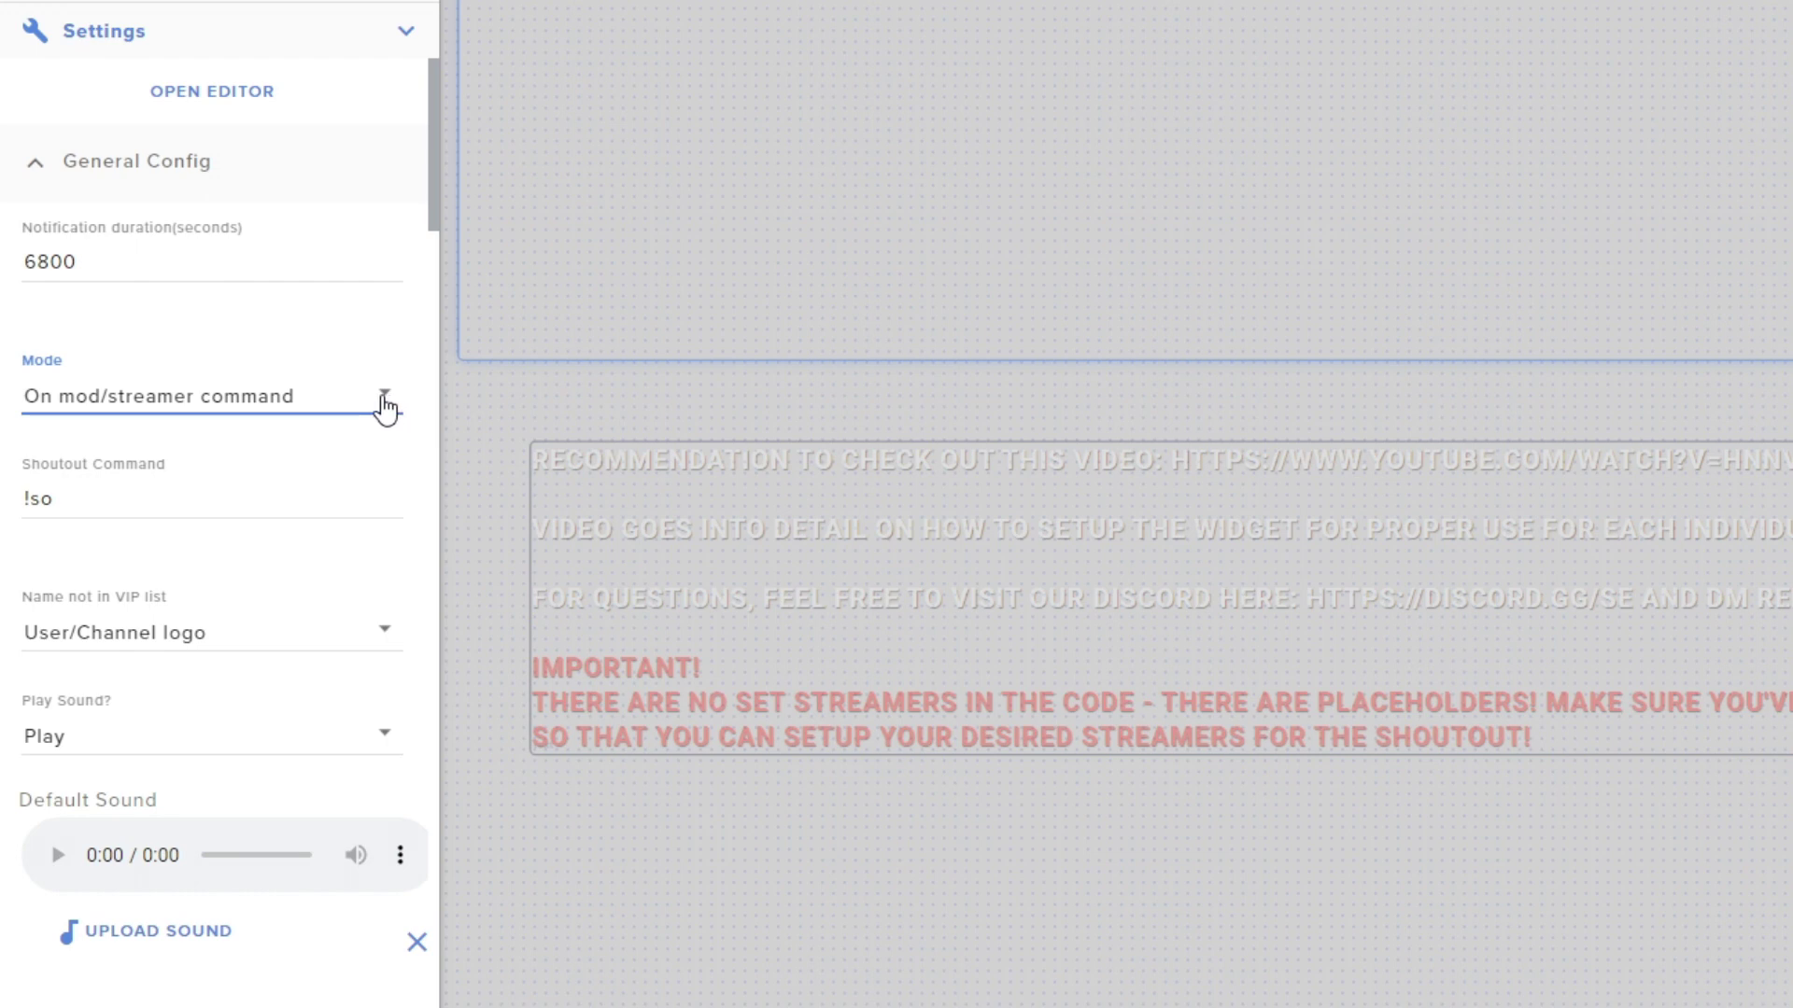
Keep mode On mod/streamer command and review the top text: Awesome Shoutout, #fdb336, Oswald
{"action": "left_click", "coordinate": [384, 403]}
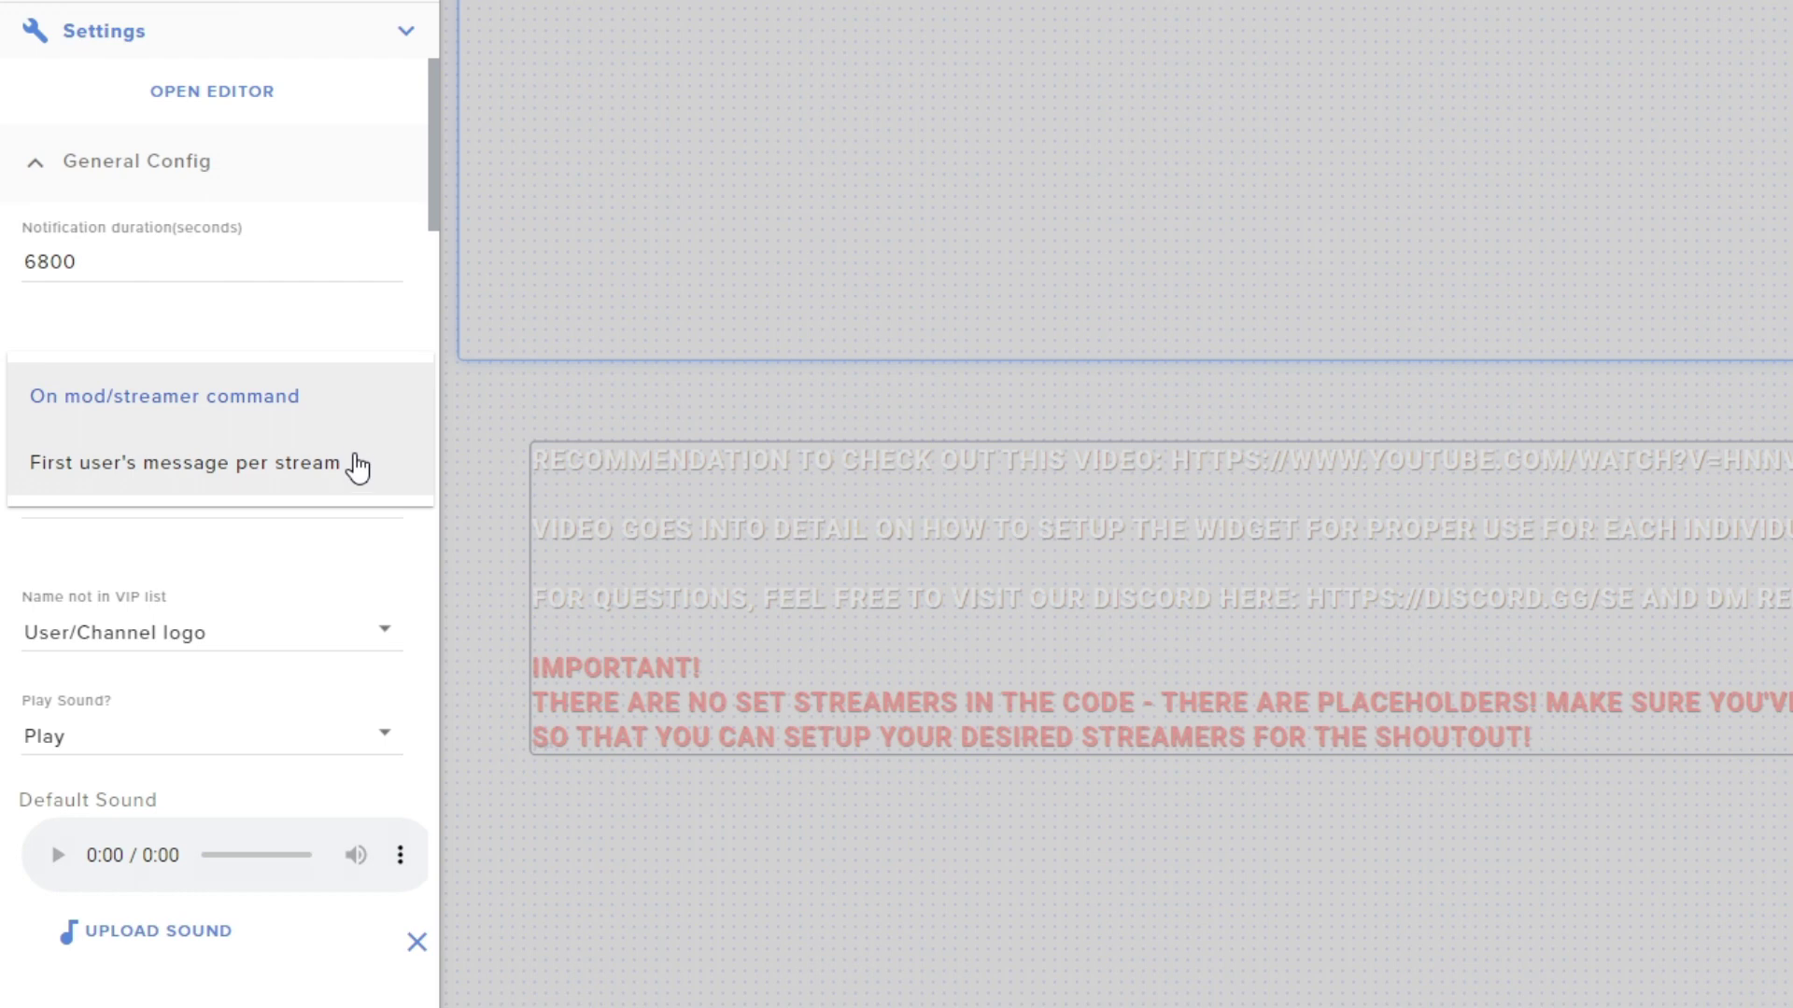
{"action": "left_click", "coordinate": [380, 355]}
{"action": "left_click", "coordinate": [33, 173]}
{"action": "left_click", "coordinate": [37, 246]}
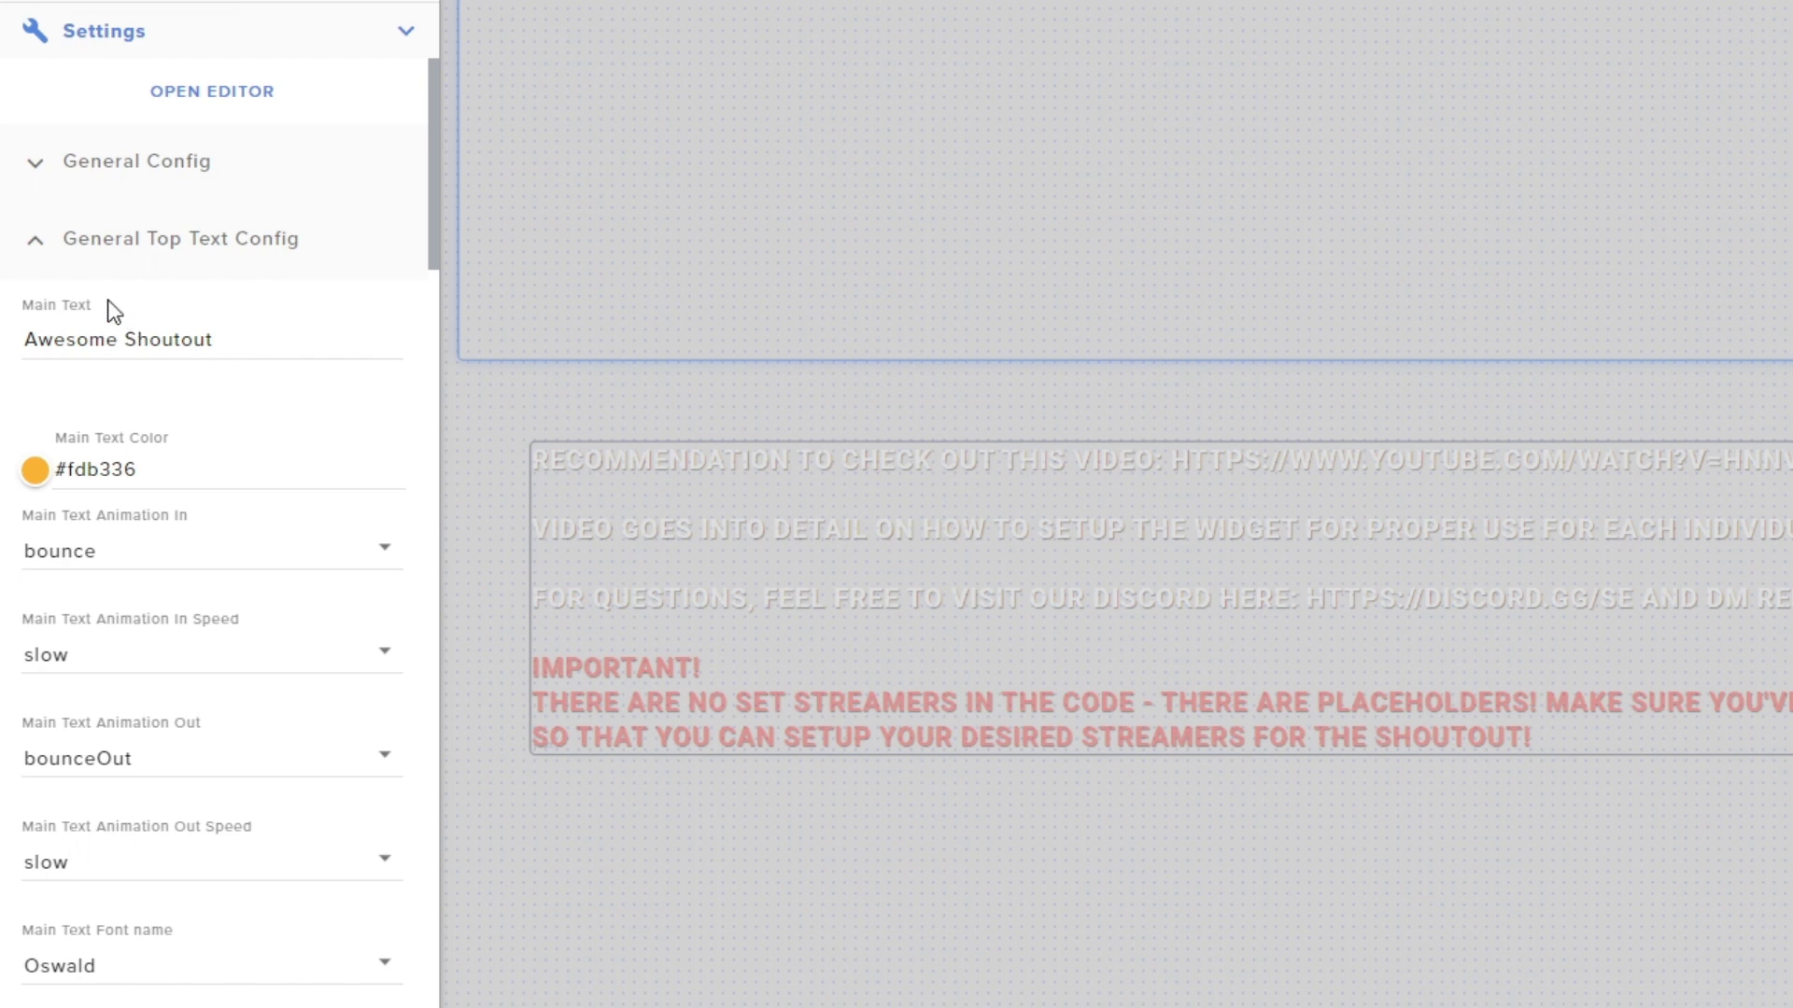
{"action": "left_click", "coordinate": [38, 247]}
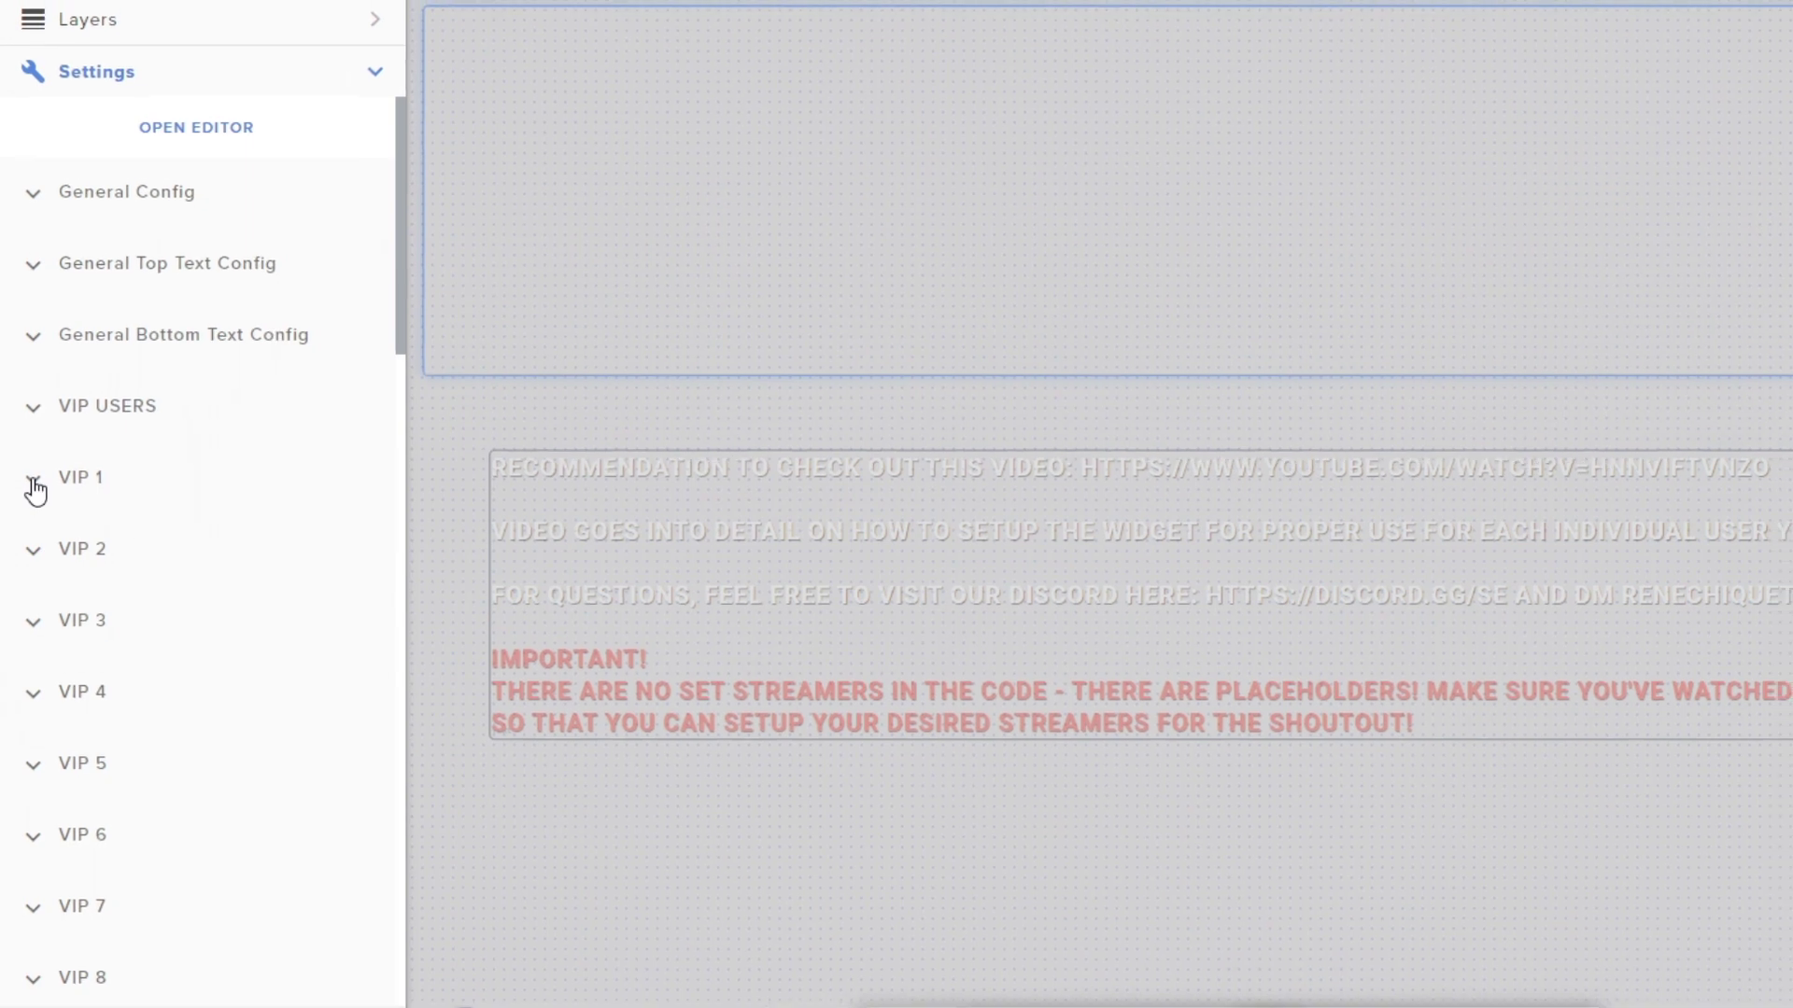
Fill VIP 1 with the streamer's username, top text 'He's cool' and lower text 'at Streamer School'
{"action": "left_click", "coordinate": [35, 483]}
{"action": "left_click", "coordinate": [85, 573]}
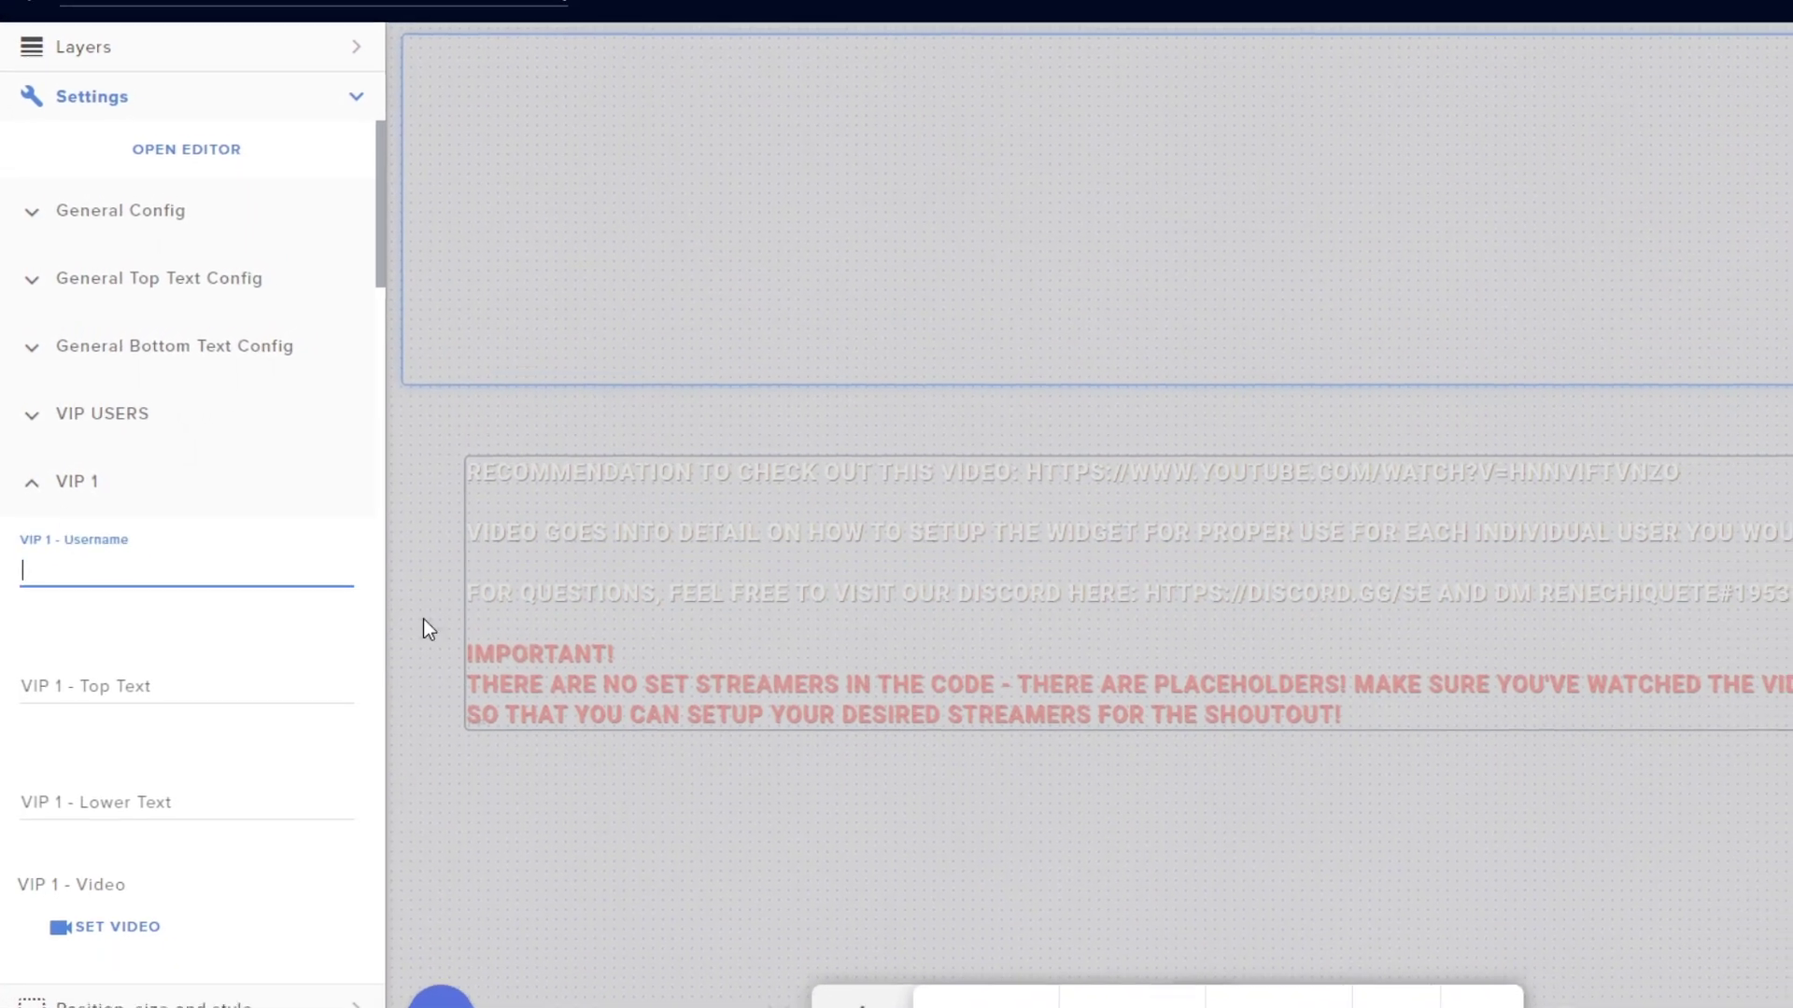
{"action": "type", "text": "theeericv"}
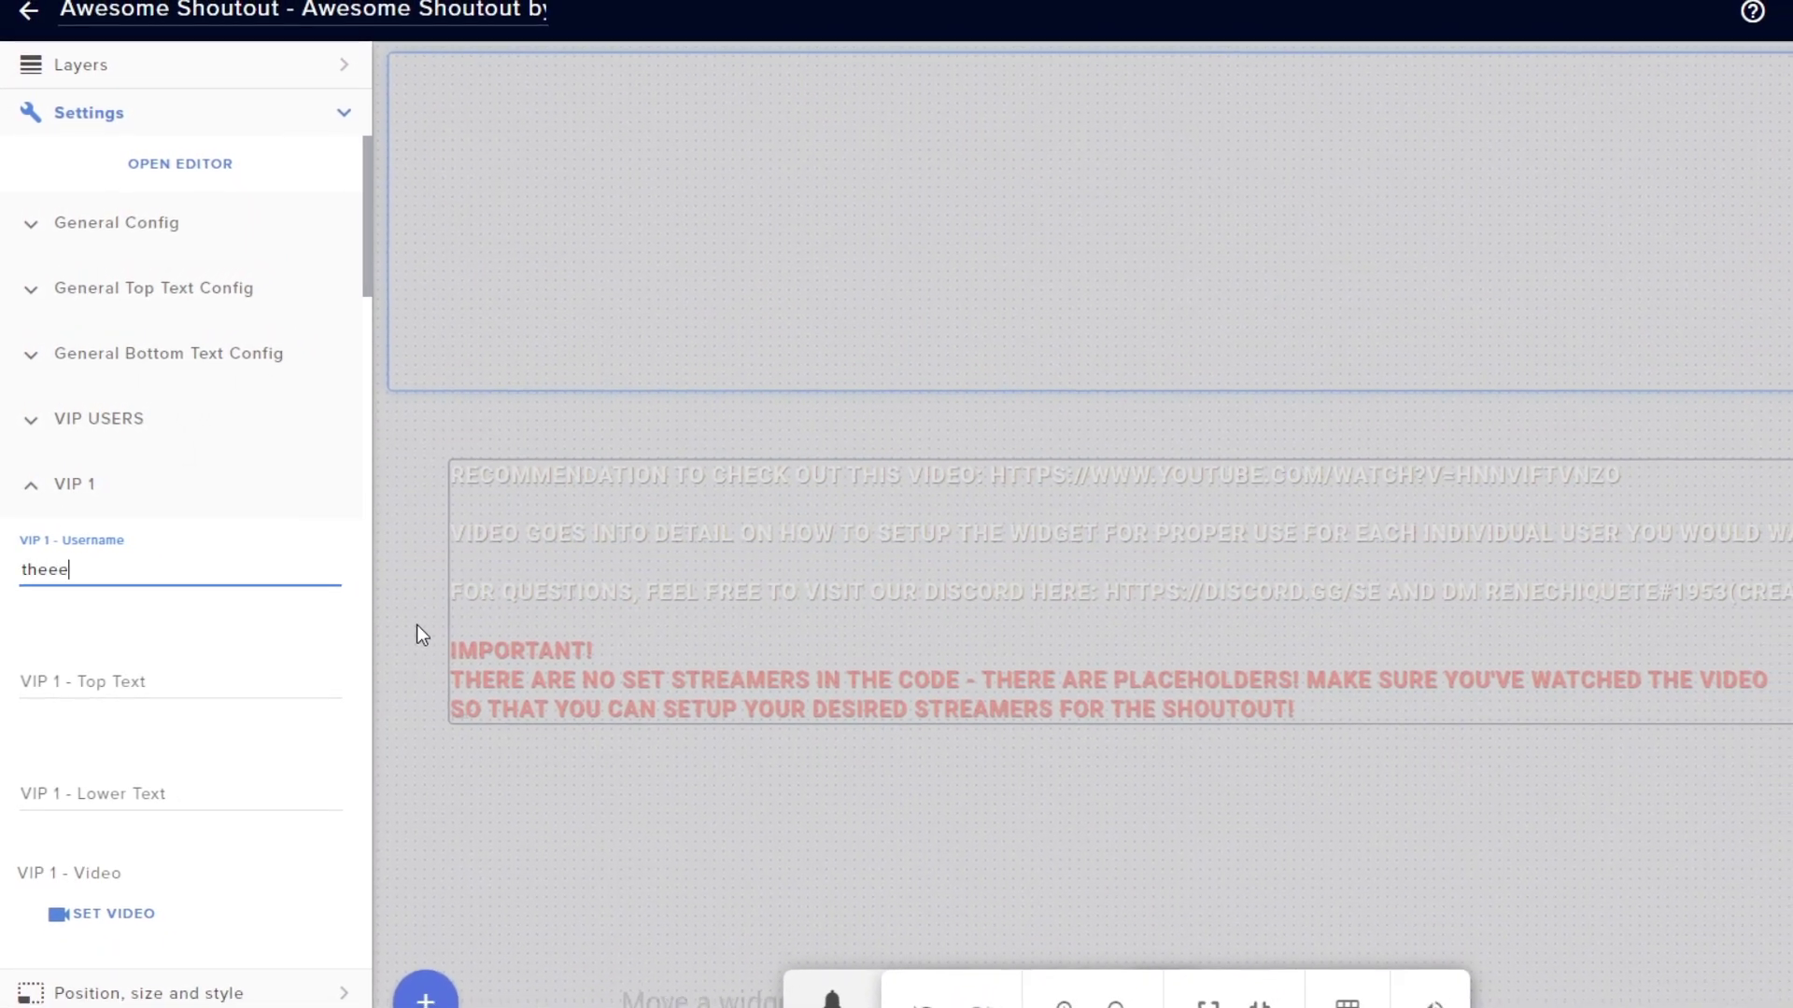
{"action": "left_click", "coordinate": [159, 678]}
{"action": "type", "text": "He's cool"}
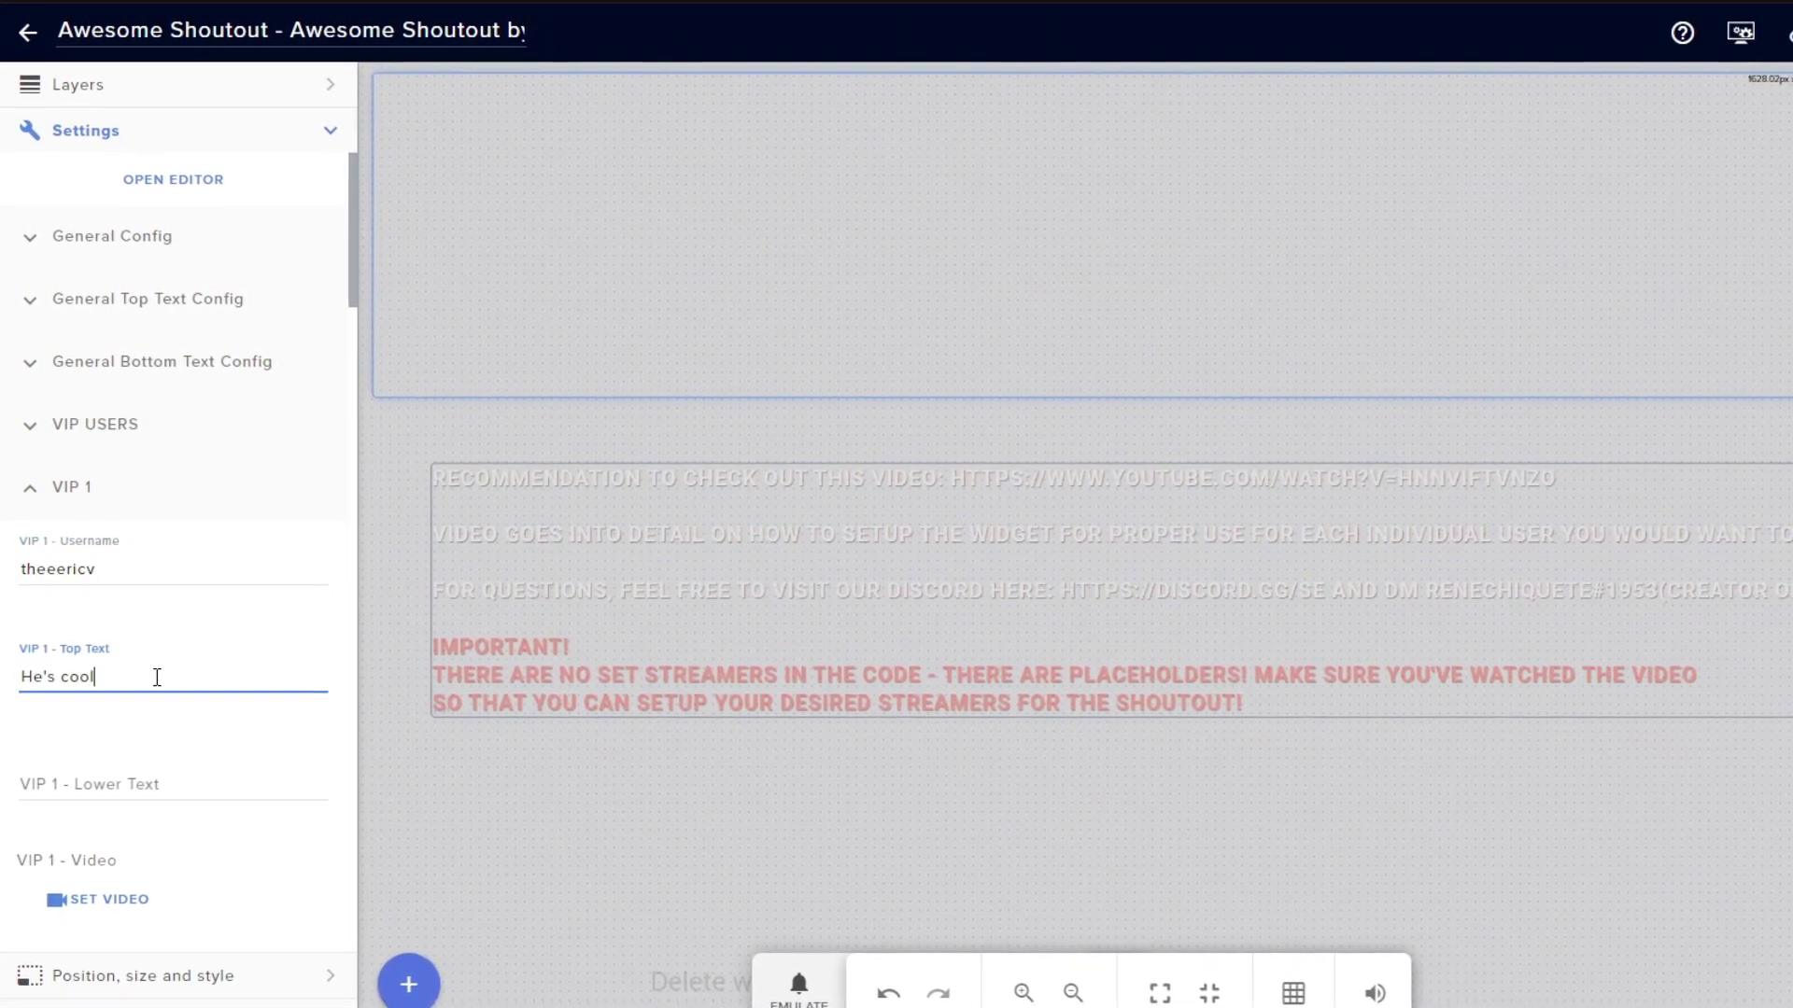
{"action": "key", "text": "Tab"}
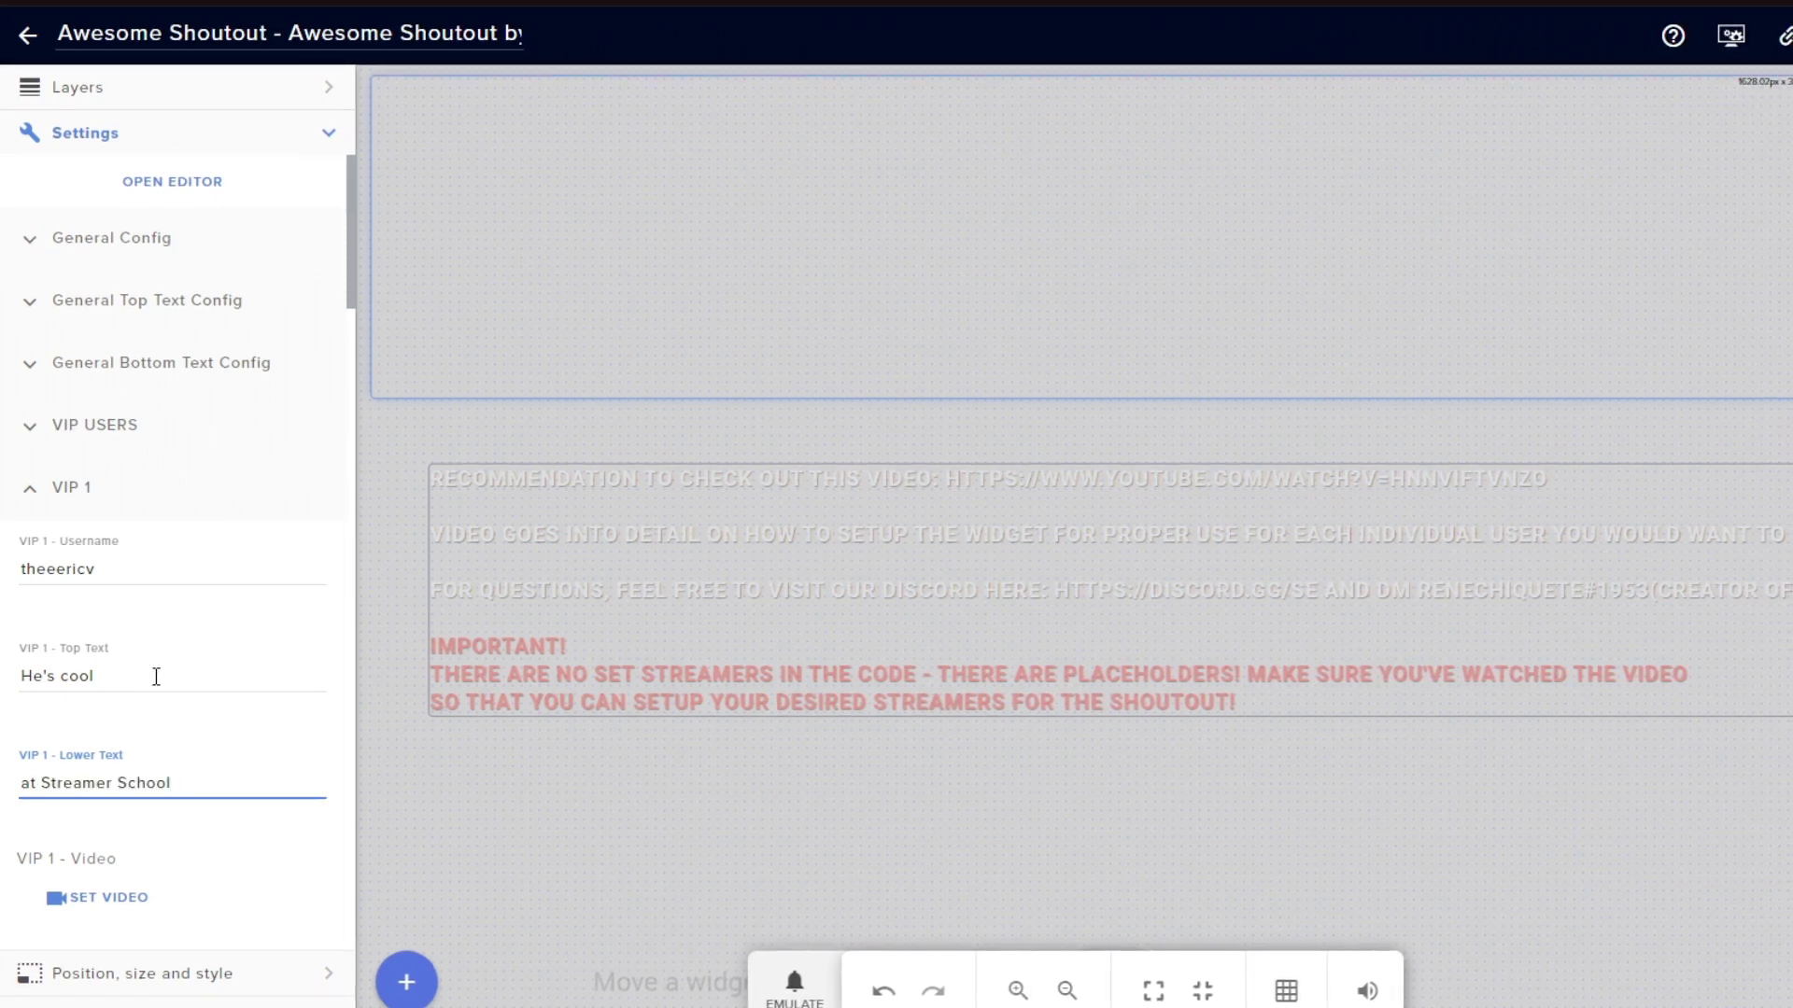
{"action": "scroll", "coordinate": [167, 665], "scroll_direction": "down", "scroll_amount": 4}
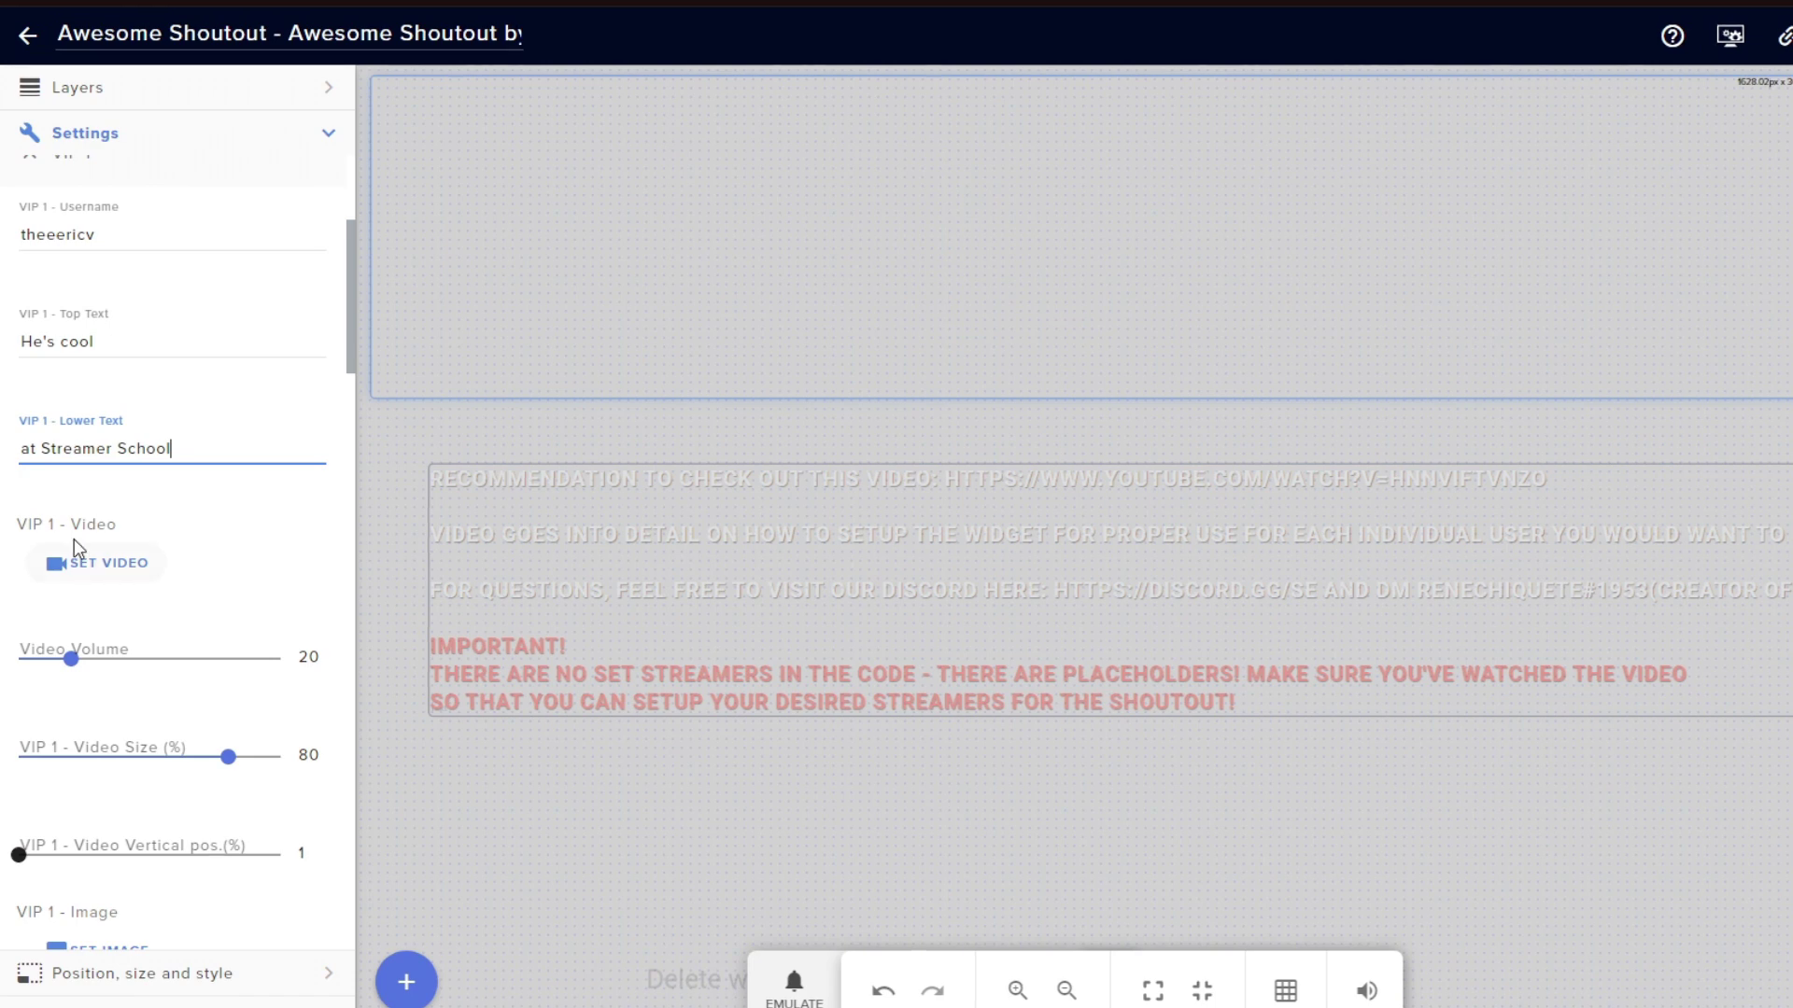
{"action": "scroll", "coordinate": [75, 540], "scroll_direction": "down", "scroll_amount": 1}
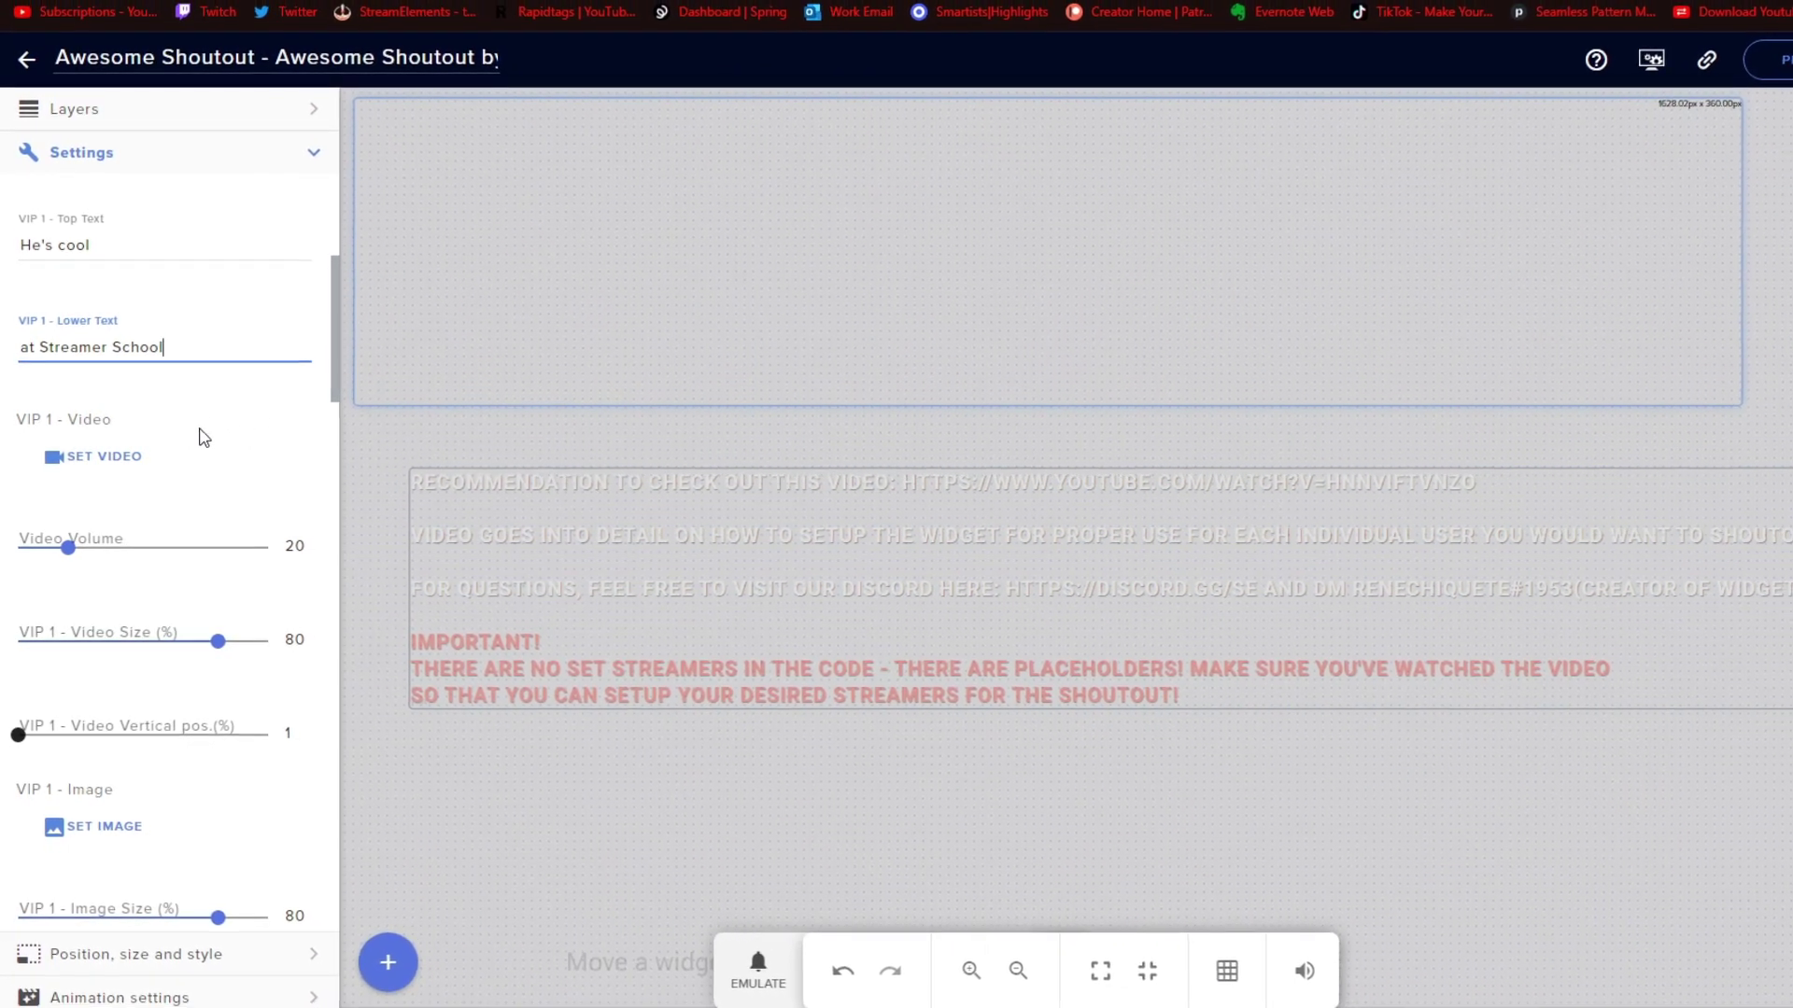
{"action": "scroll", "coordinate": [206, 439], "scroll_direction": "down", "scroll_amount": 1}
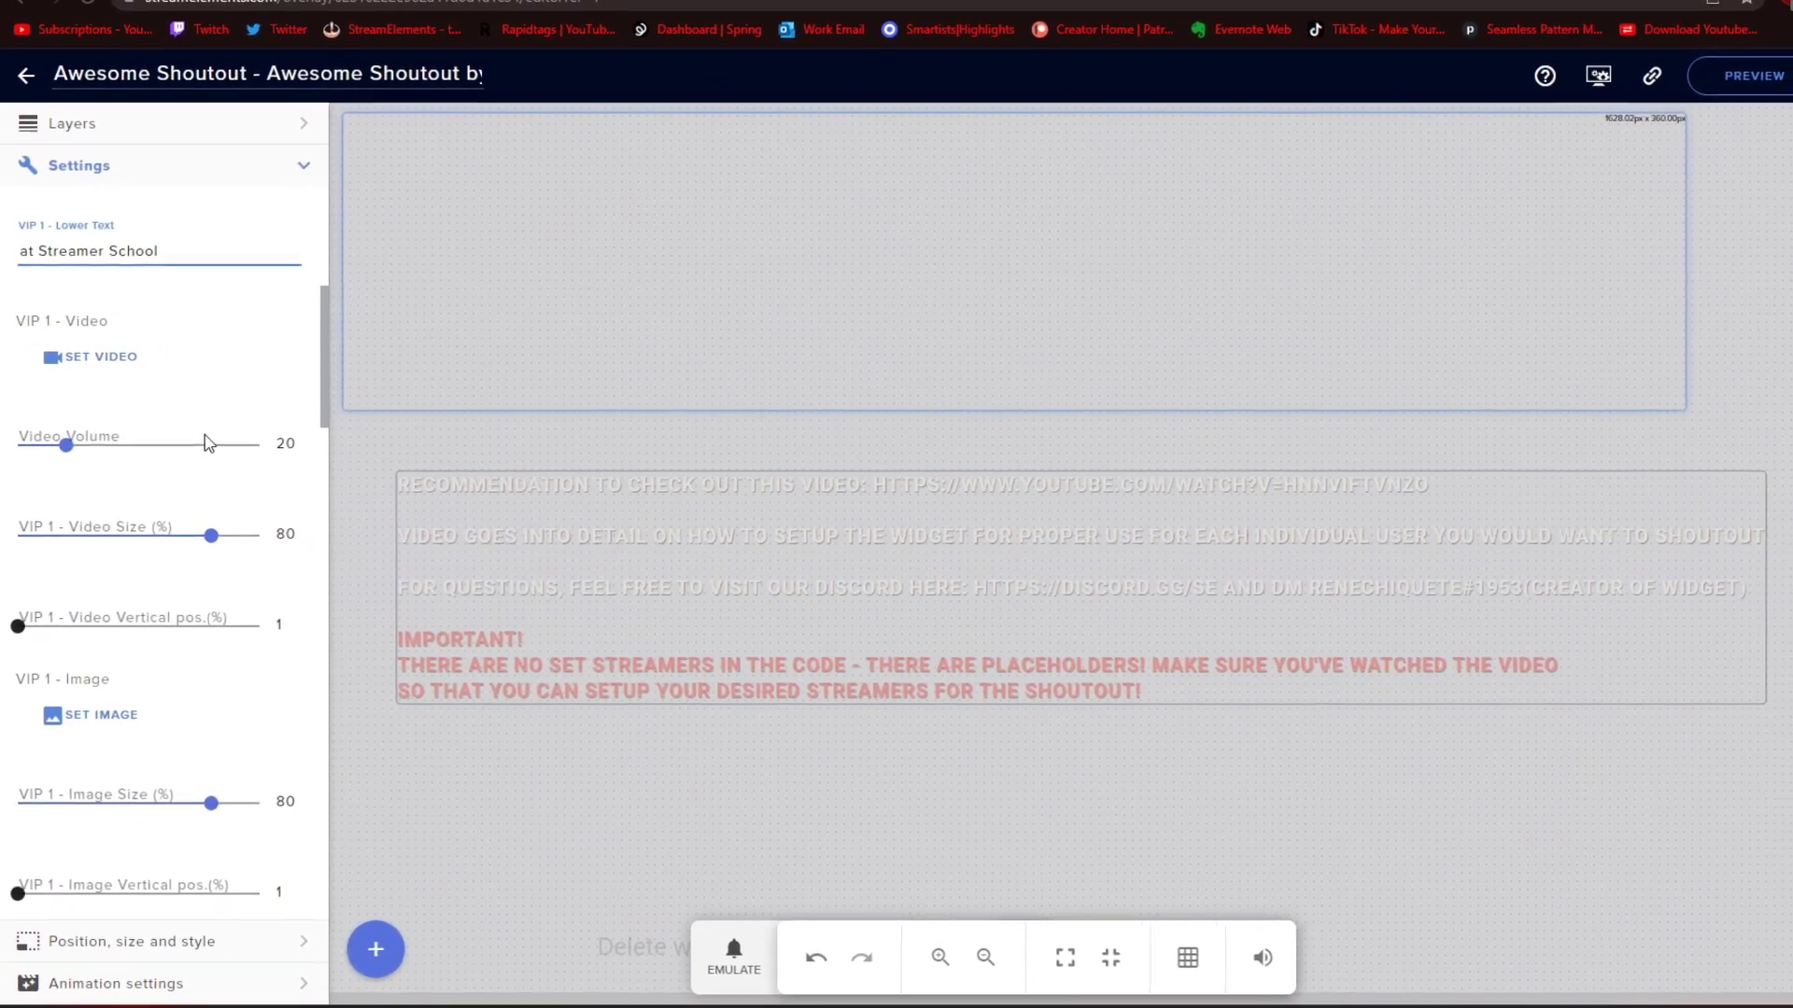
Upload the VIP's picture file and submit it as VIP 1's image
{"action": "left_click", "coordinate": [116, 712]}
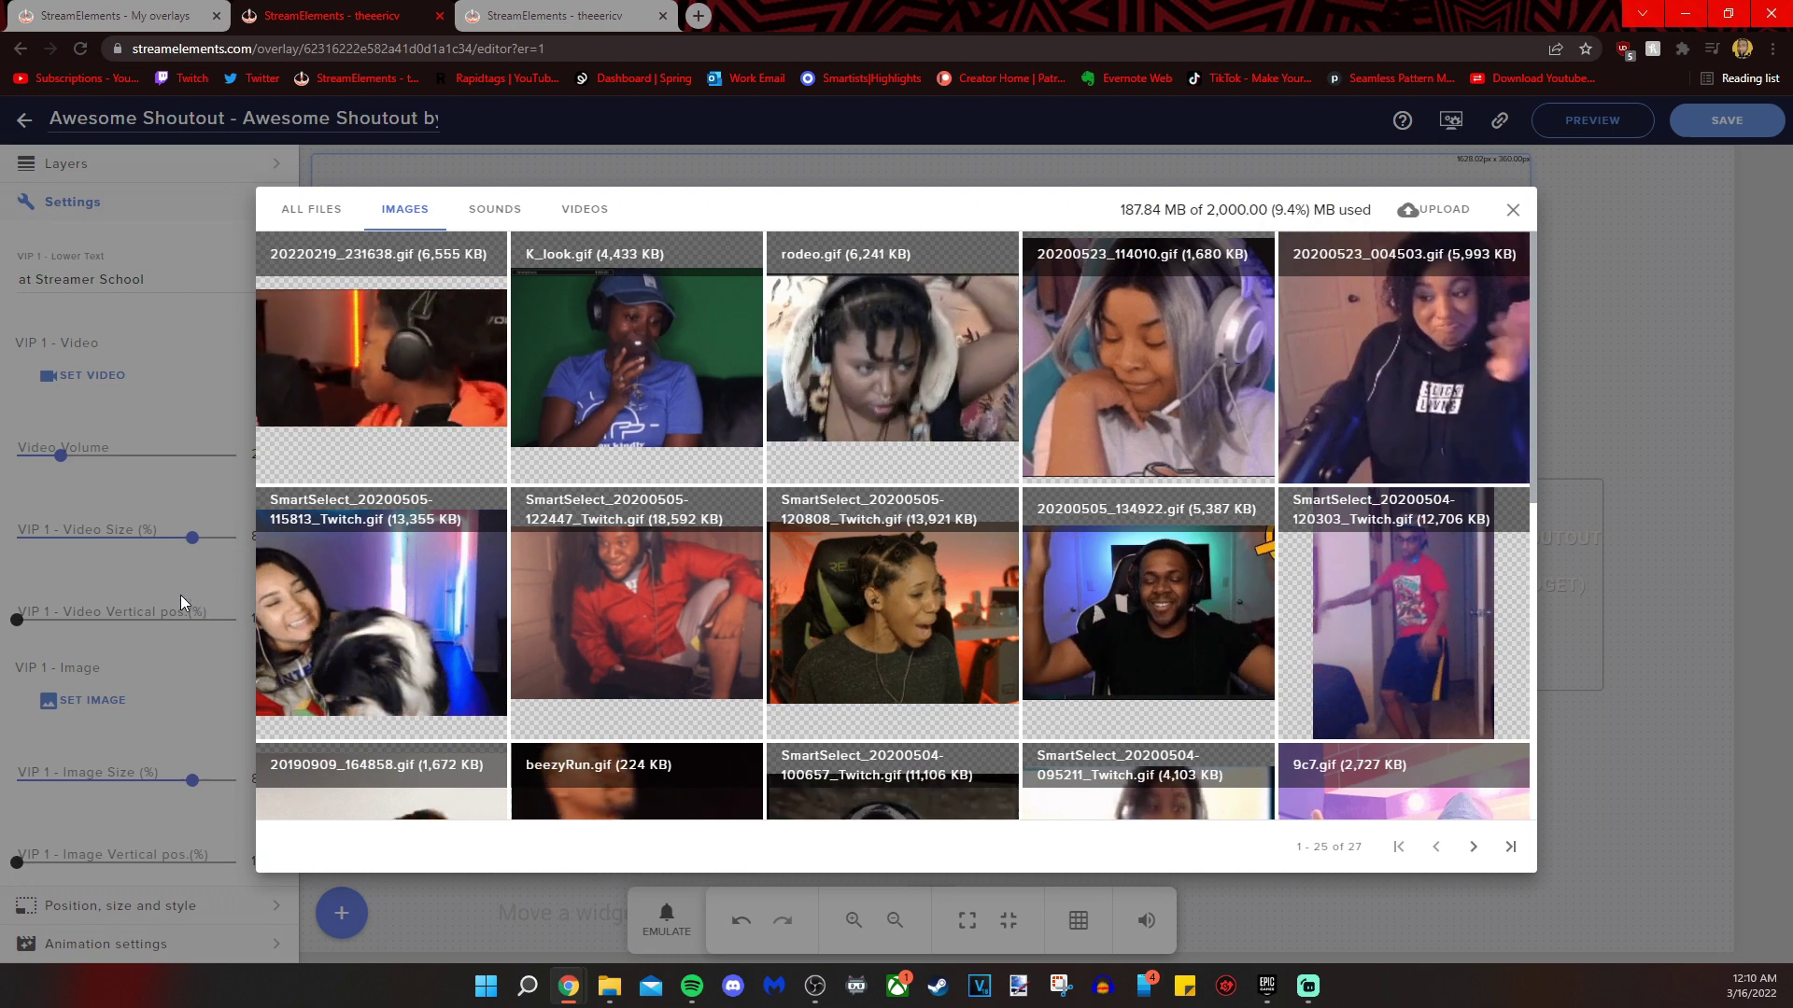
{"action": "mouse_move", "coordinate": [338, 544]}
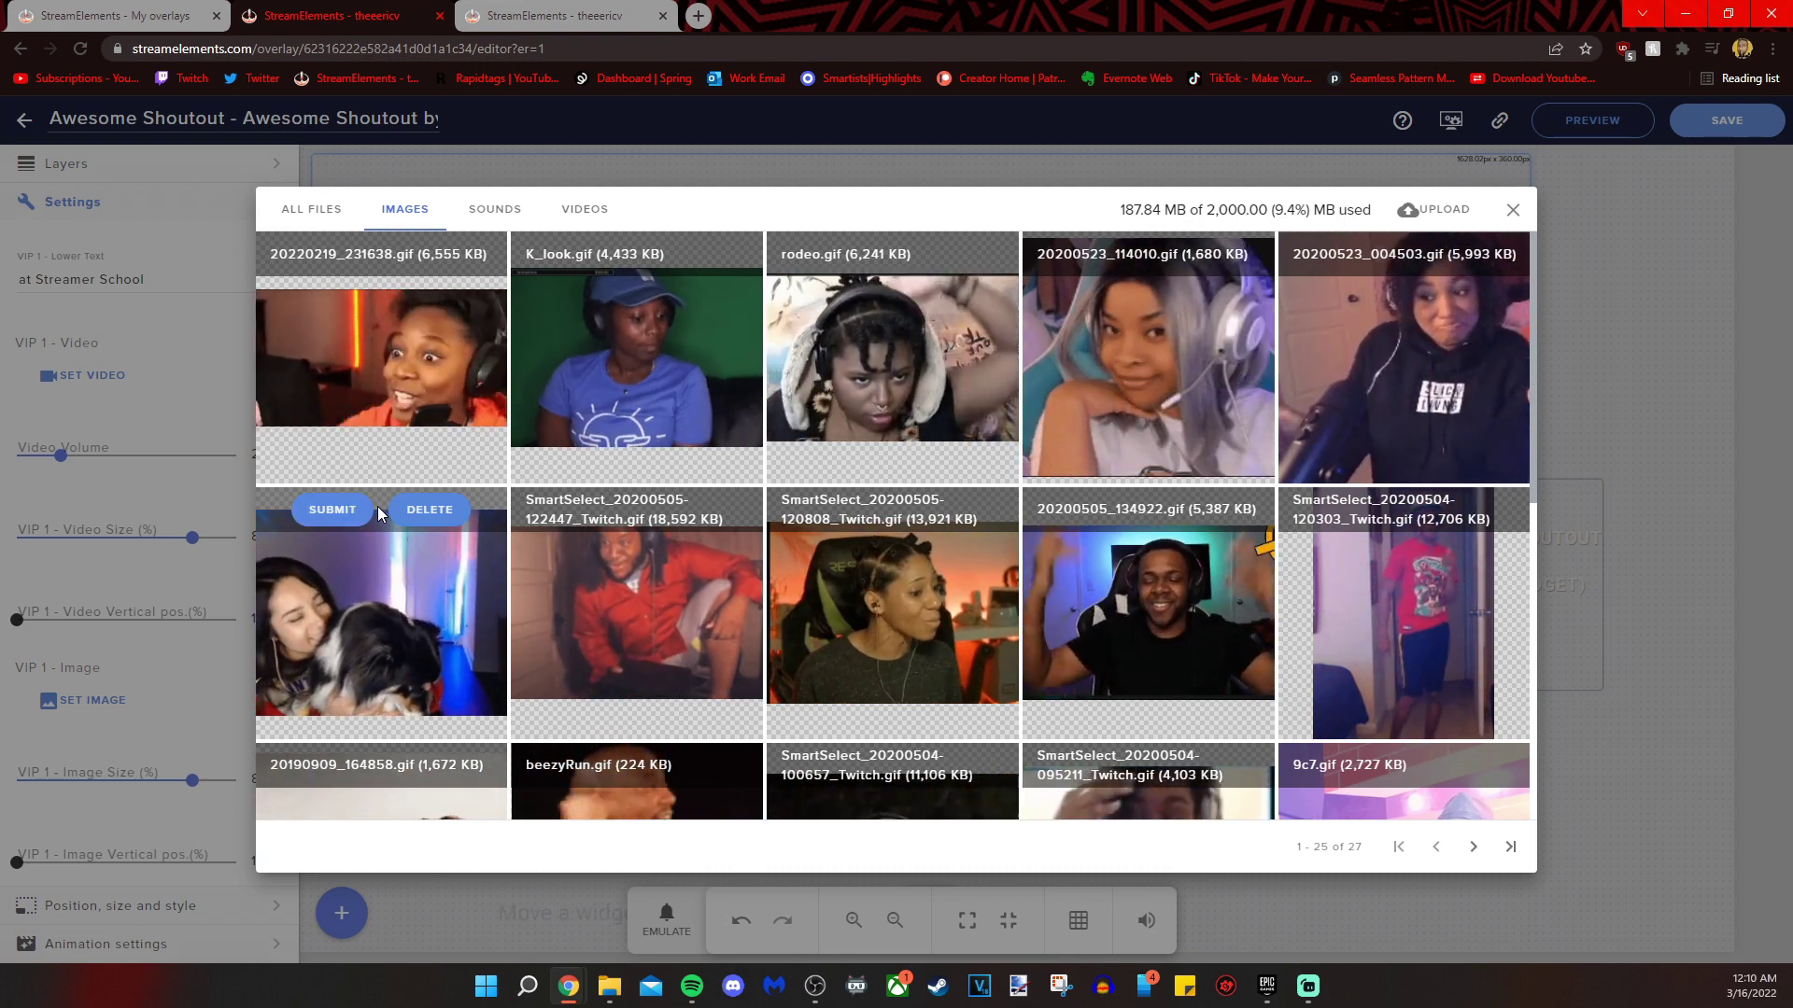
{"action": "left_click", "coordinate": [1423, 211]}
{"action": "left_click_drag", "start_coordinate": [0, 411], "coordinate": [658, 381]}
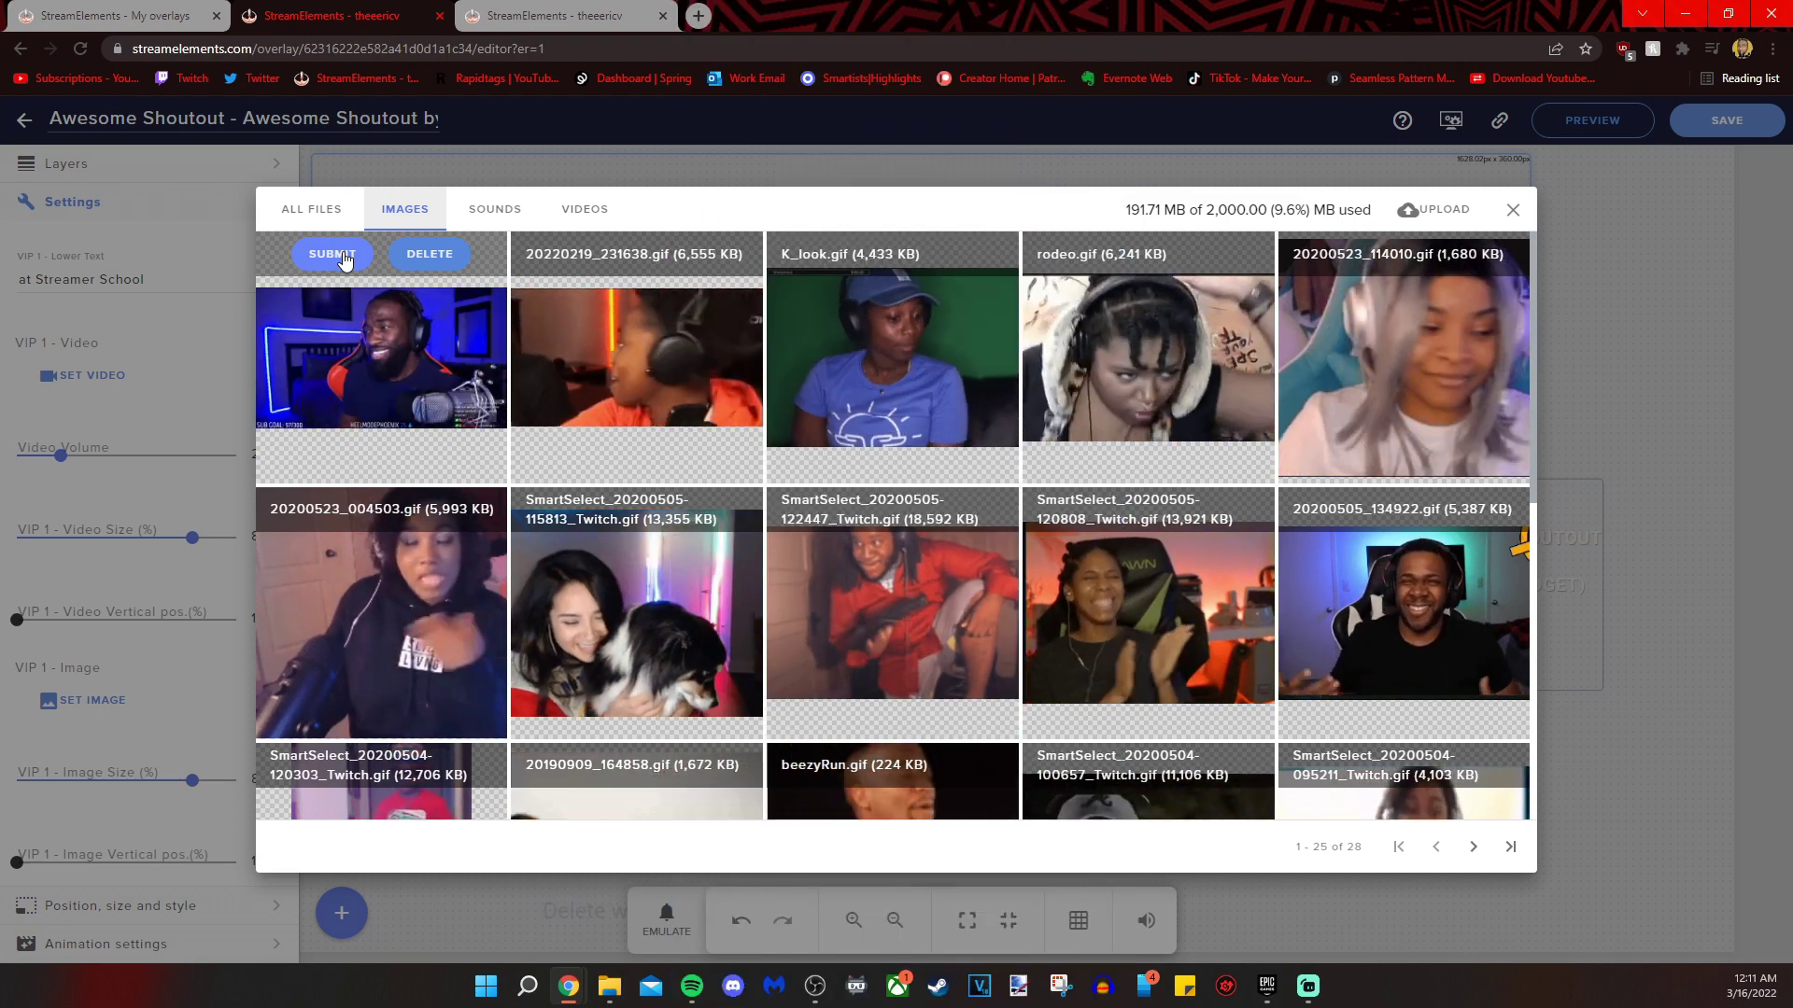
{"action": "left_click", "coordinate": [344, 261]}
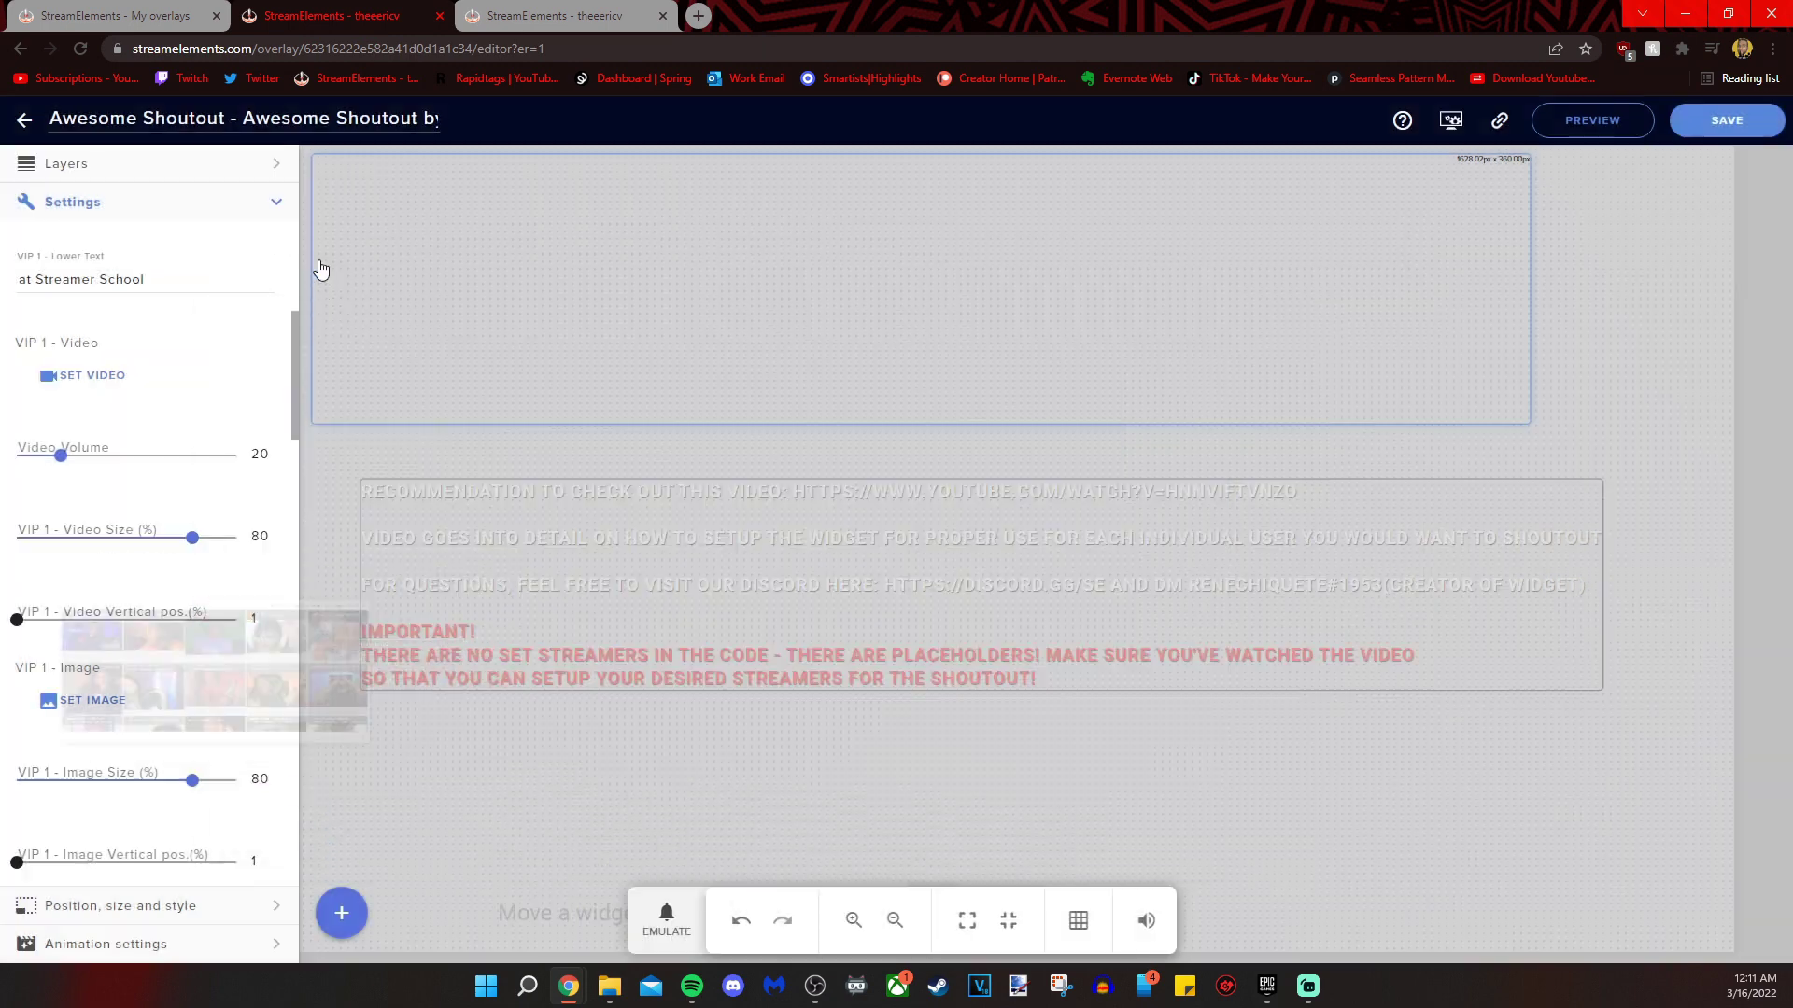
Choose a short sound from the Sounds library as VIP 1's sound file
{"action": "scroll", "coordinate": [169, 566], "scroll_direction": "down", "scroll_amount": 1}
{"action": "scroll", "coordinate": [169, 567], "scroll_direction": "down", "scroll_amount": 6}
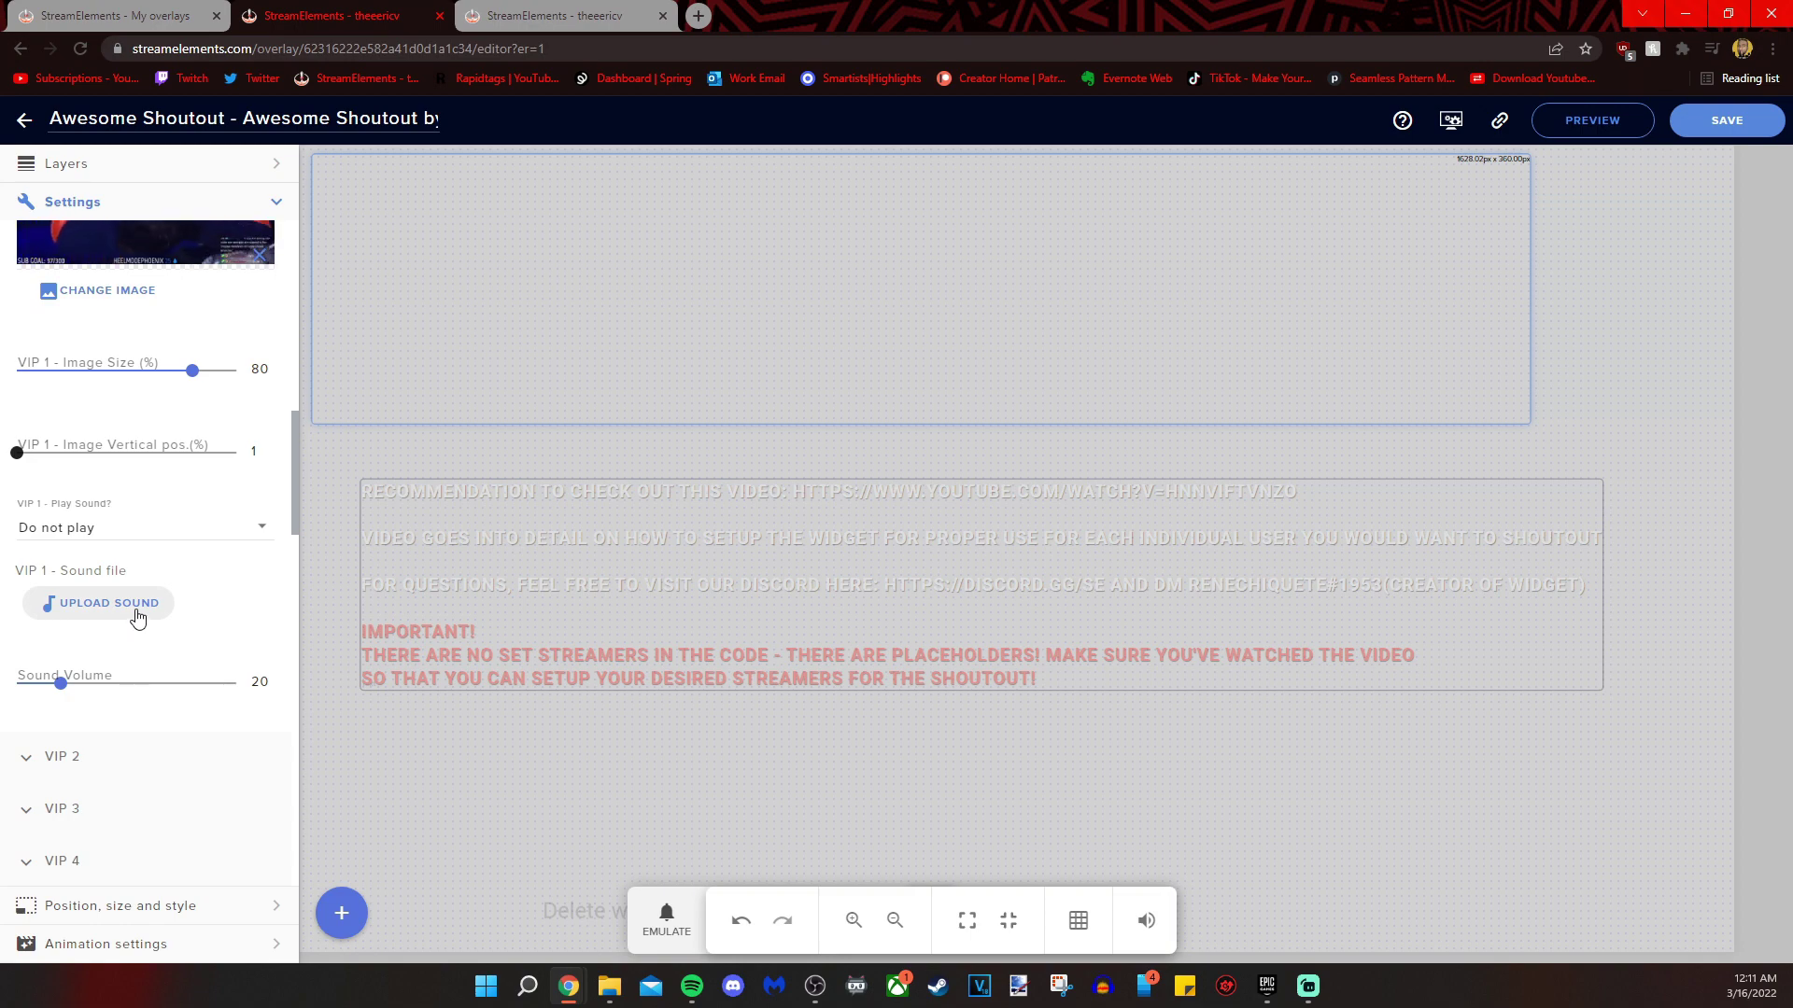
{"action": "left_click", "coordinate": [136, 612]}
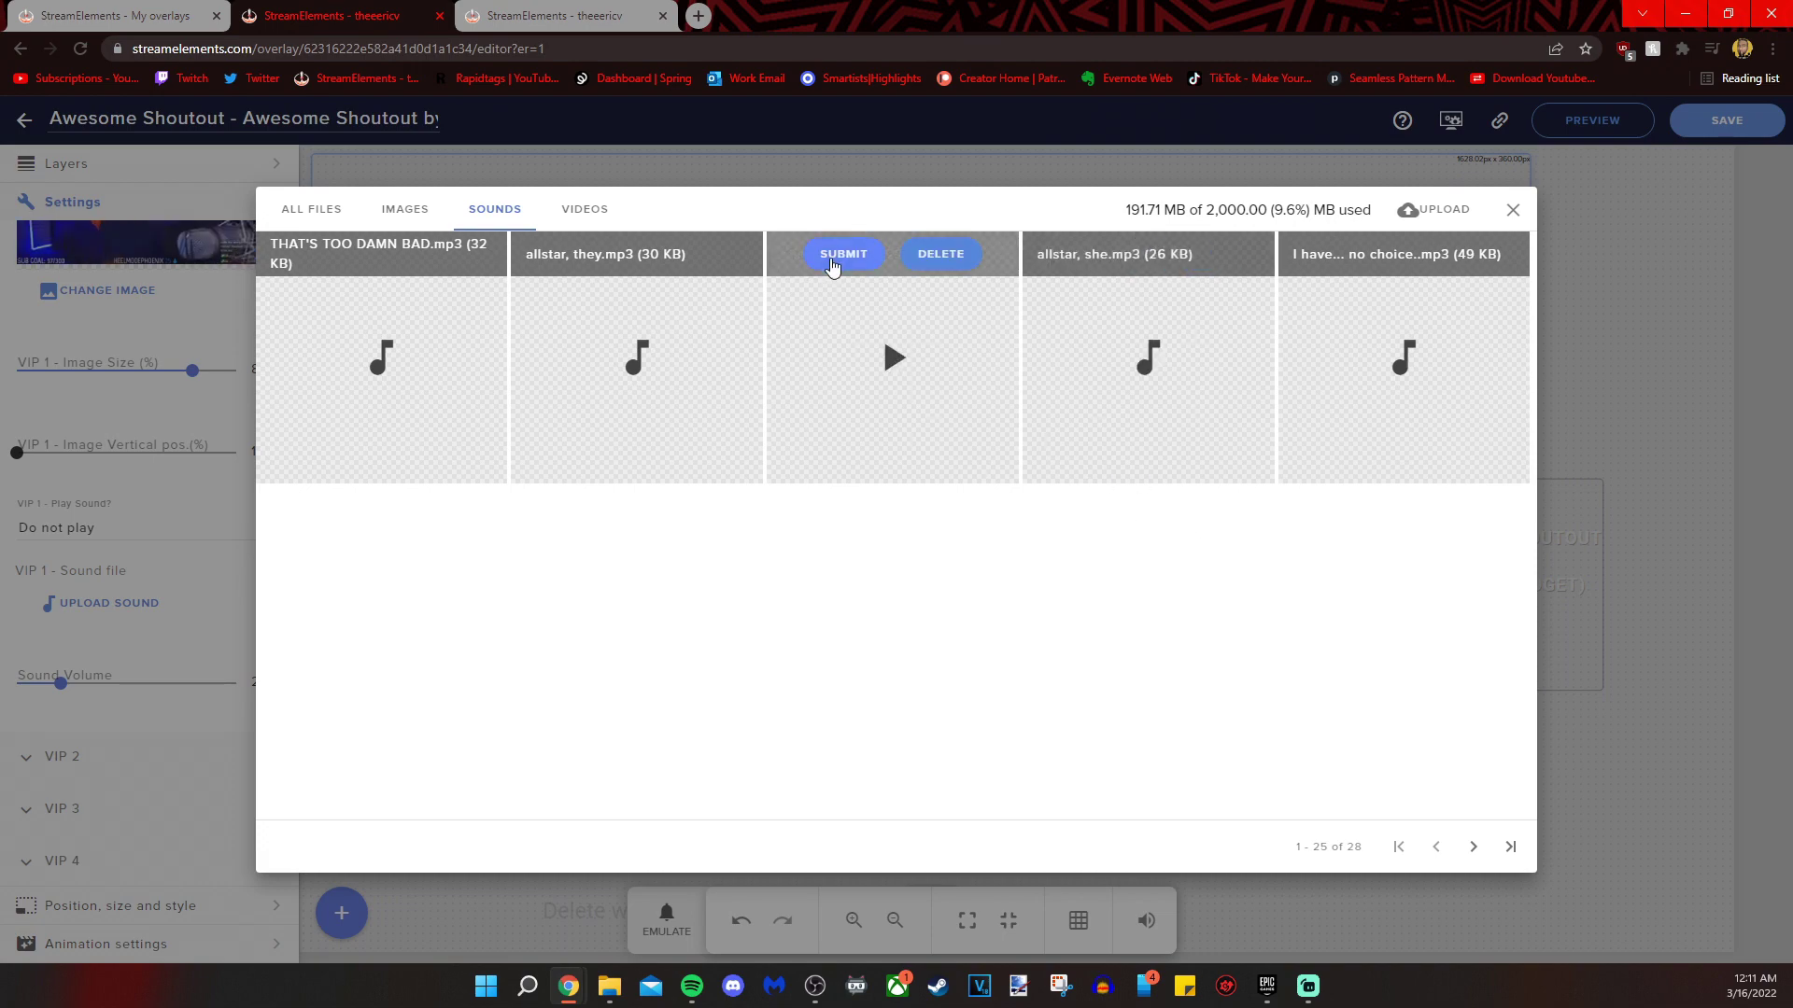
{"action": "left_click", "coordinate": [834, 257]}
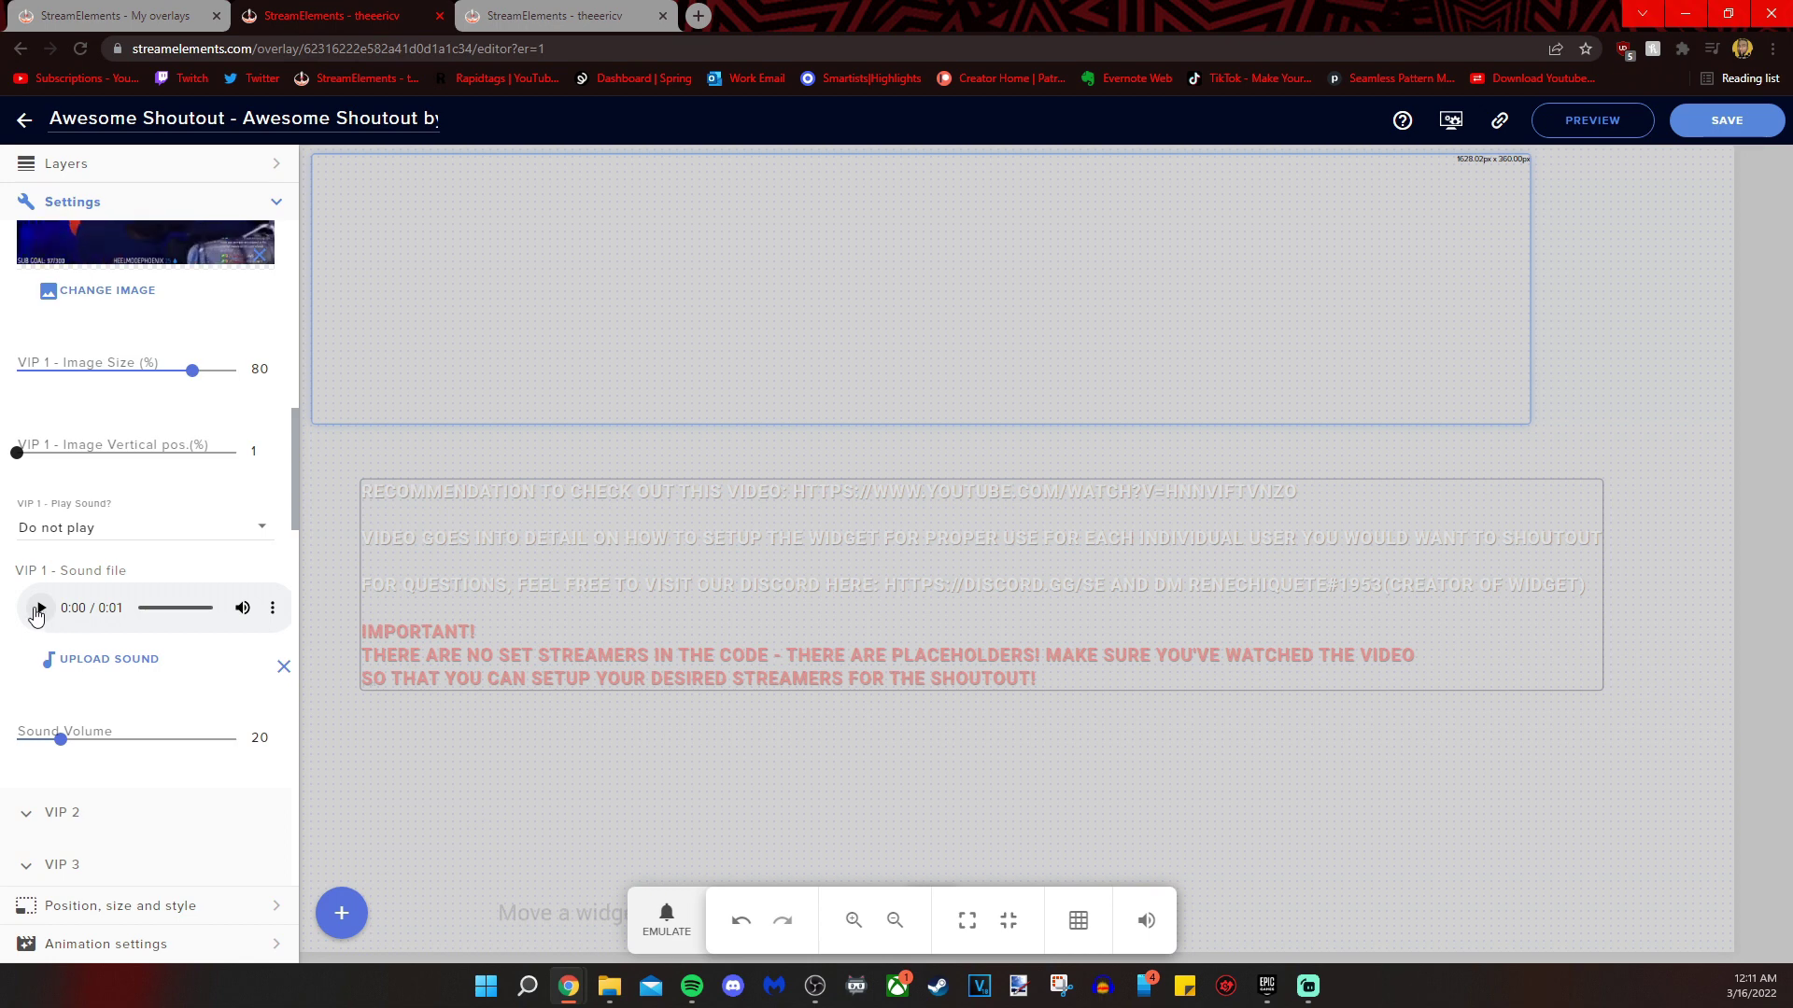
Preview VIP 1's attached sound file to hear what it sounds like
{"action": "left_click", "coordinate": [41, 609]}
{"action": "scroll", "coordinate": [252, 525], "scroll_direction": "up", "scroll_amount": 3}
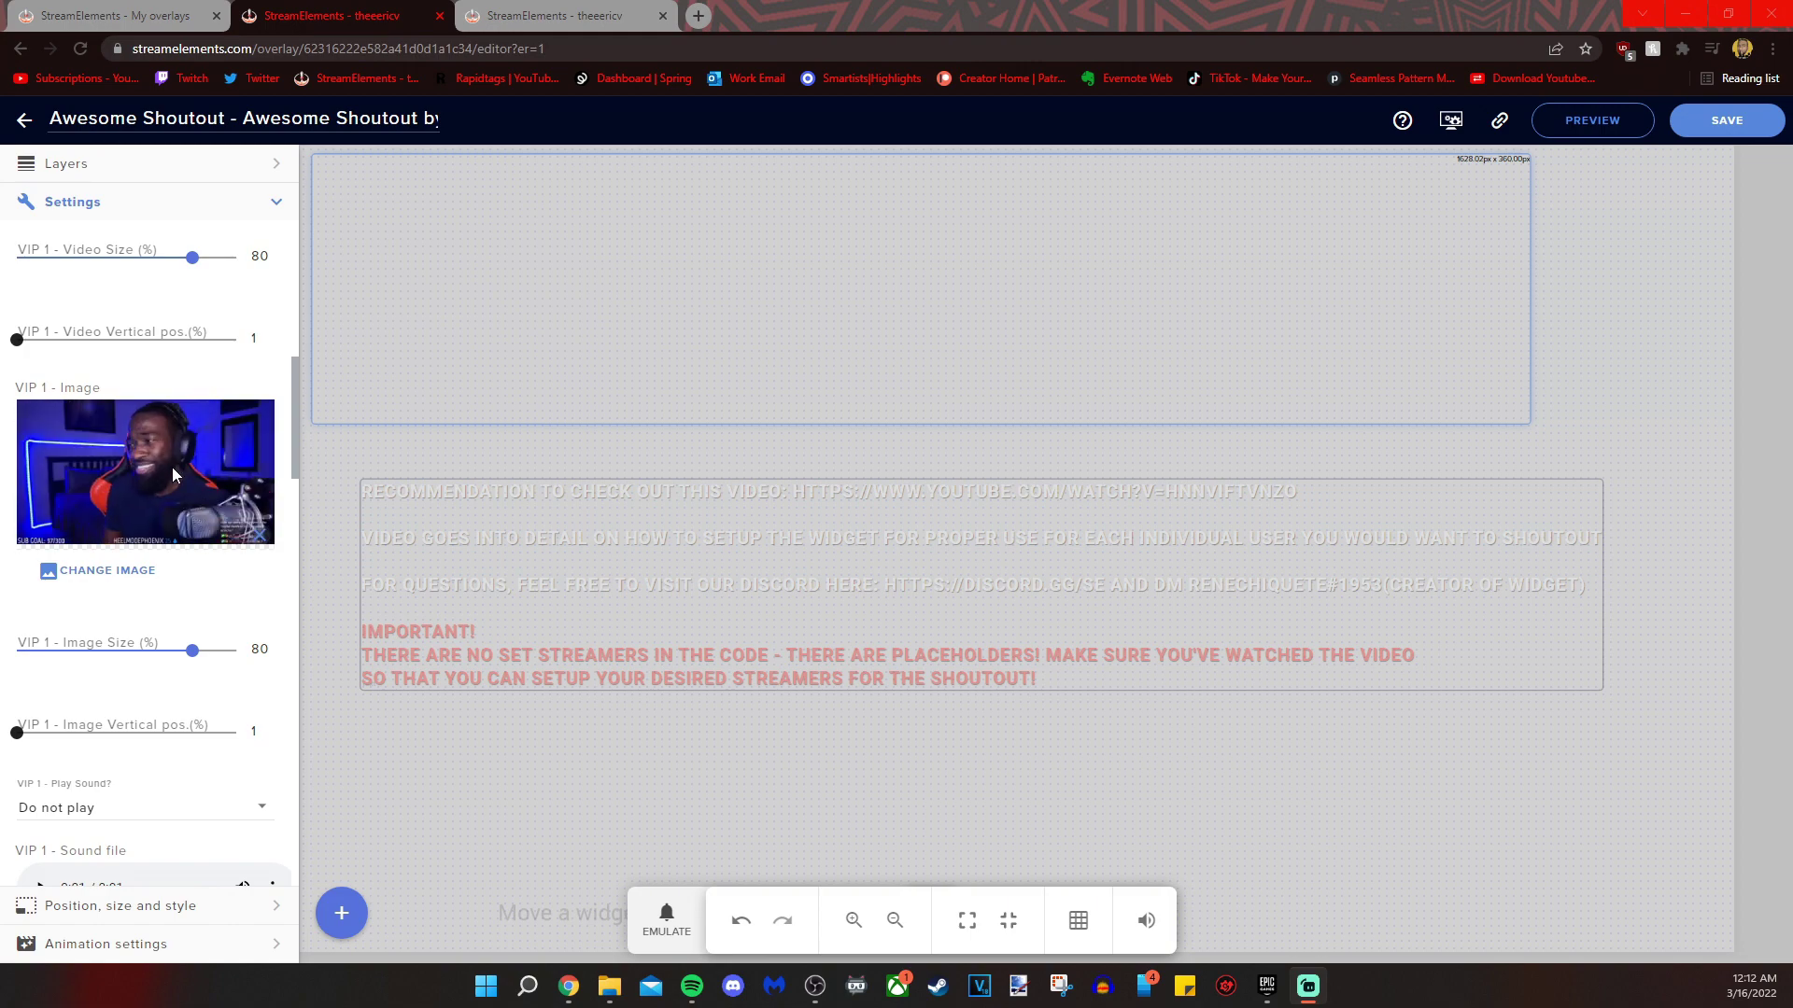
{"action": "scroll", "coordinate": [155, 472], "scroll_direction": "down", "scroll_amount": 2}
{"action": "scroll", "coordinate": [140, 509], "scroll_direction": "down", "scroll_amount": 2}
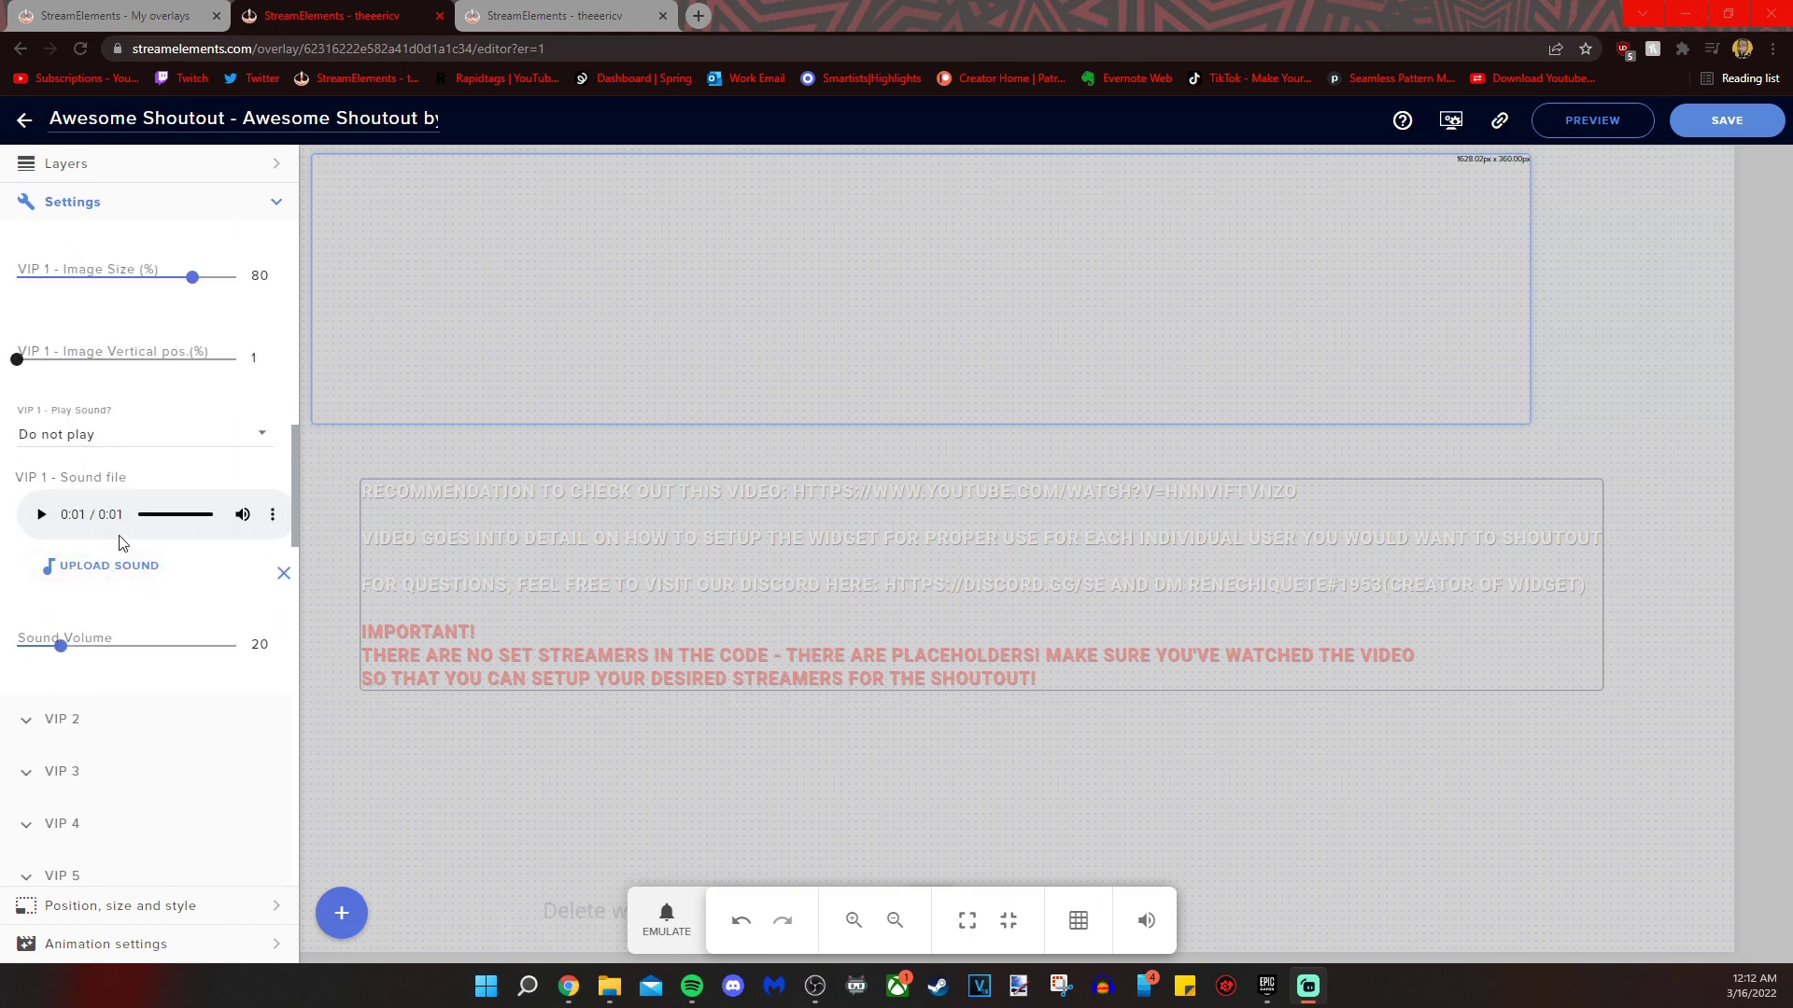
{"action": "scroll", "coordinate": [124, 536], "scroll_direction": "up", "scroll_amount": 7}
{"action": "scroll", "coordinate": [128, 539], "scroll_direction": "up", "scroll_amount": 2}
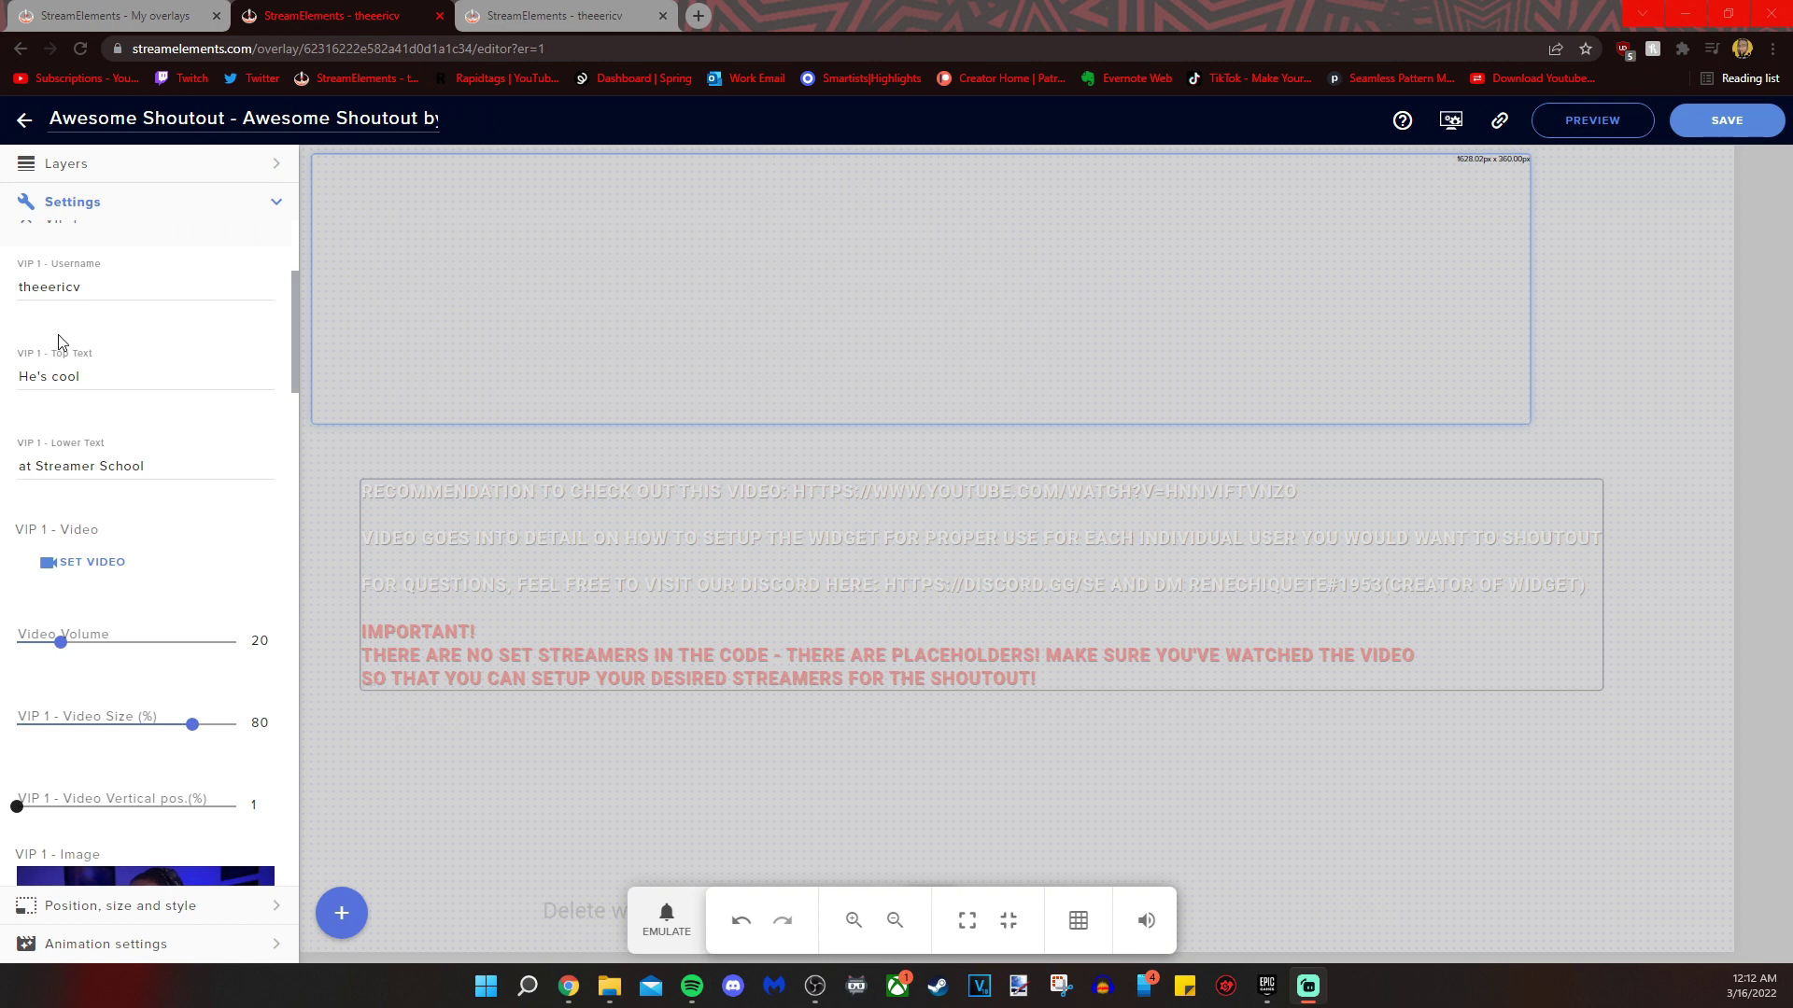
{"action": "scroll", "coordinate": [84, 392], "scroll_direction": "up", "scroll_amount": 1}
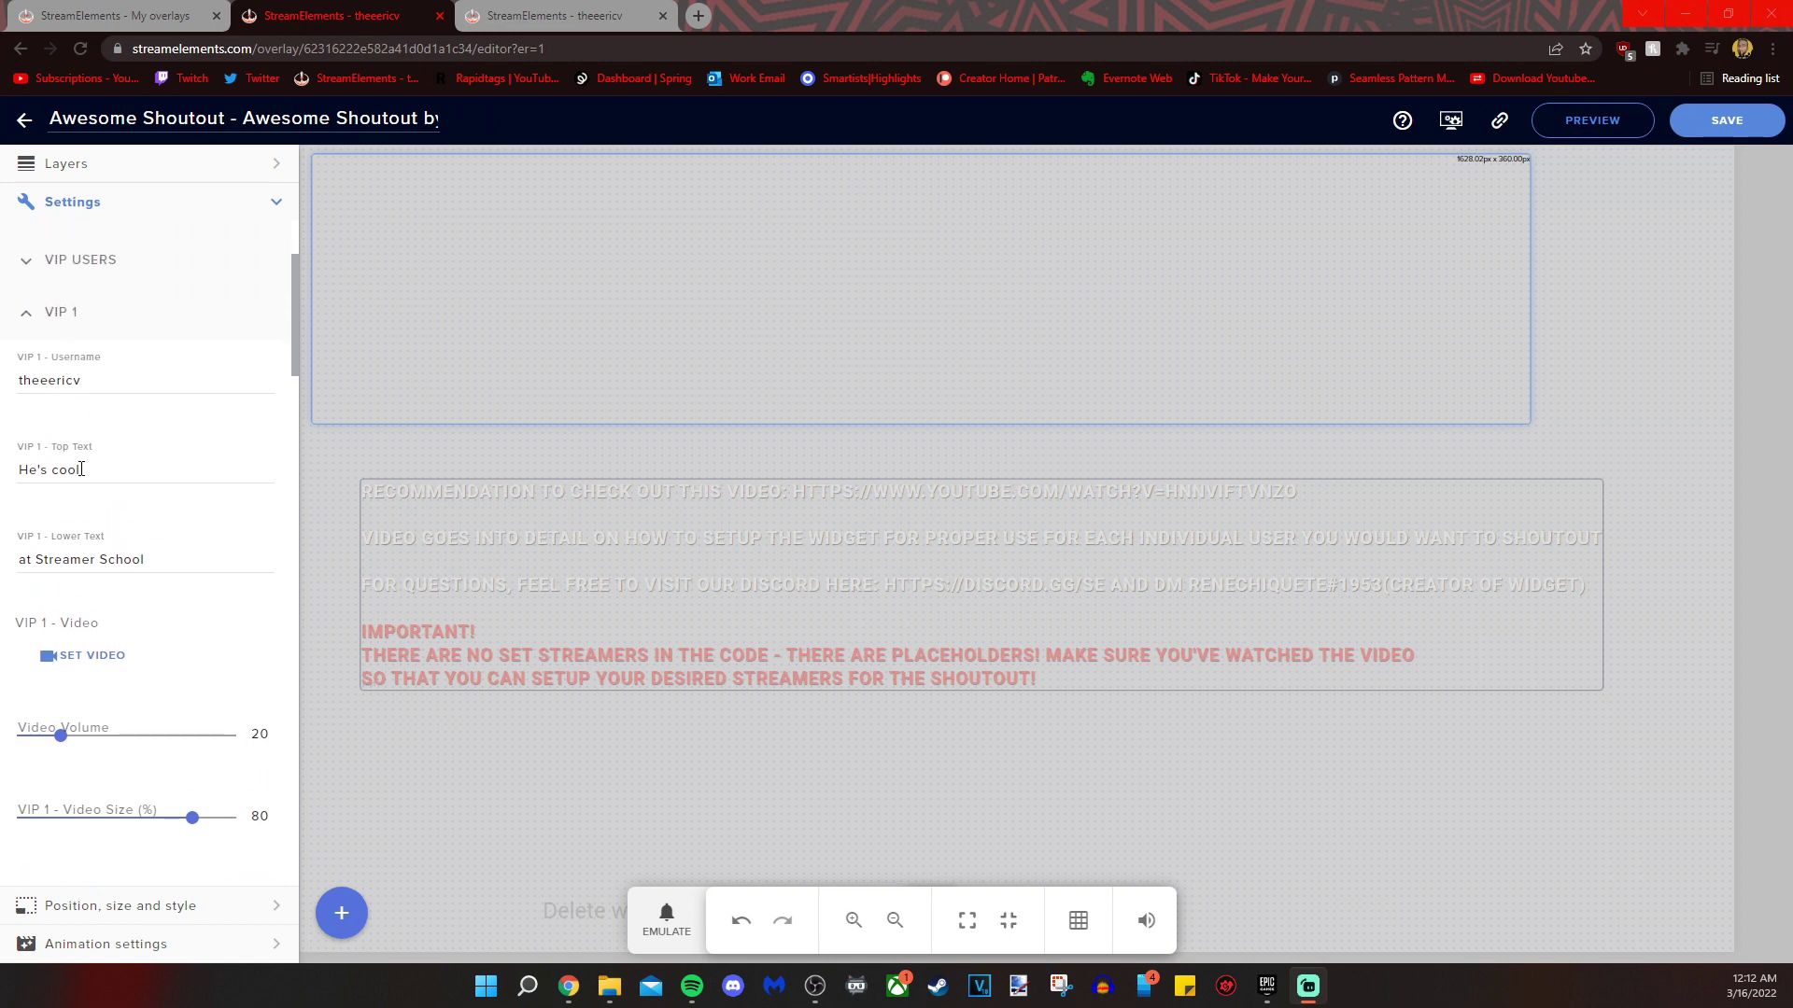
{"action": "scroll", "coordinate": [103, 560], "scroll_direction": "down", "scroll_amount": 6}
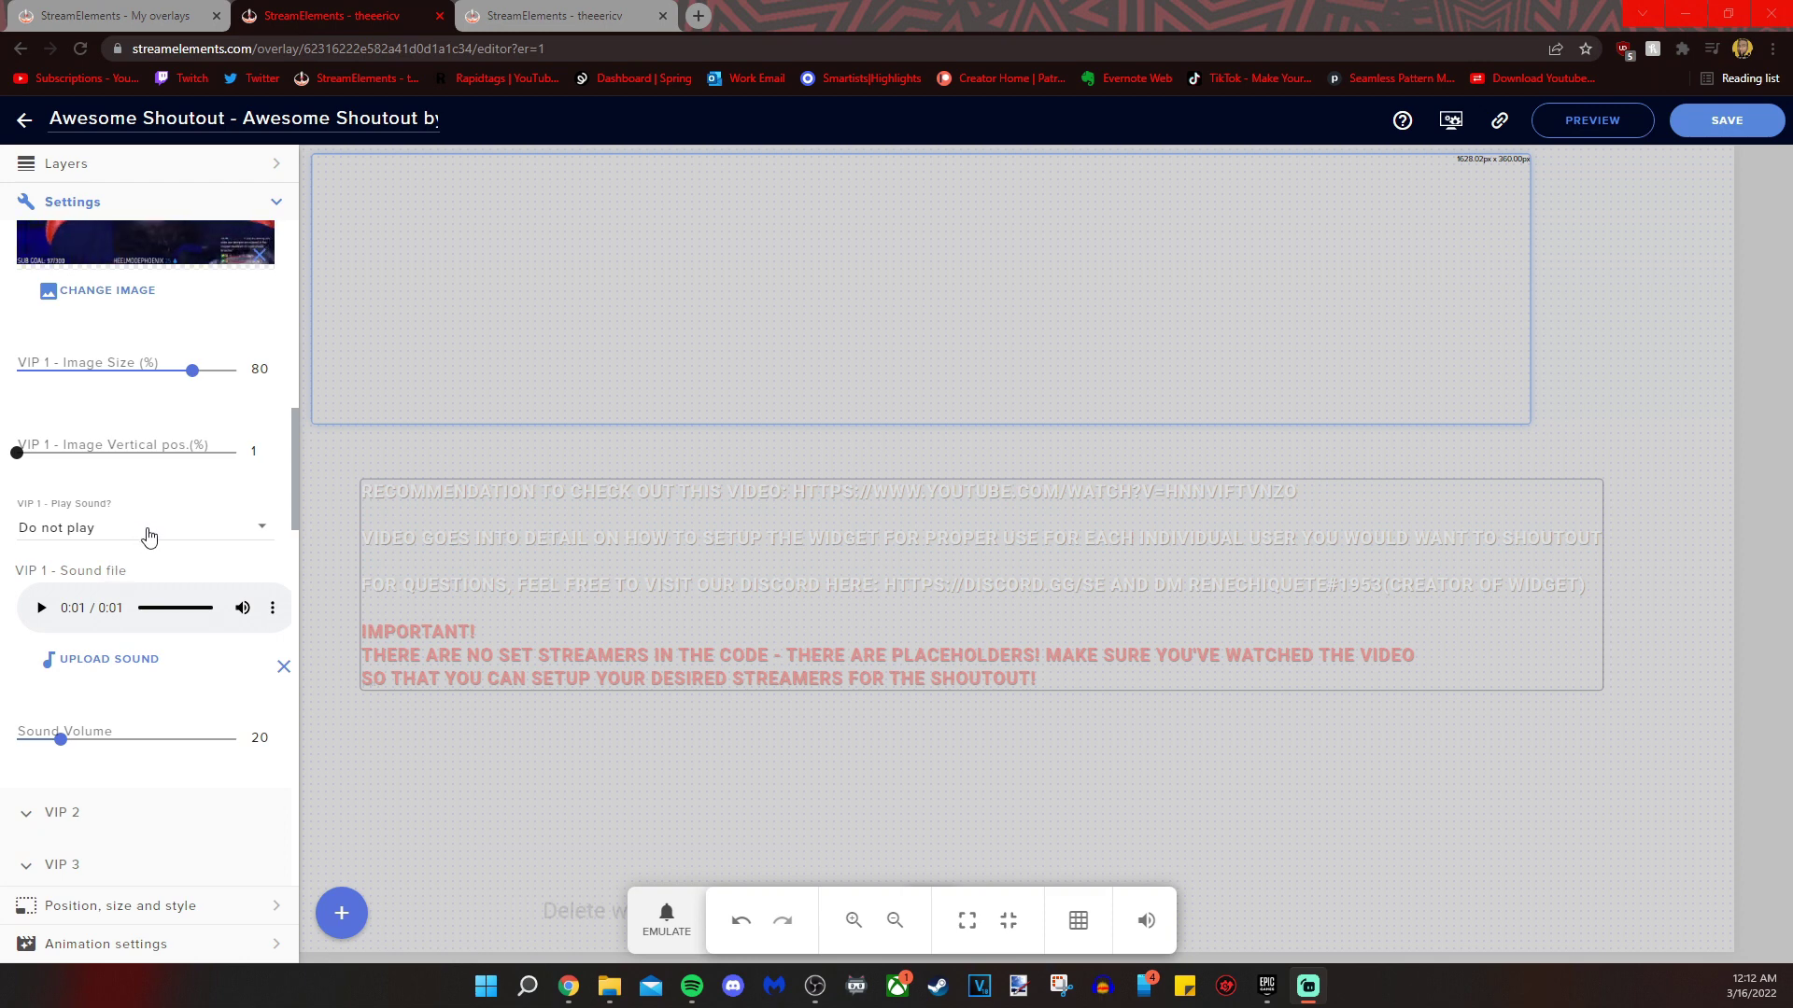
Change VIP 1's Play Sound option from Do not play to Play
{"action": "left_click", "coordinate": [142, 534]}
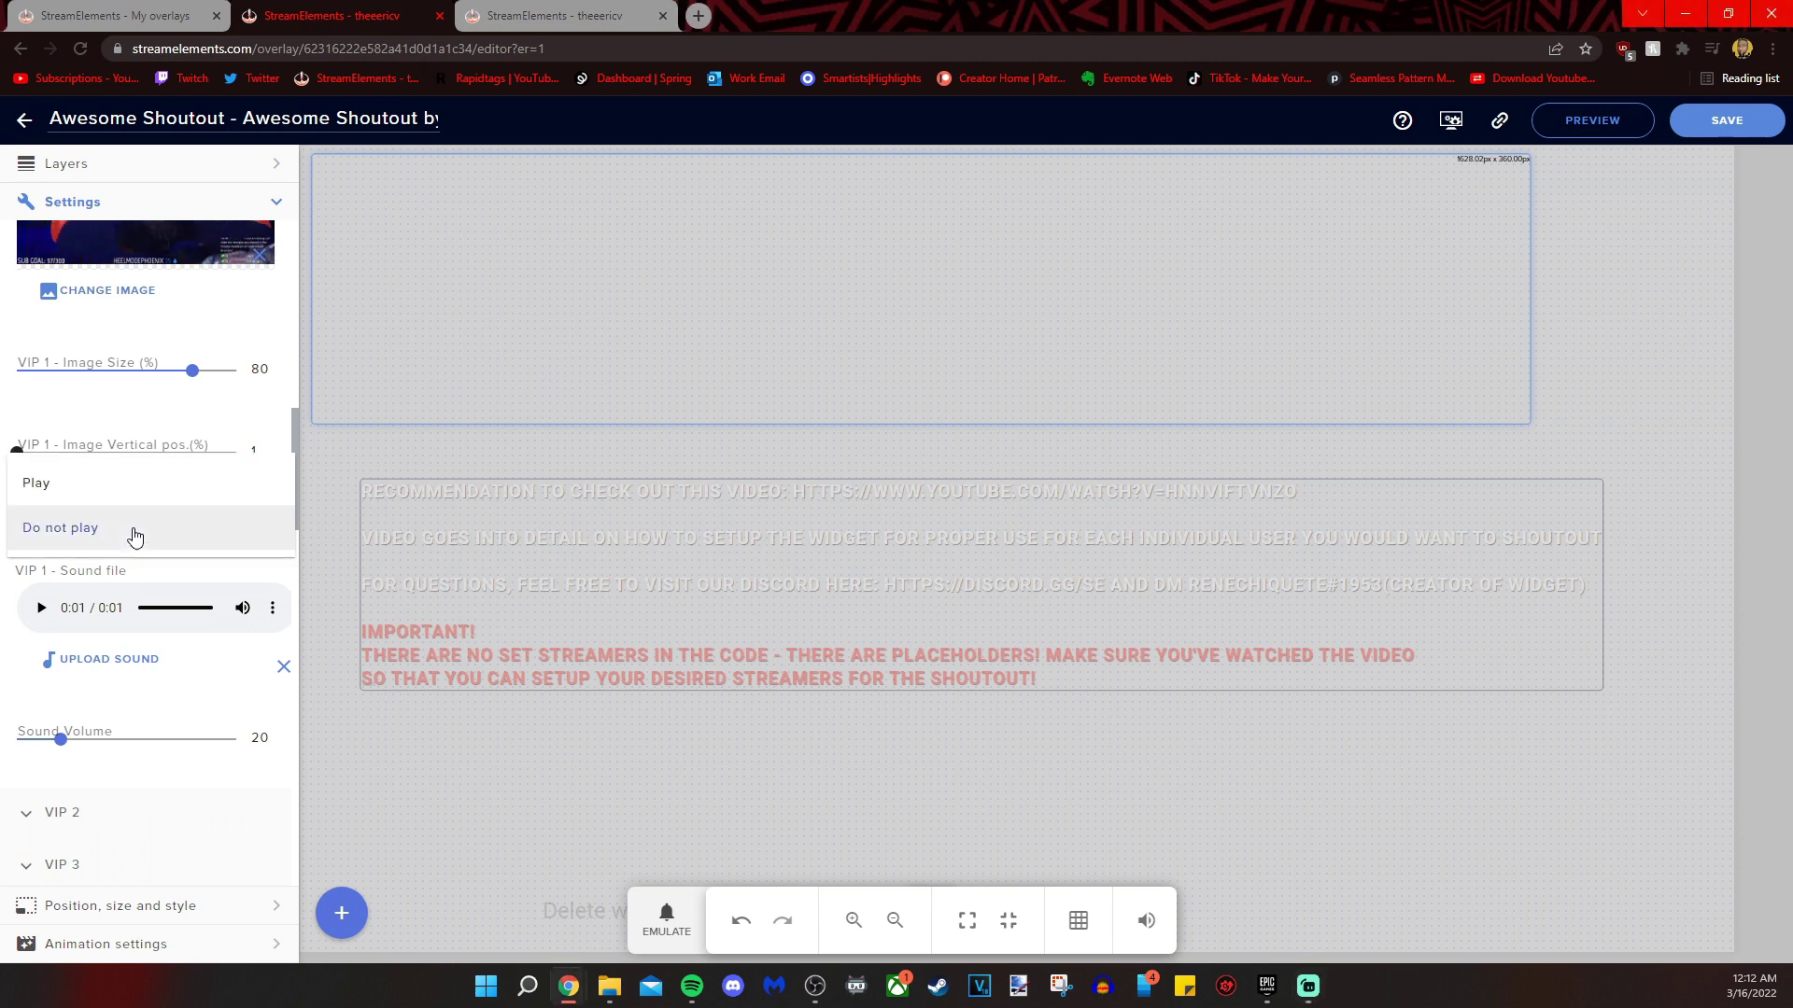
{"action": "left_click", "coordinate": [72, 496]}
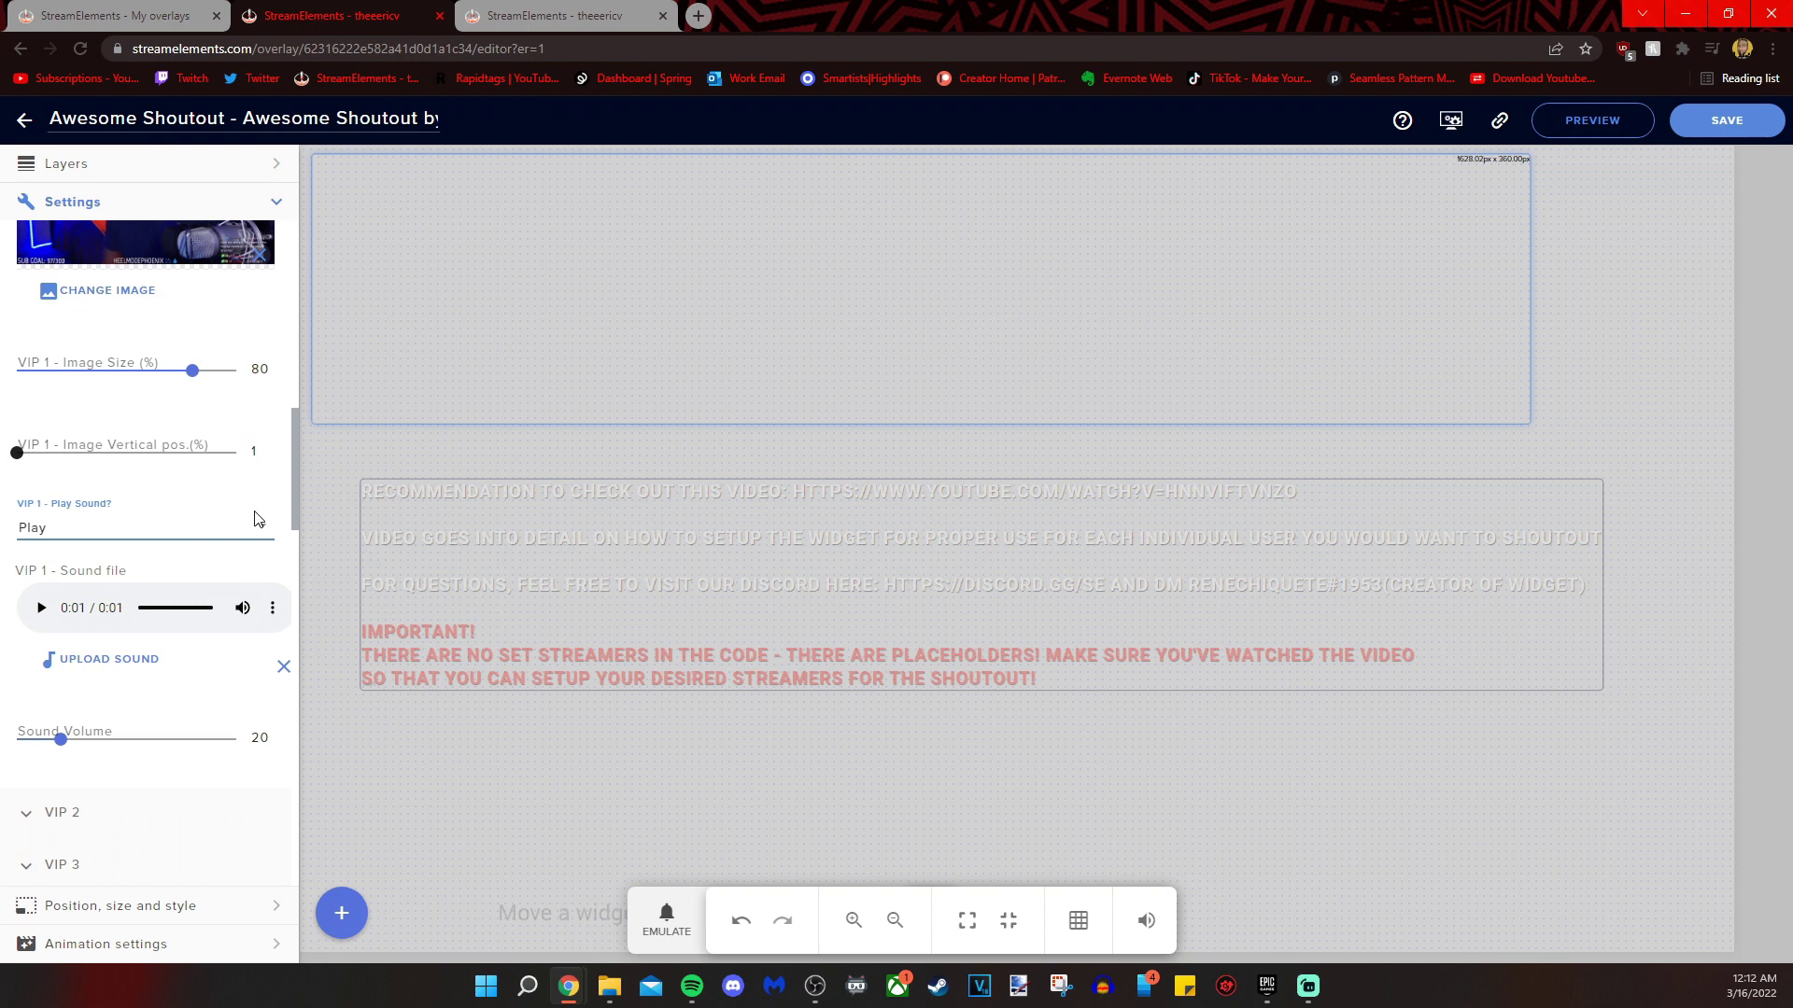
{"action": "scroll", "coordinate": [180, 568], "scroll_direction": "down", "scroll_amount": 1}
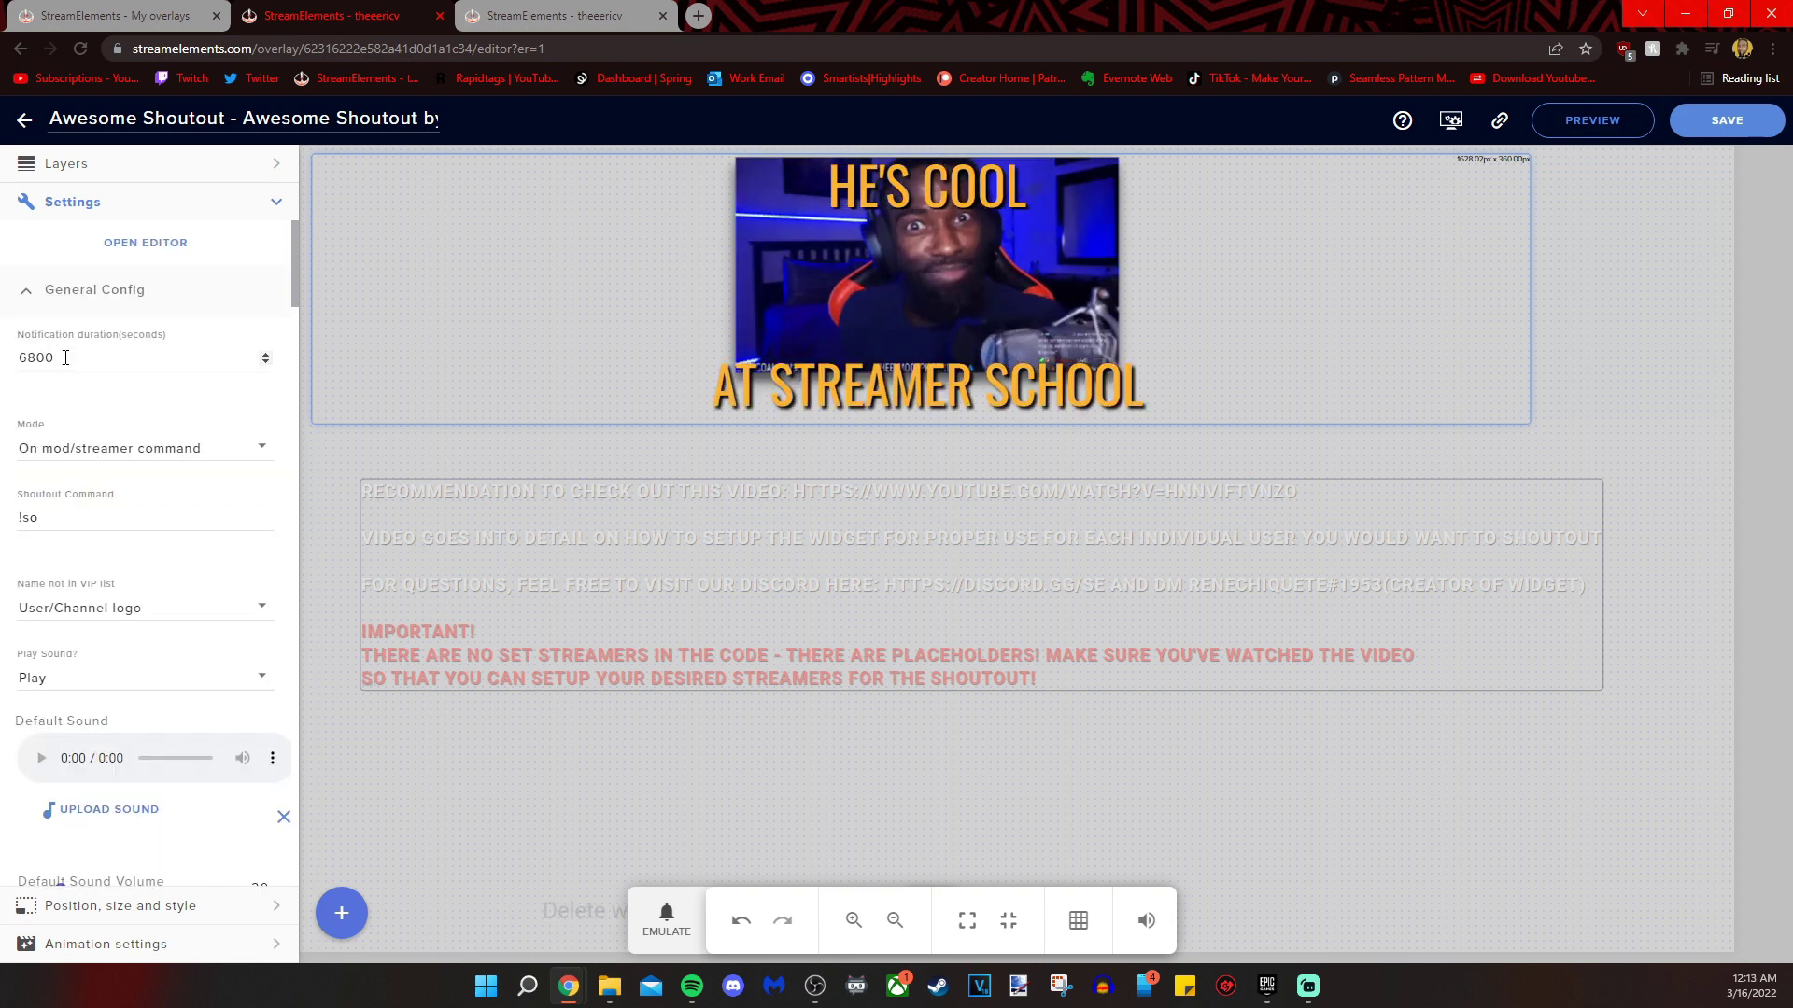
Replace the 6800 notification duration with 8, save the overlay, and switch to OBS Studio
{"action": "left_click", "coordinate": [65, 357]}
{"action": "double_click", "coordinate": [65, 358]}
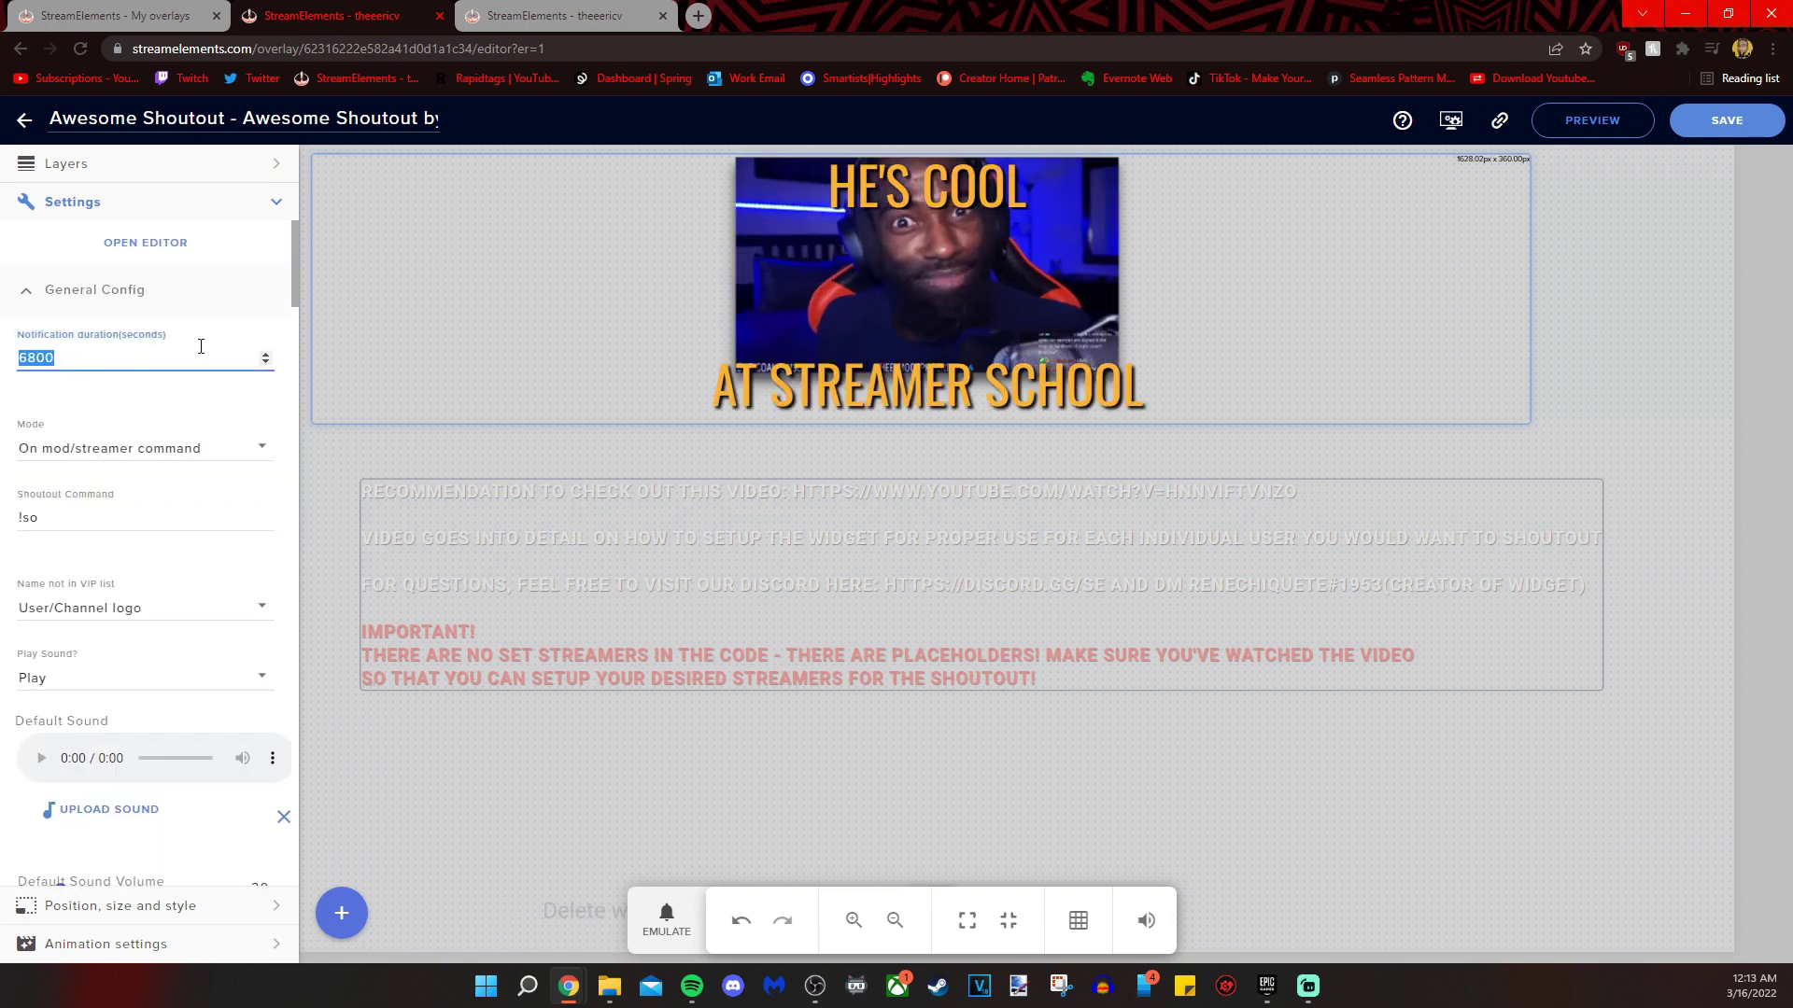
{"action": "type", "text": "8"}
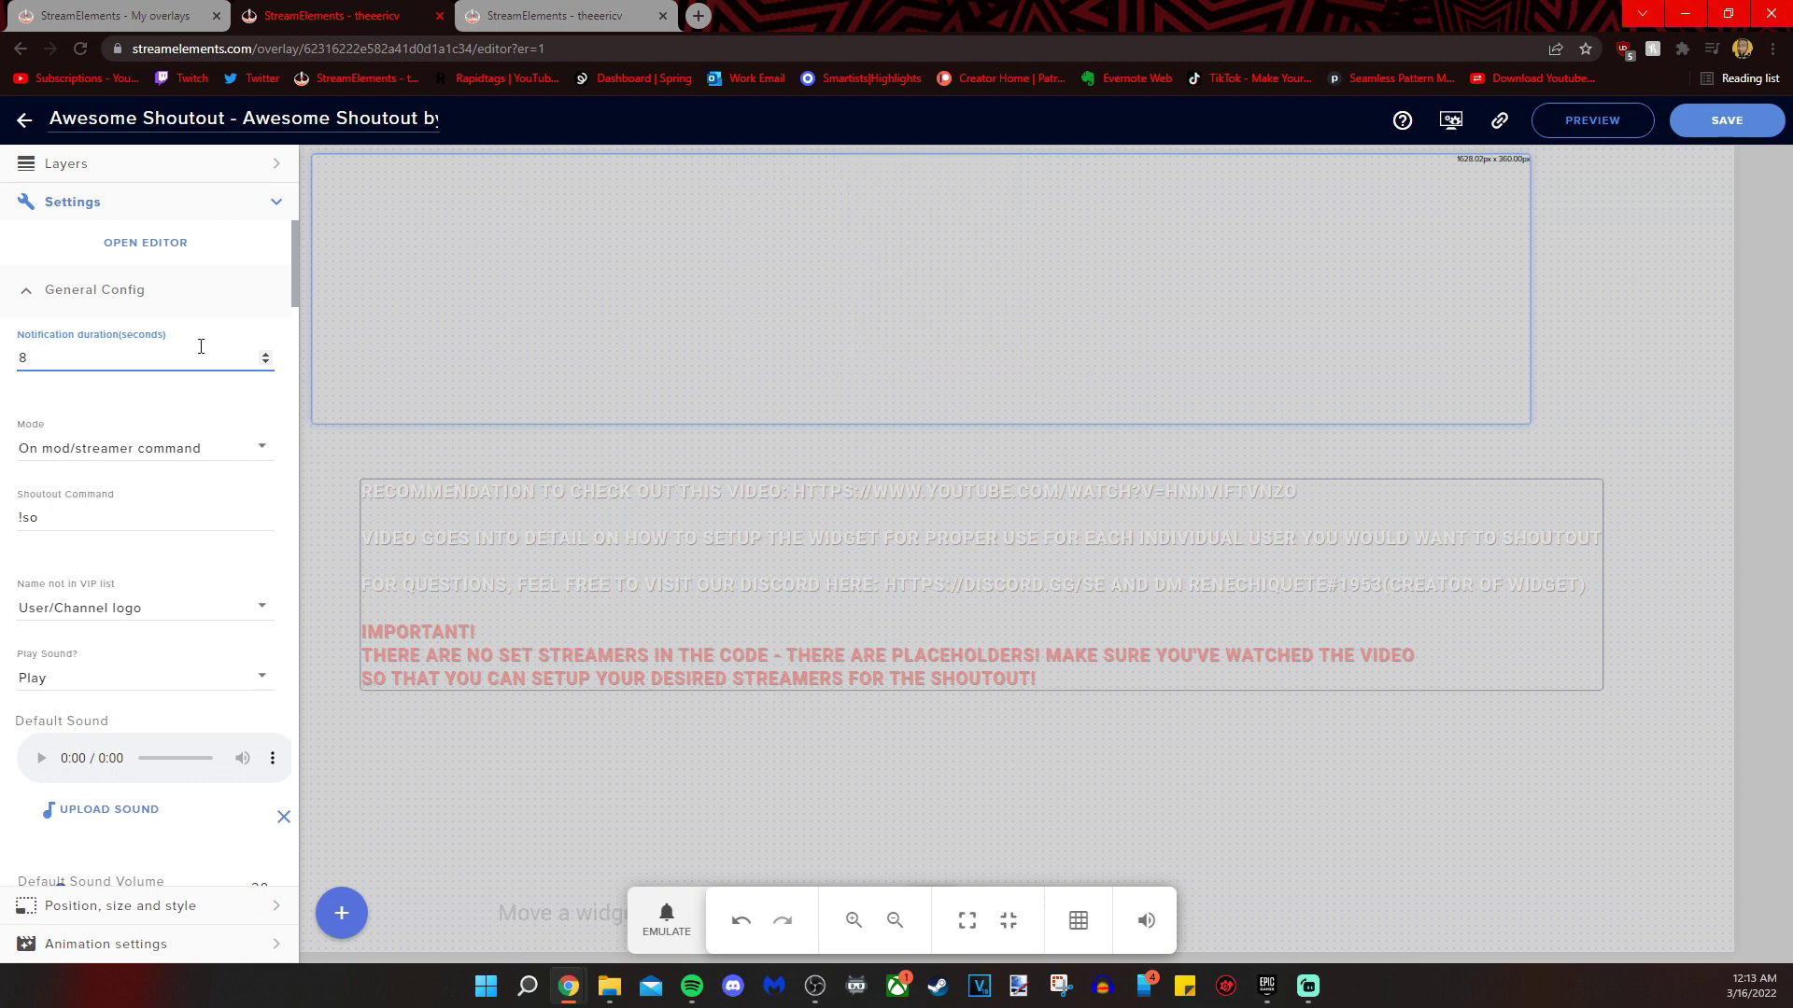
{"action": "left_click", "coordinate": [26, 301]}
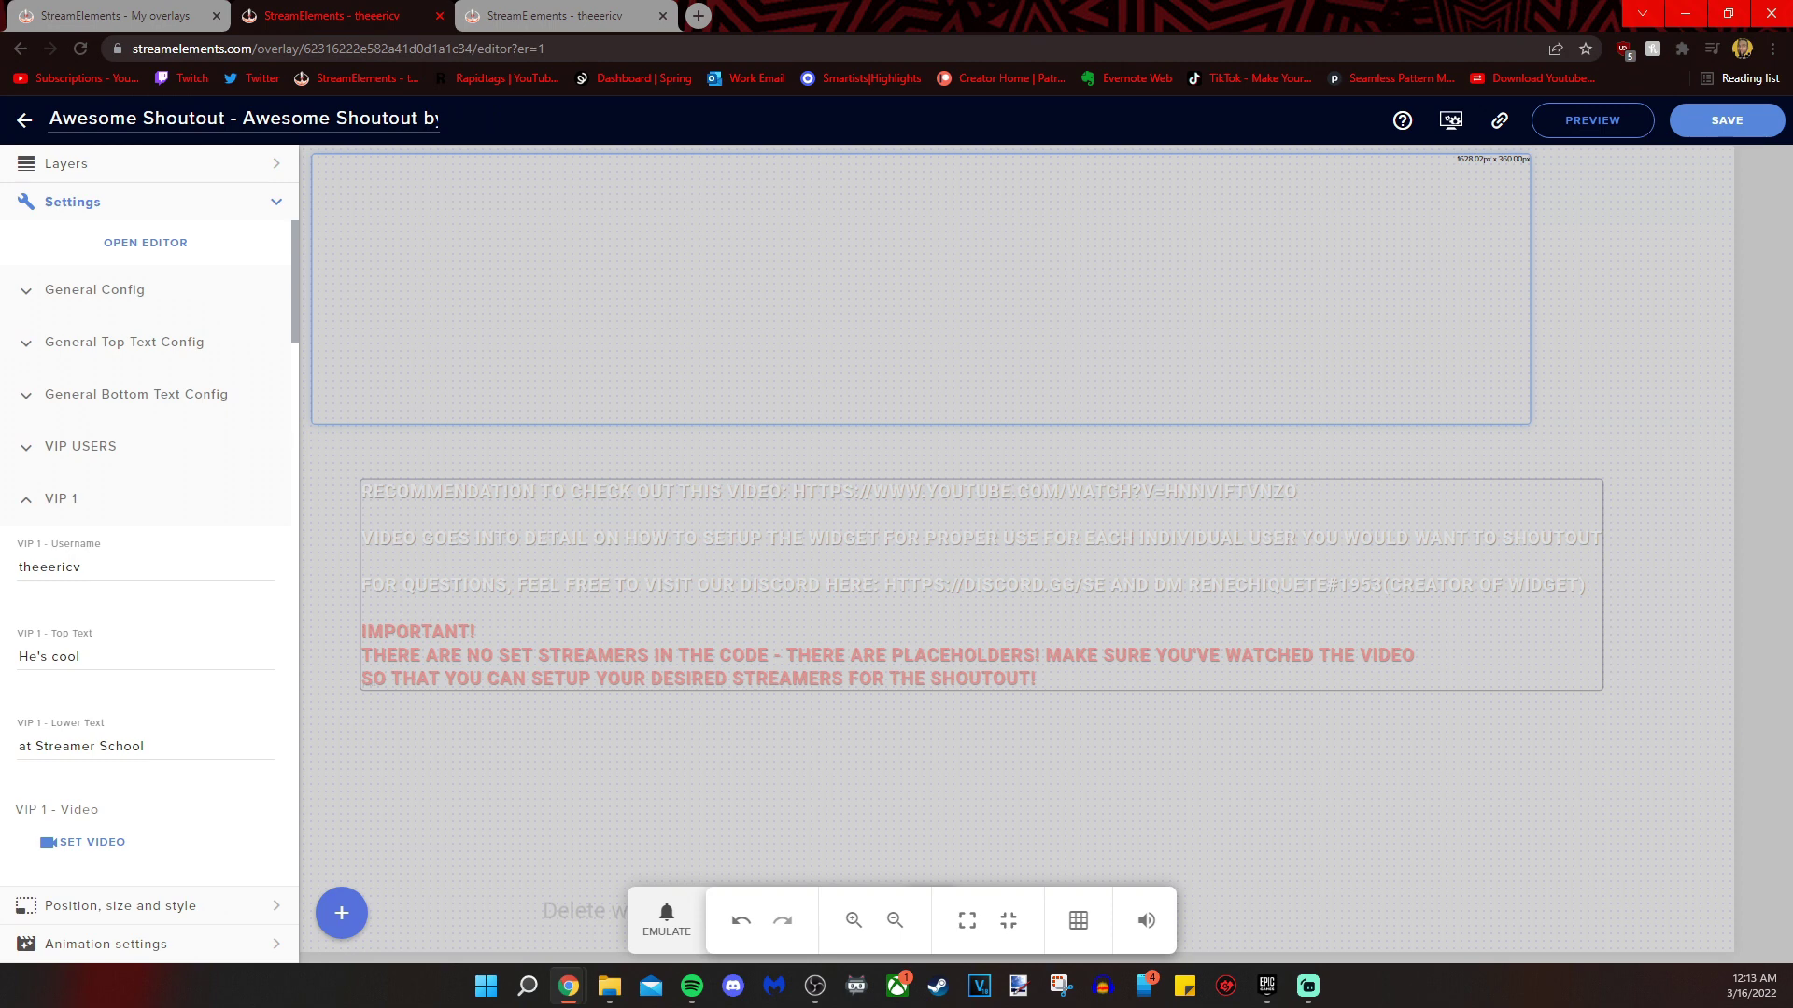
{"action": "left_click", "coordinate": [1724, 137]}
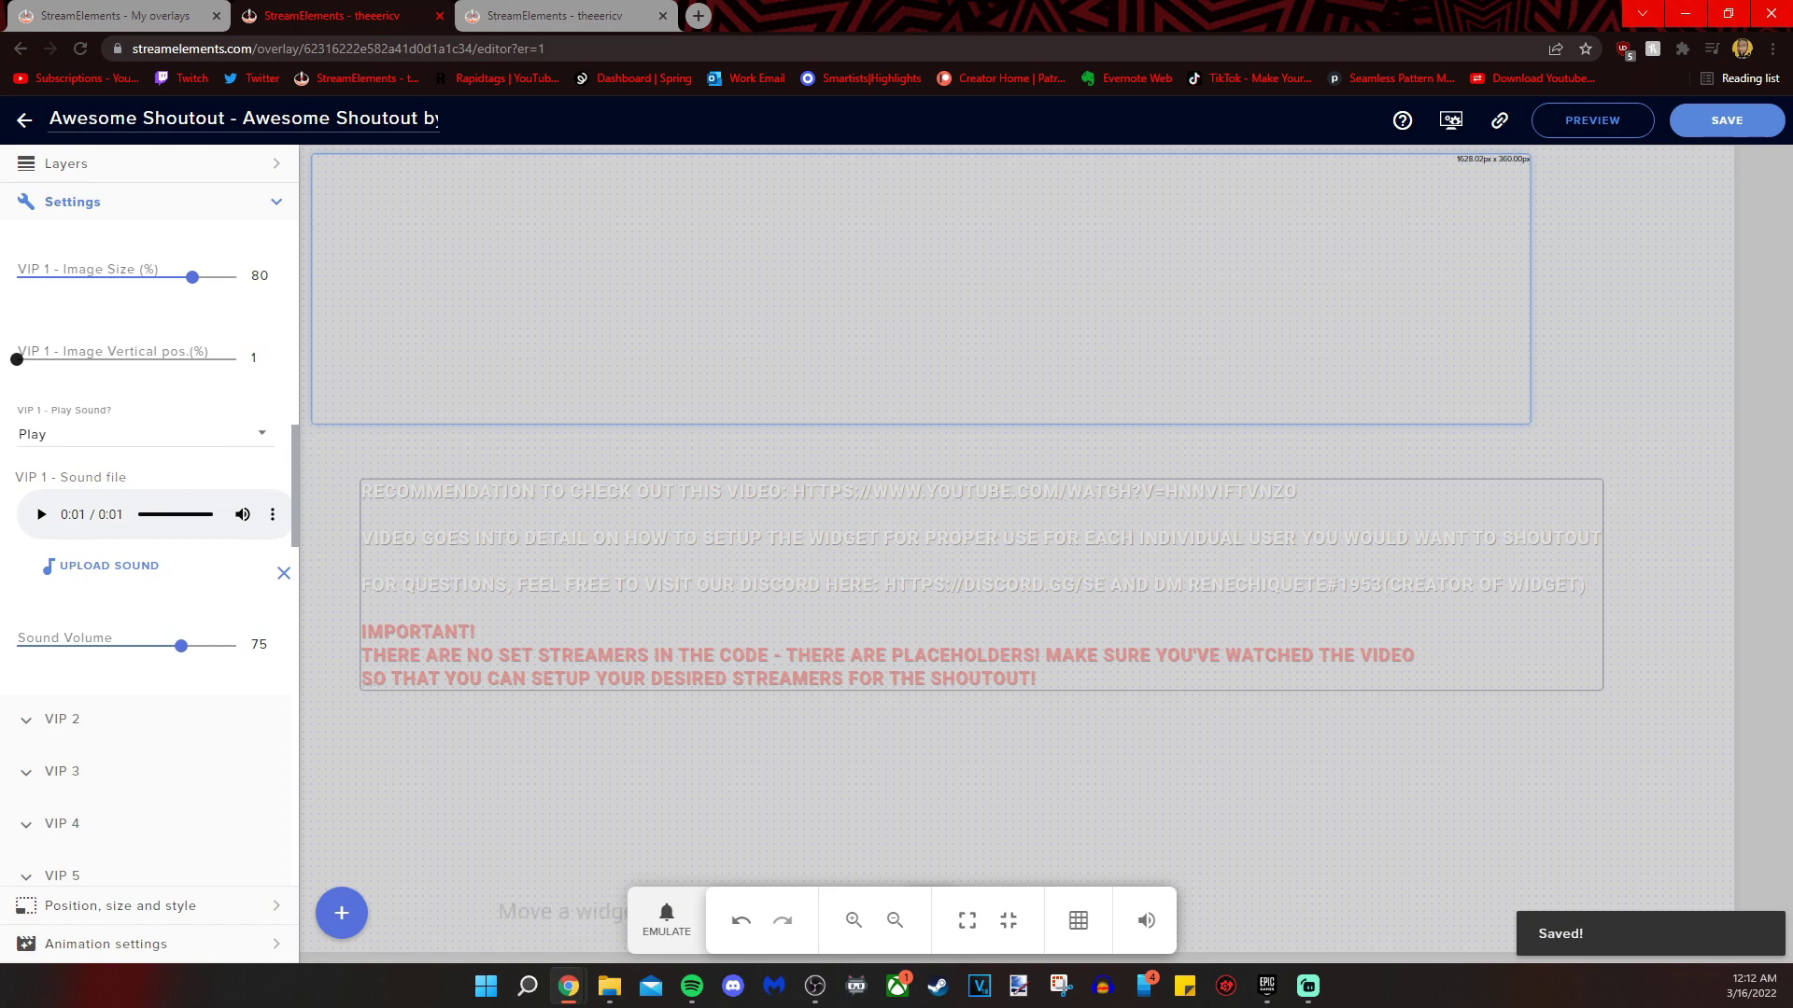
{"action": "left_click", "coordinate": [814, 986]}
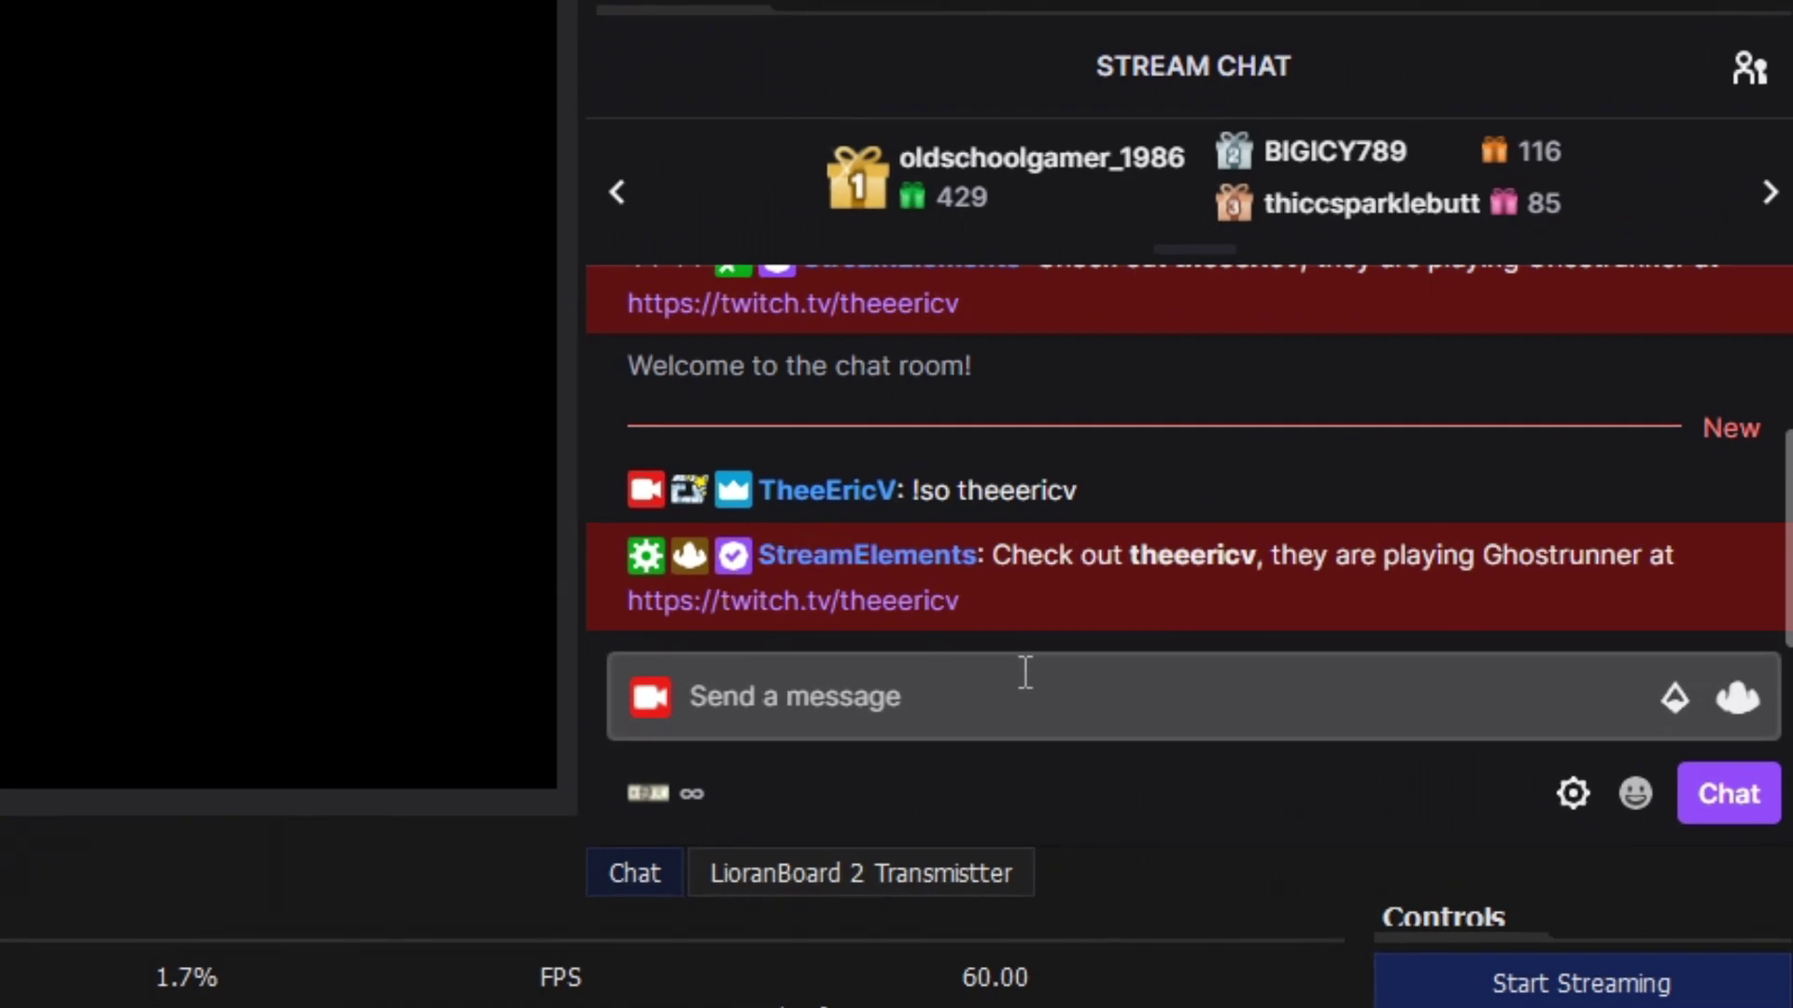
Send '!so' with the VIP's username in OBS stream chat, then return to StreamElements
{"action": "left_click", "coordinate": [1025, 696]}
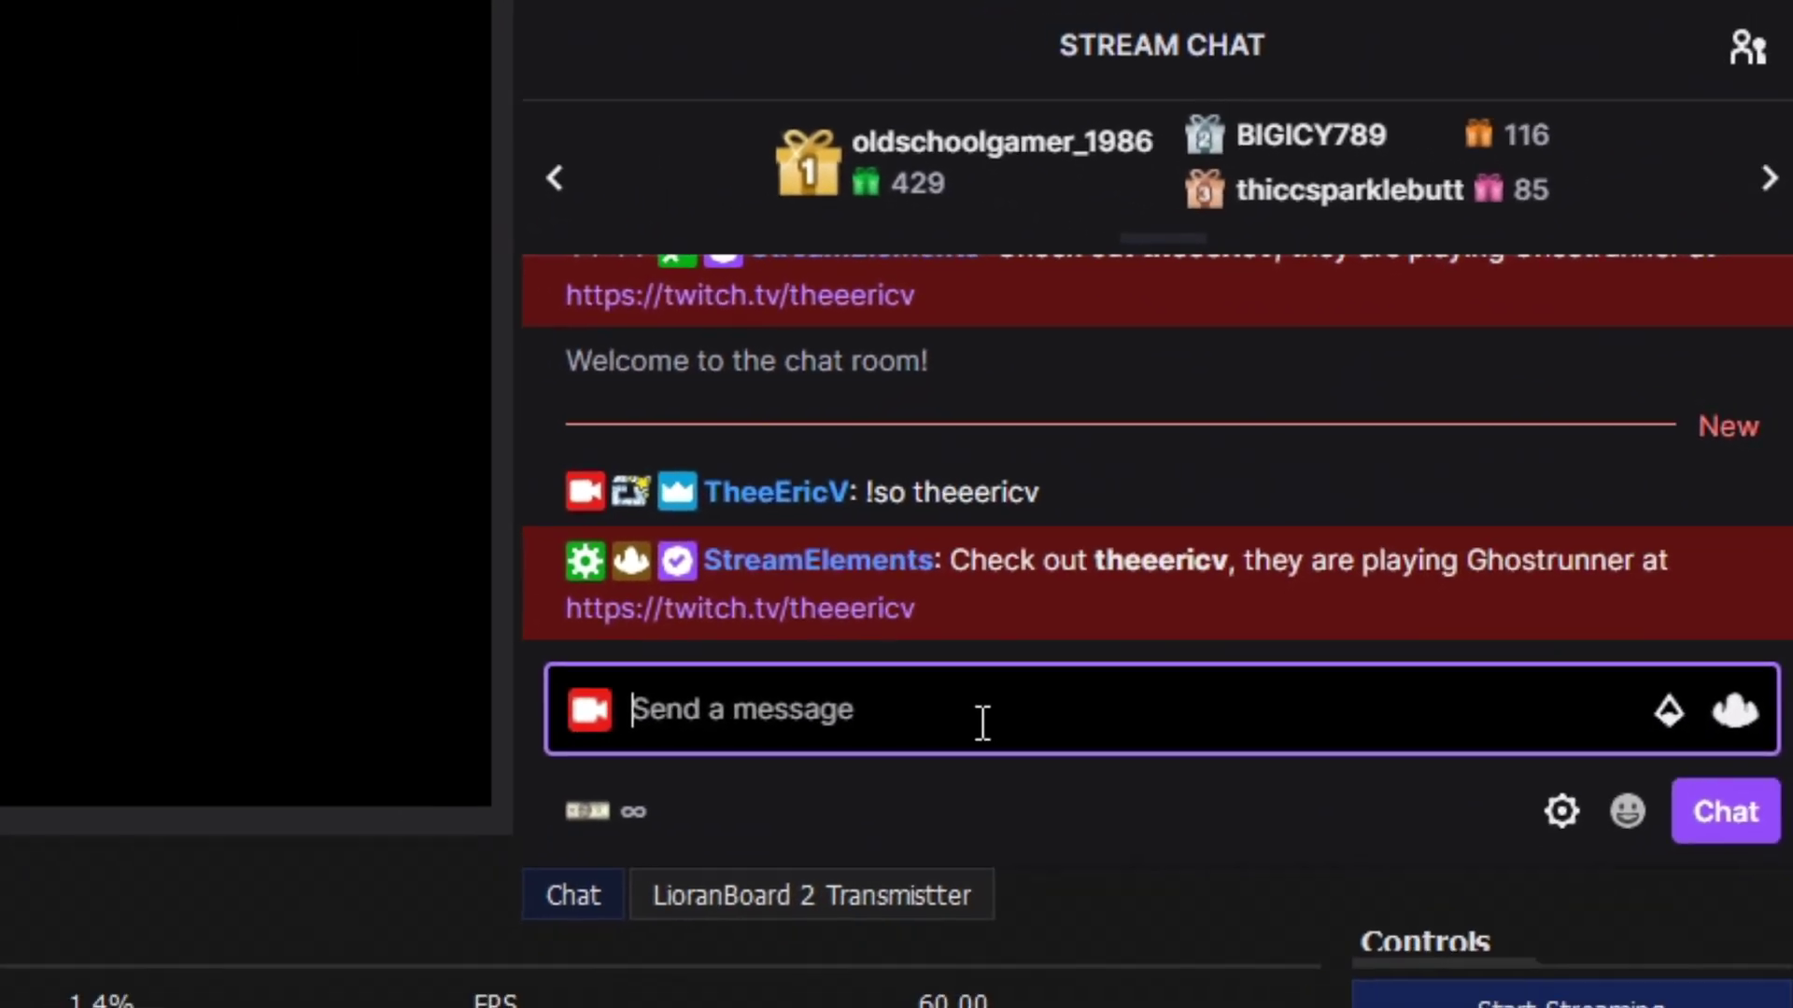
{"action": "type", "text": "!so "}
{"action": "type", "text": "theeer"}
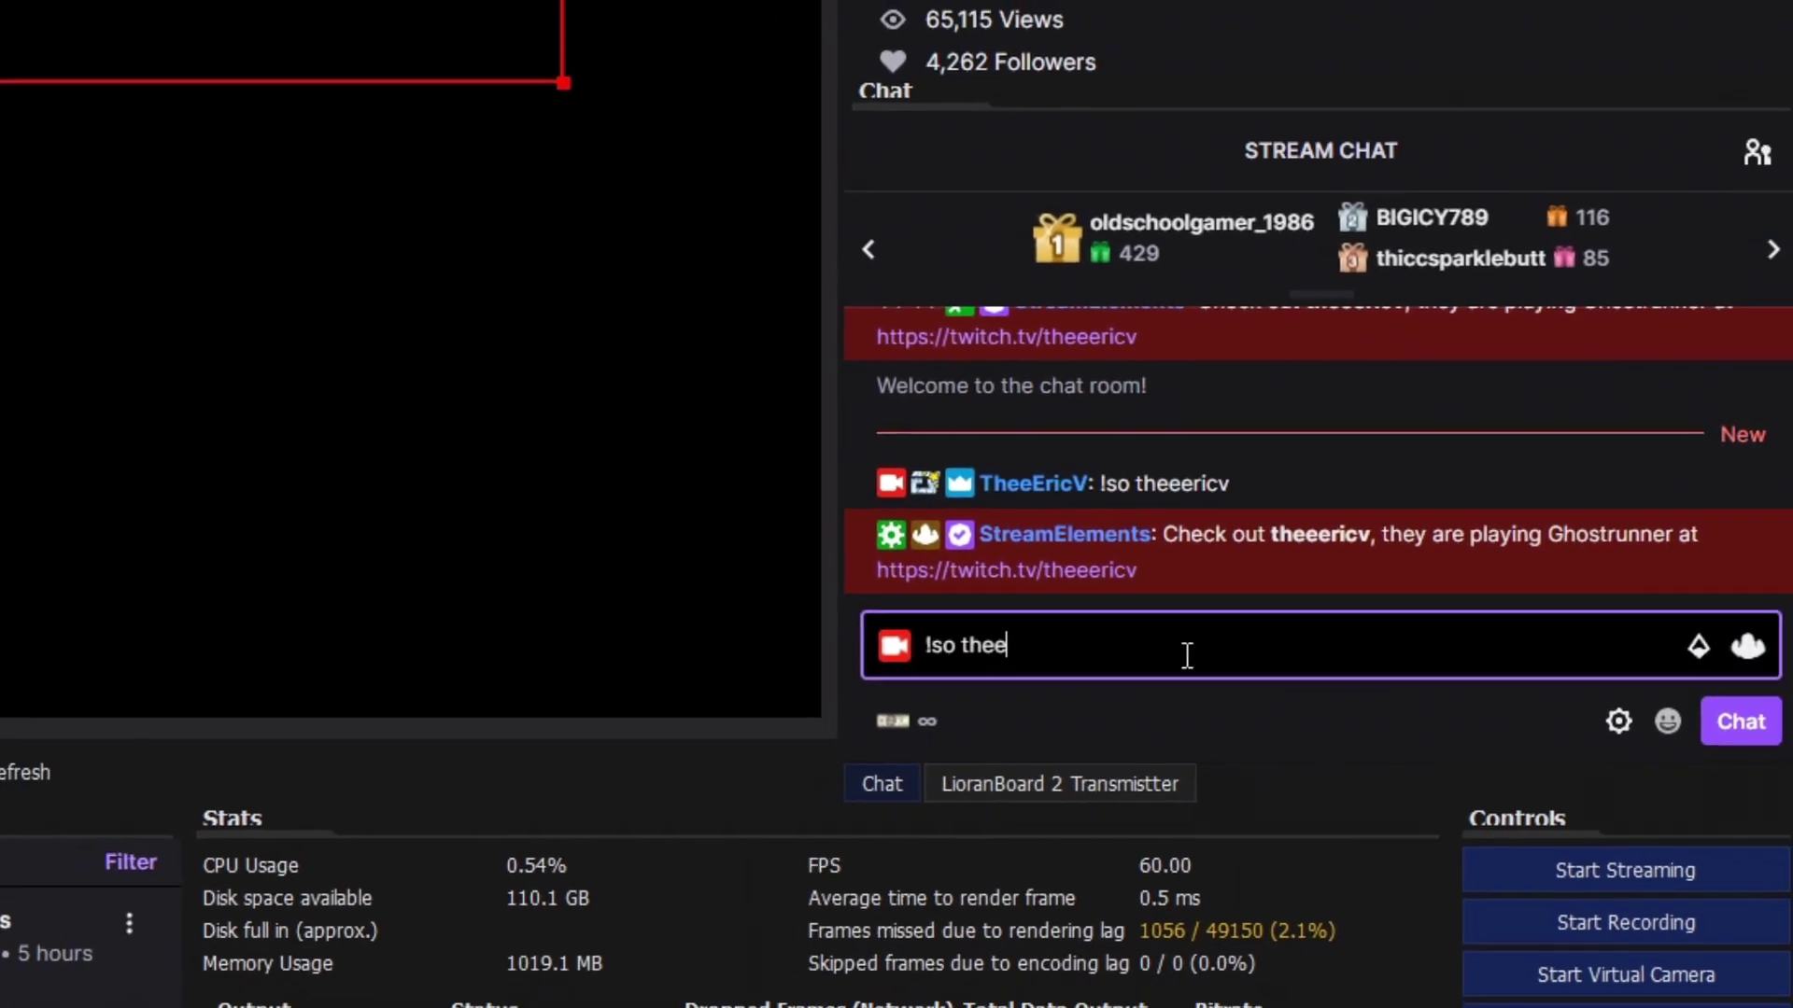
{"action": "type", "text": "icv"}
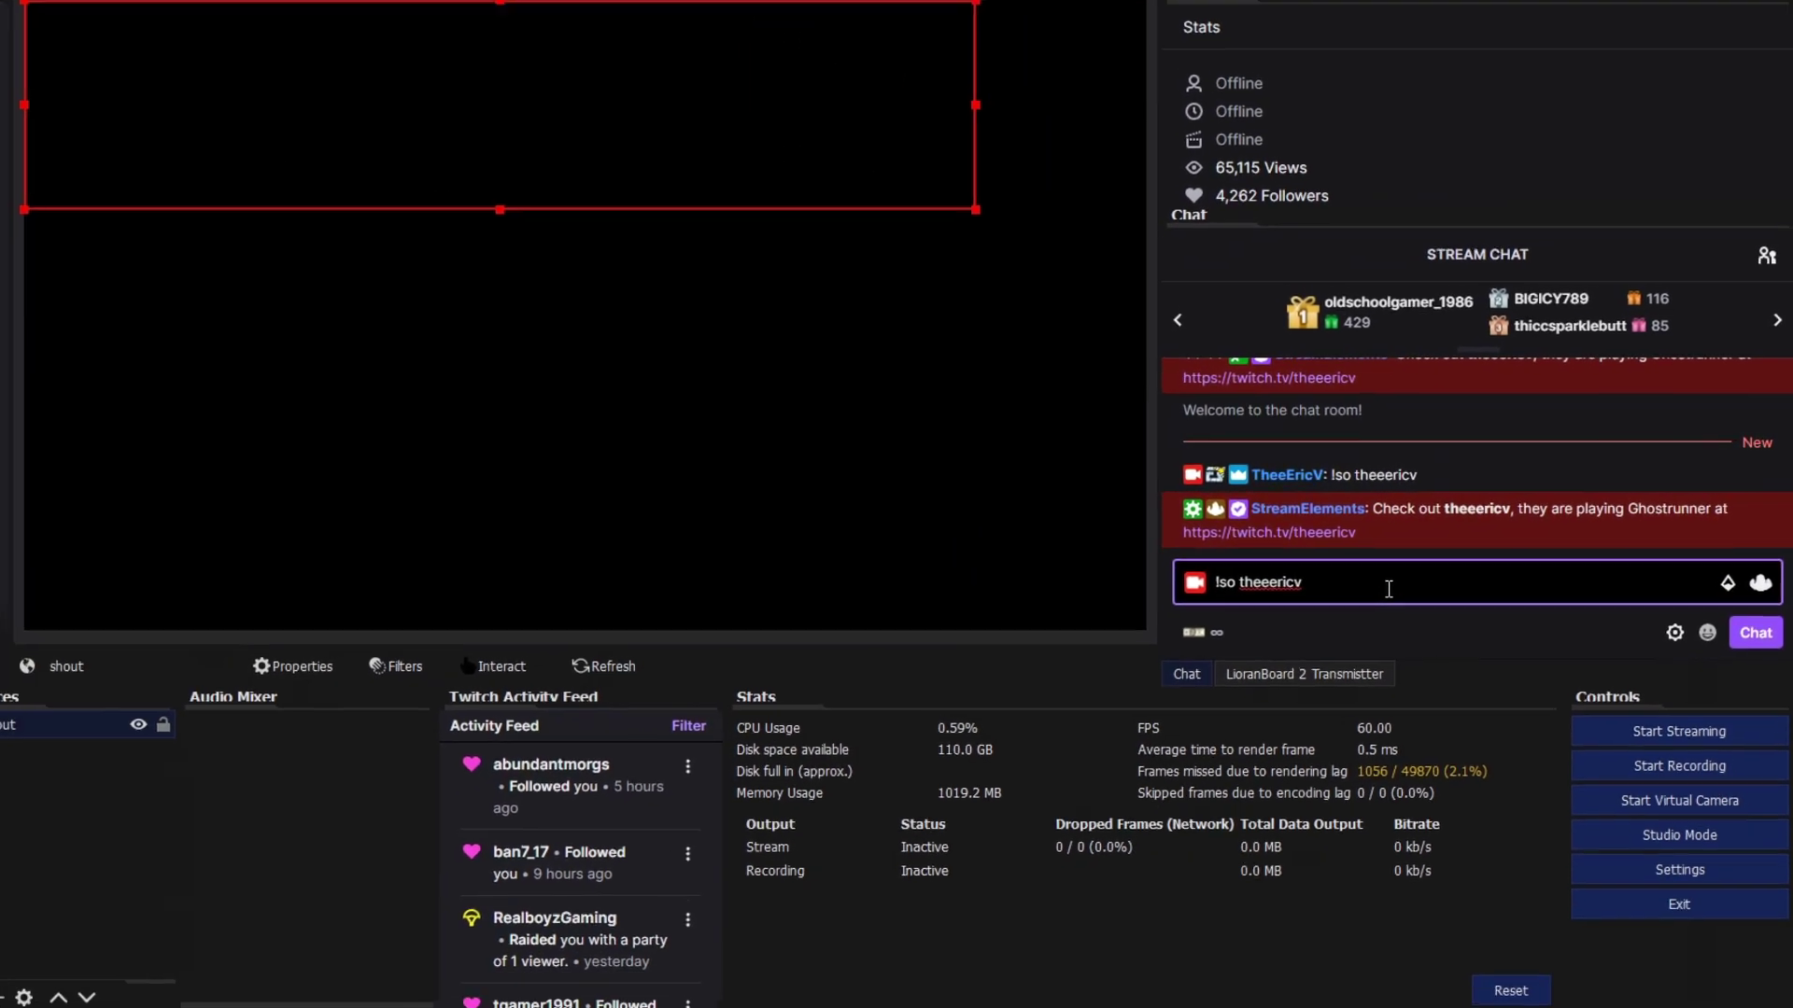
{"action": "key", "text": "Return"}
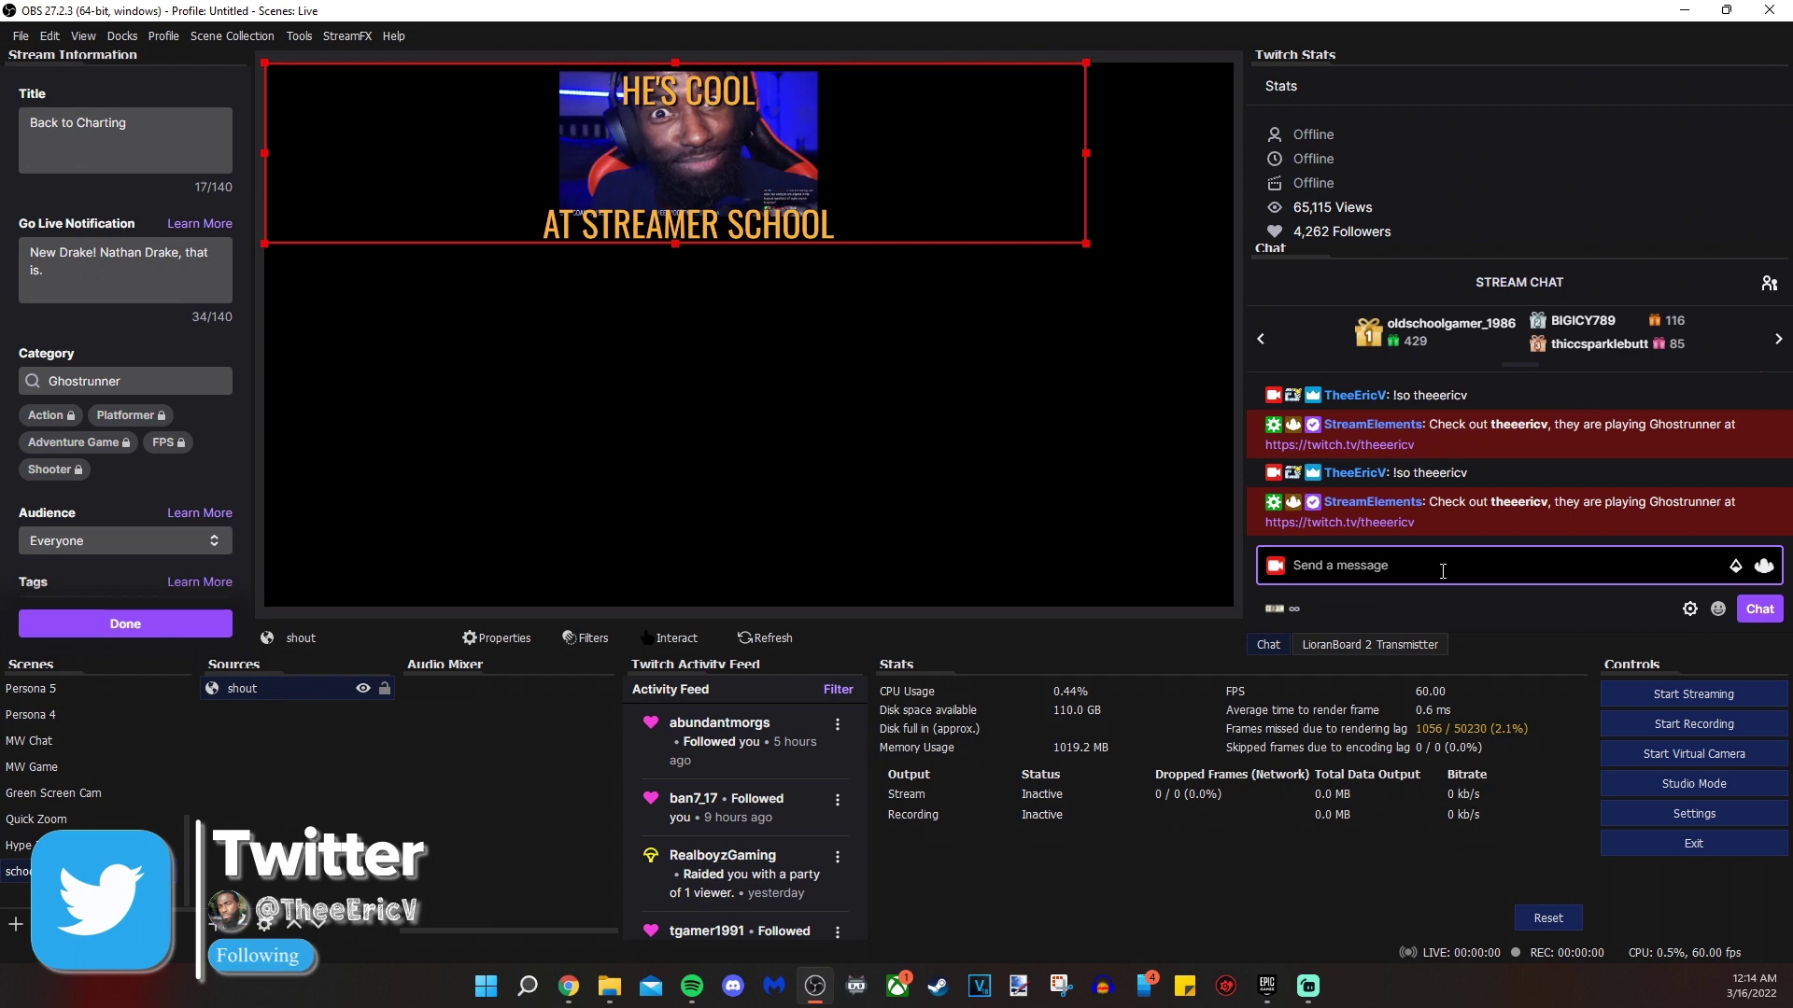
{"action": "key", "text": "alt+Tab"}
{"action": "scroll", "coordinate": [177, 629], "scroll_direction": "down", "scroll_amount": 10}
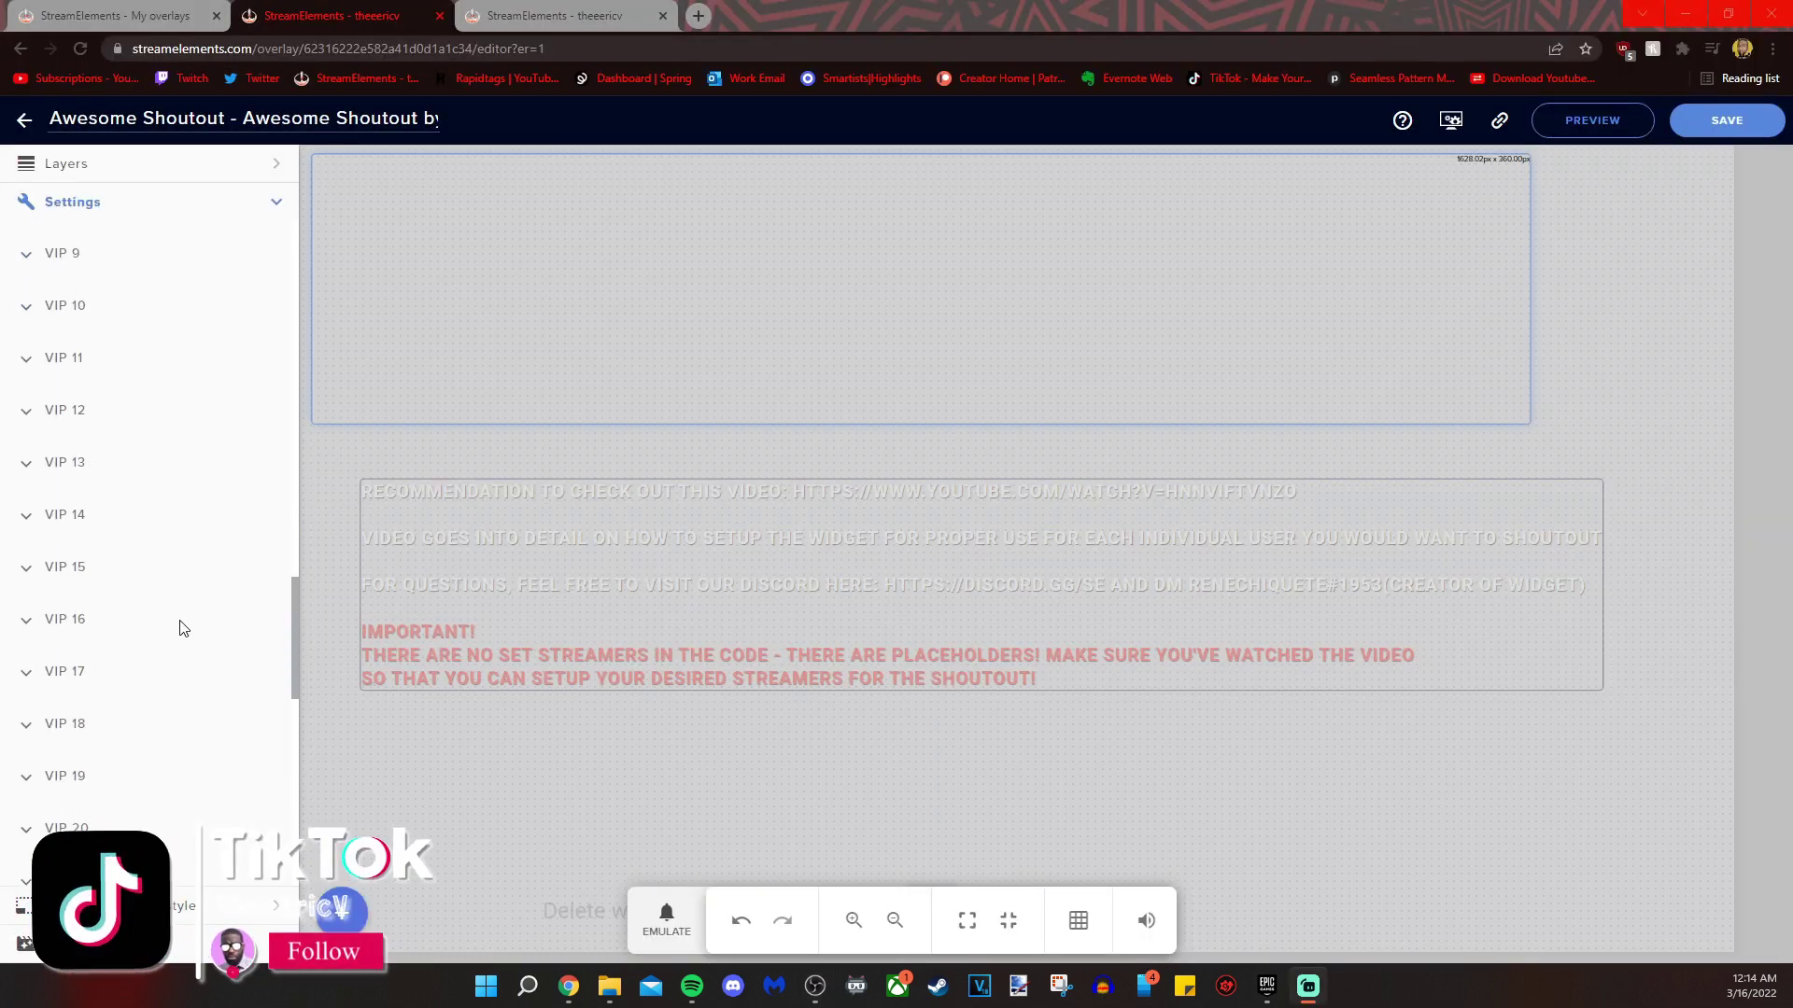
Expand Position, size and style, then Animation settings, and browse the Enter animation list
{"action": "scroll", "coordinate": [230, 885], "scroll_direction": "down", "scroll_amount": 1}
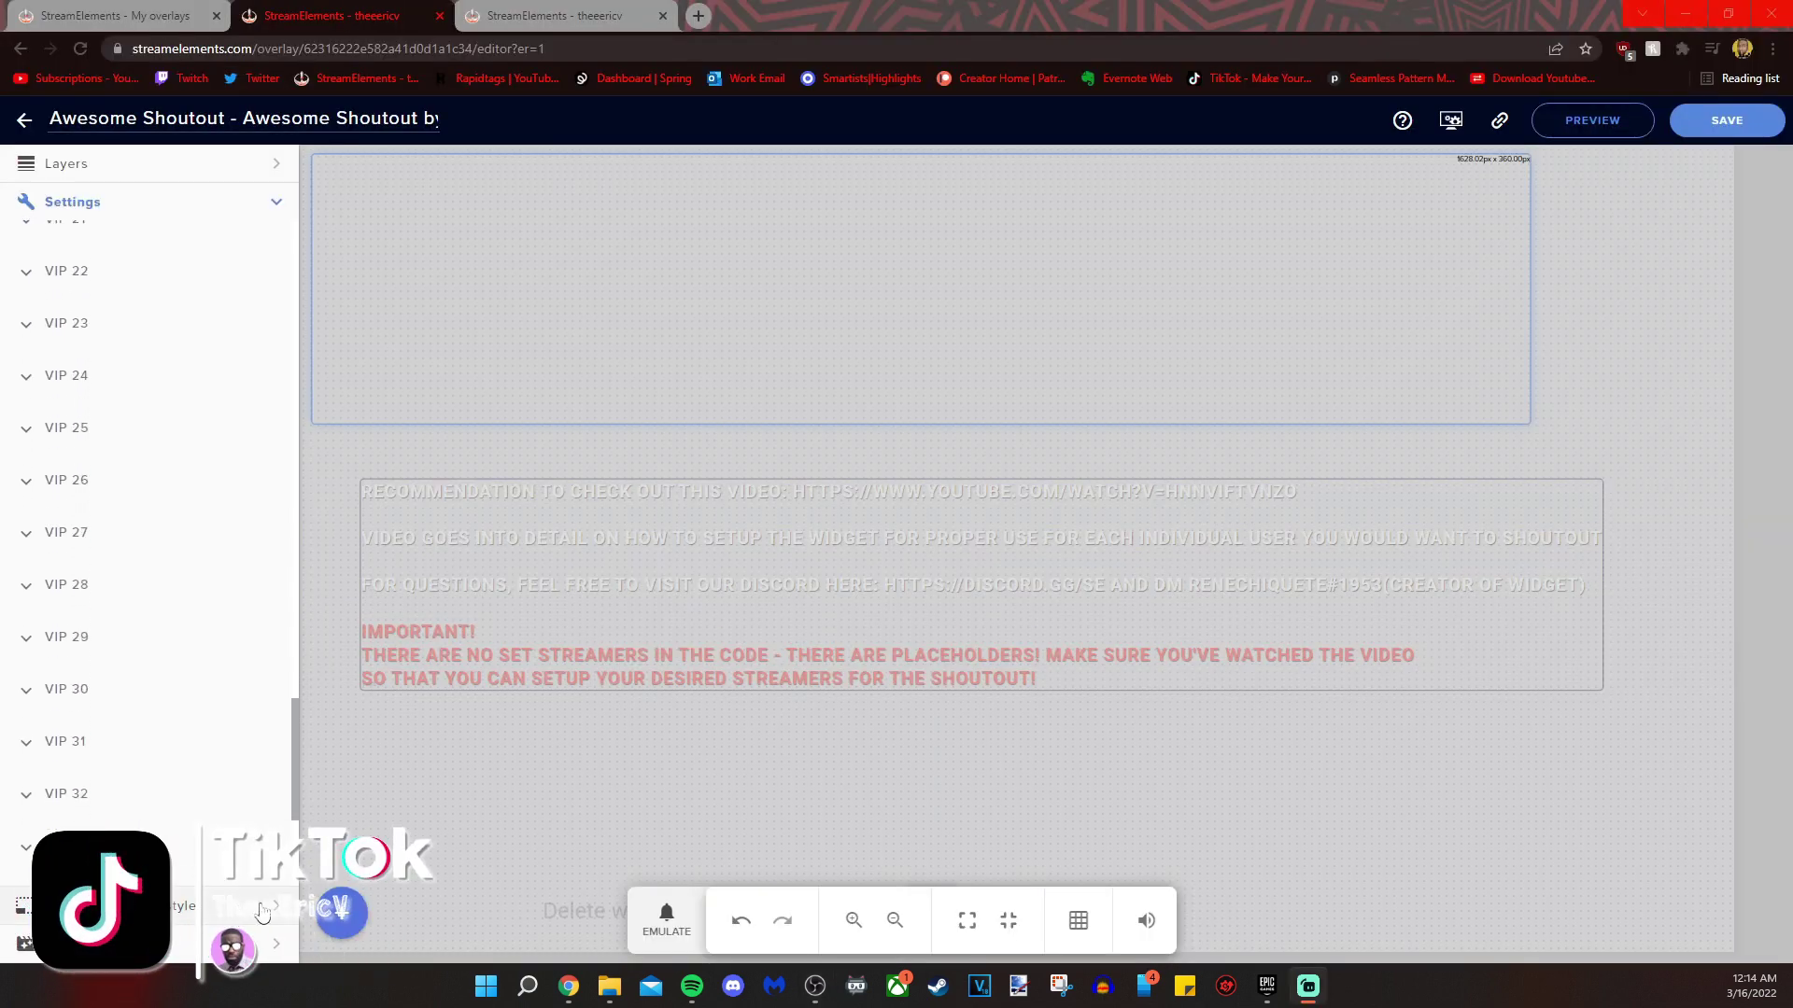
{"action": "left_click", "coordinate": [263, 907]}
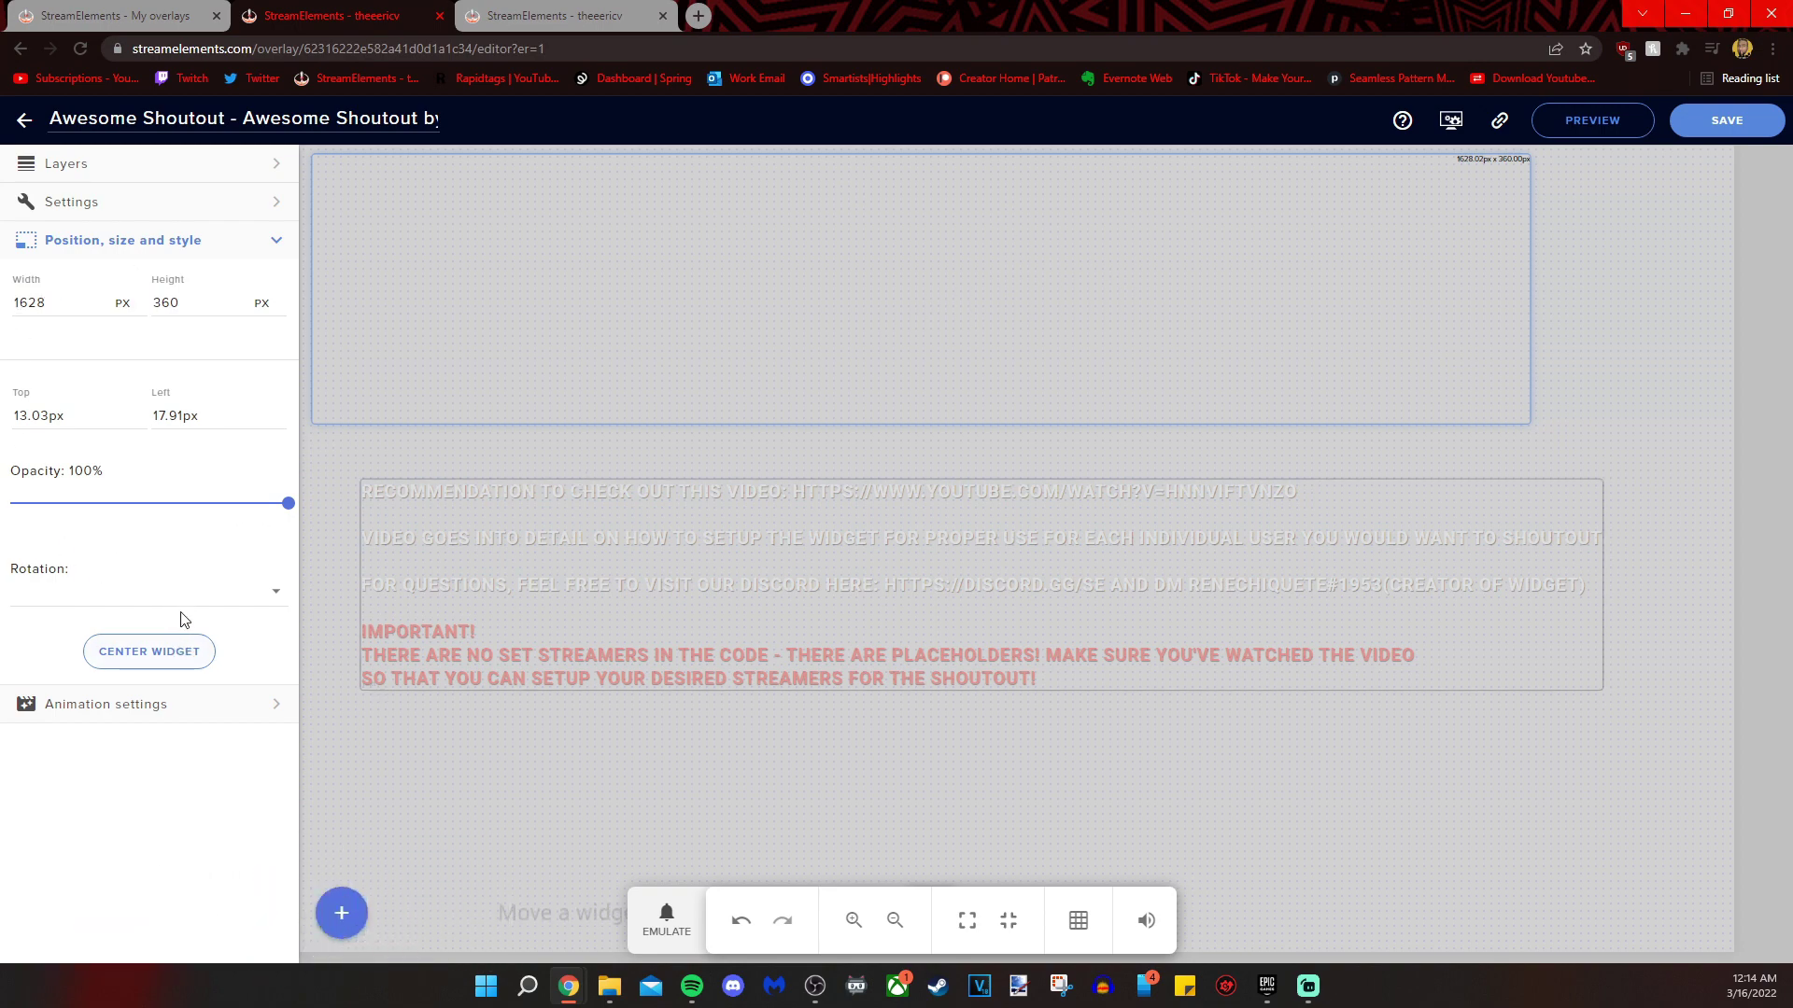
{"action": "left_click", "coordinate": [213, 722]}
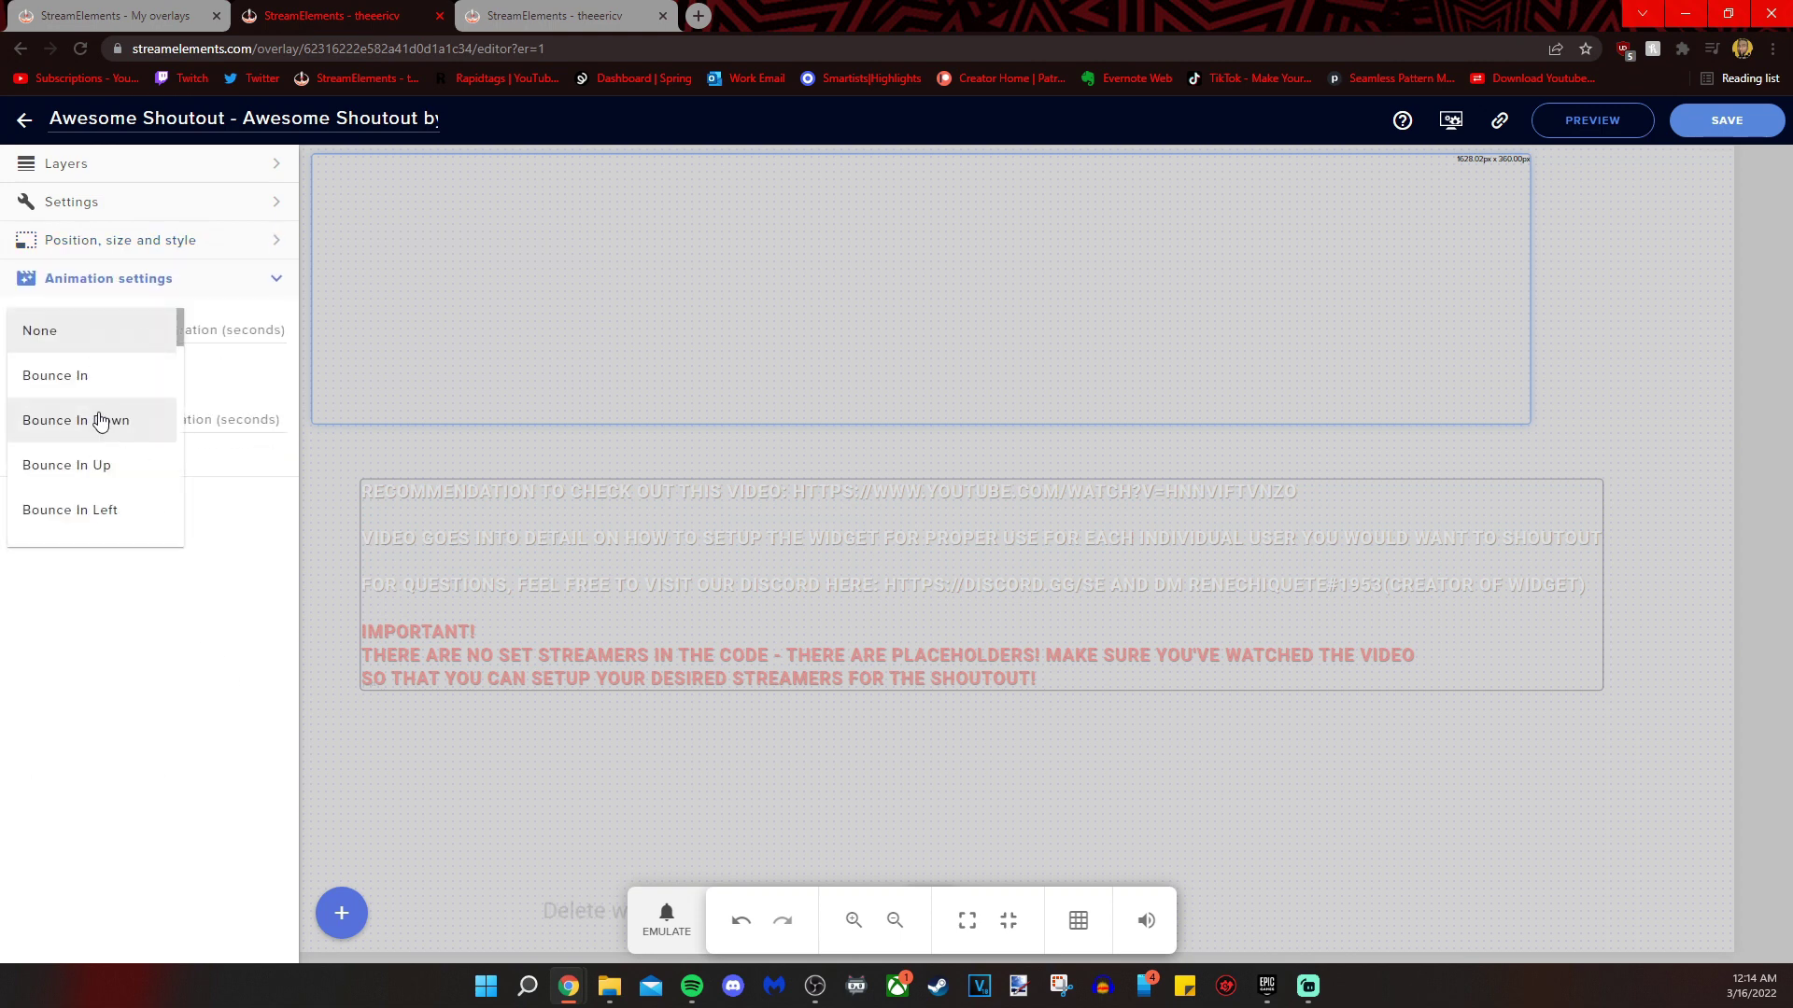
{"action": "scroll", "coordinate": [101, 422], "scroll_direction": "down", "scroll_amount": 6}
{"action": "scroll", "coordinate": [101, 422], "scroll_direction": "down", "scroll_amount": 2}
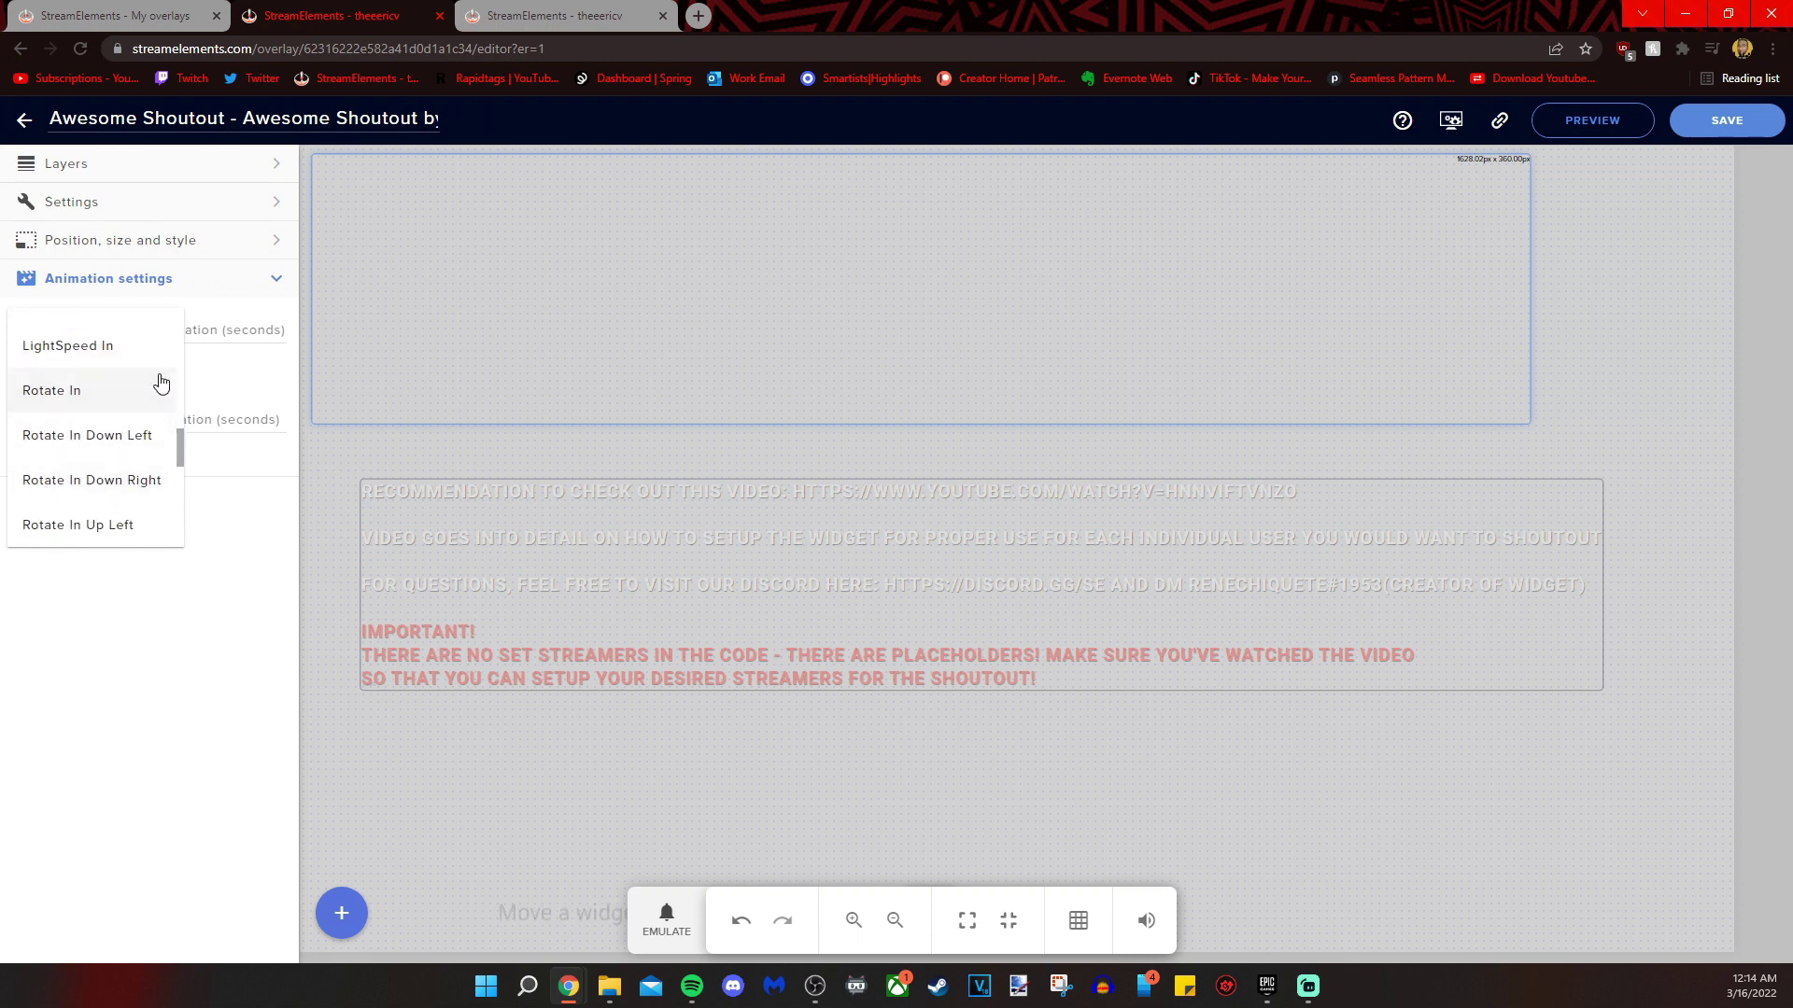
{"action": "left_click", "coordinate": [216, 396]}
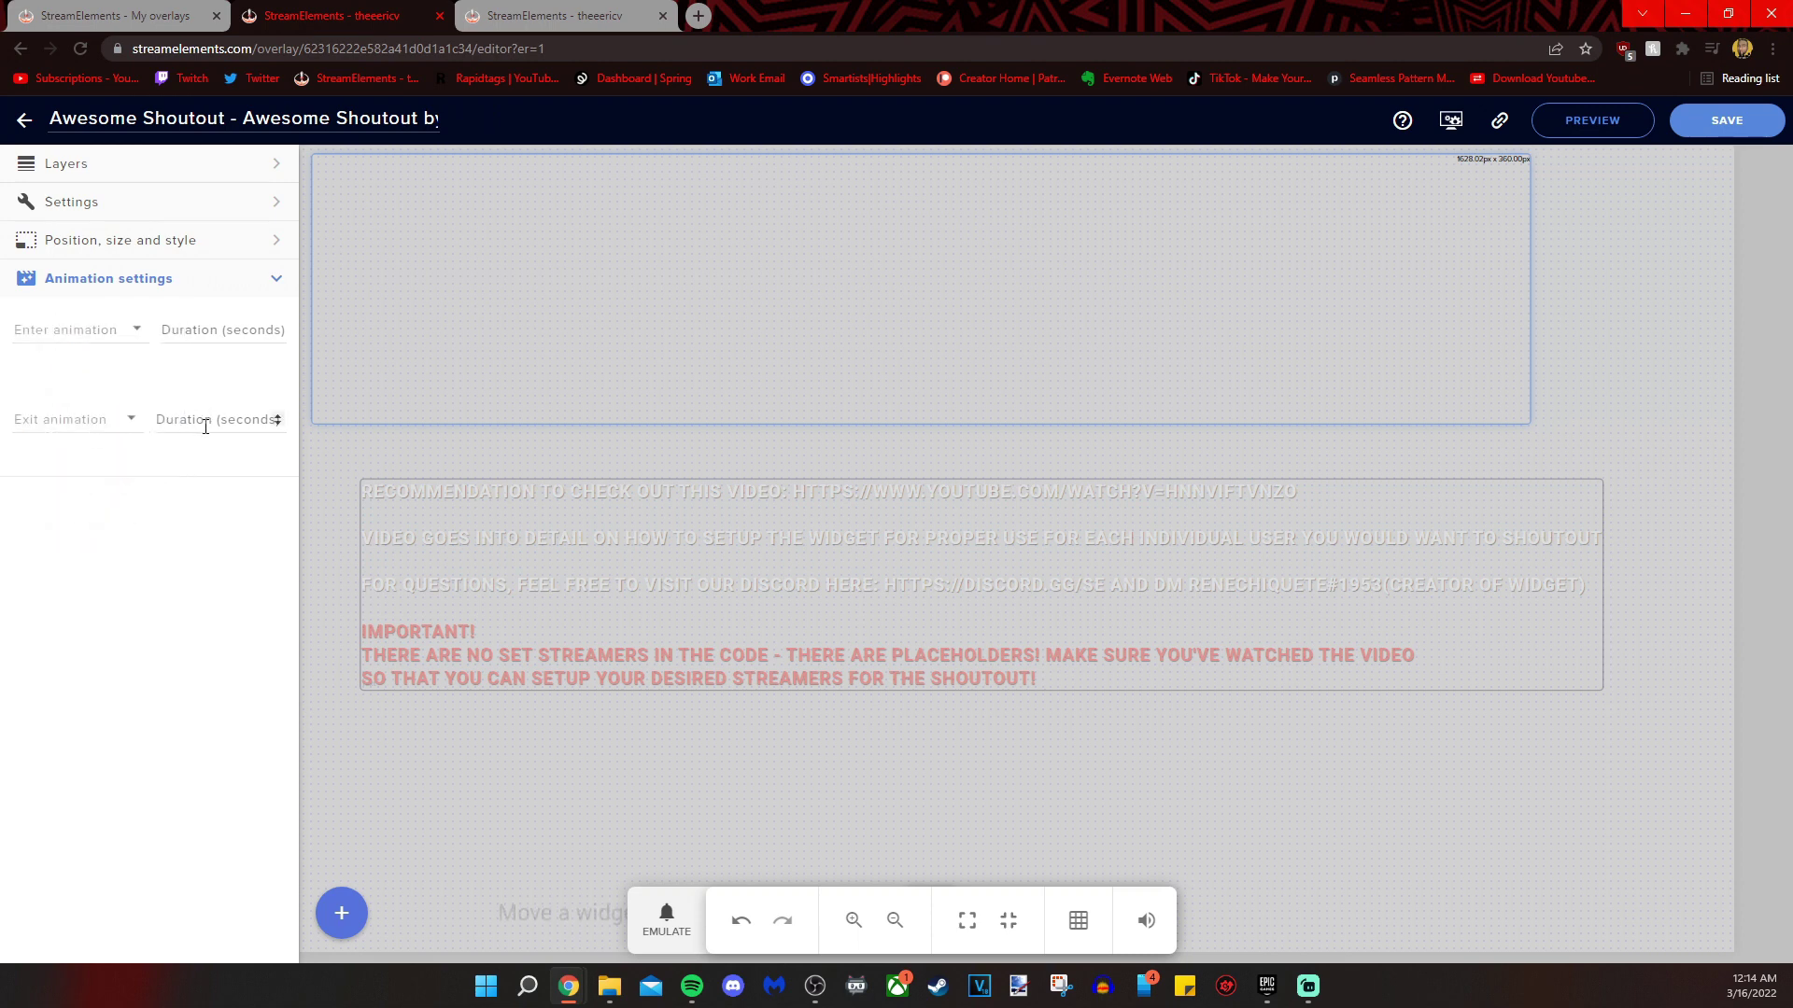